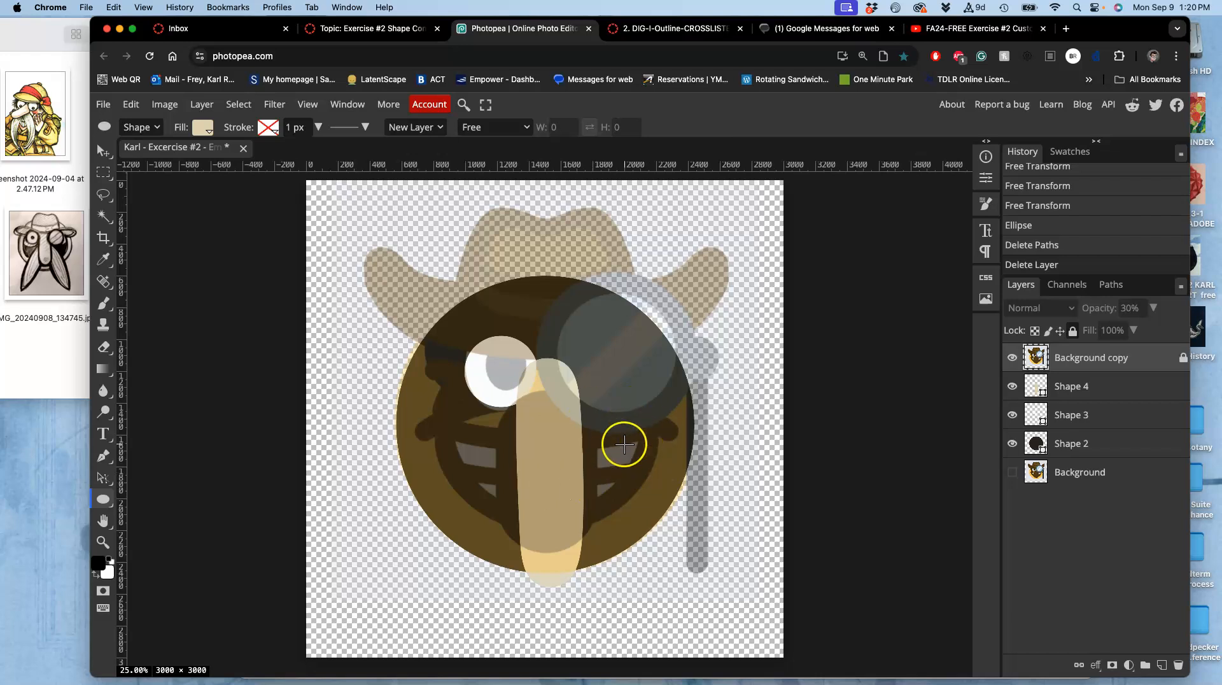
Toggle the reference image layers on and off to compare the shapes against the original portrait.
click(1013, 473)
click(1013, 472)
click(1011, 360)
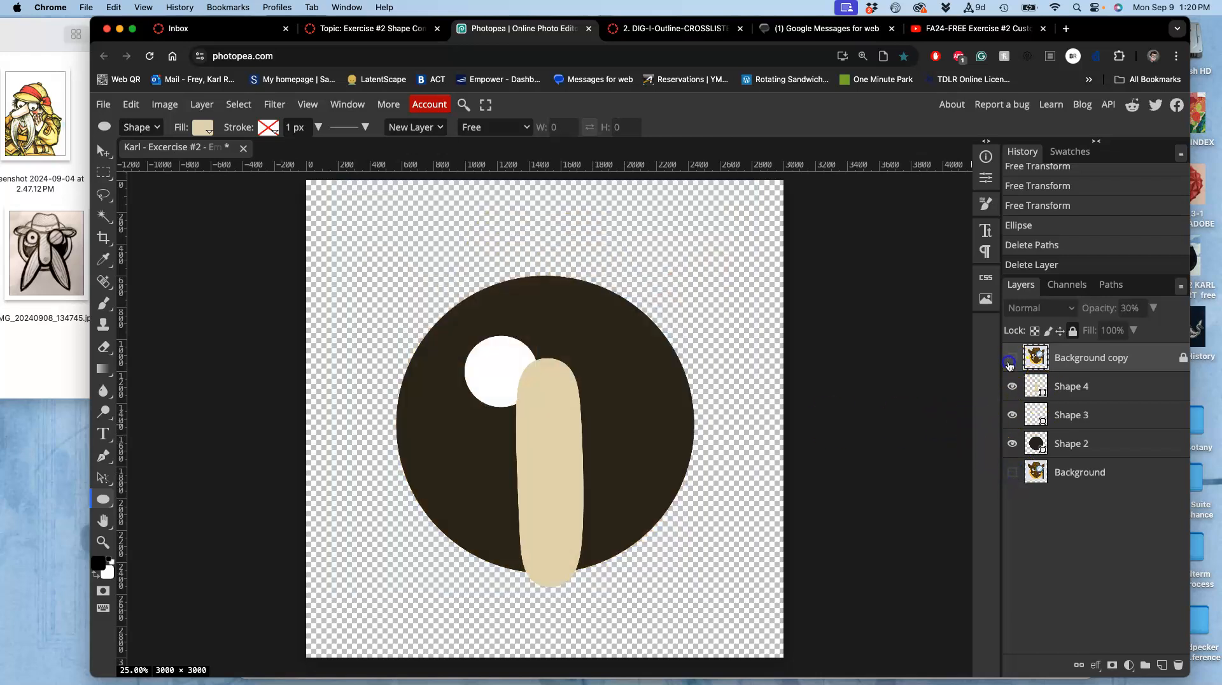
click(1013, 473)
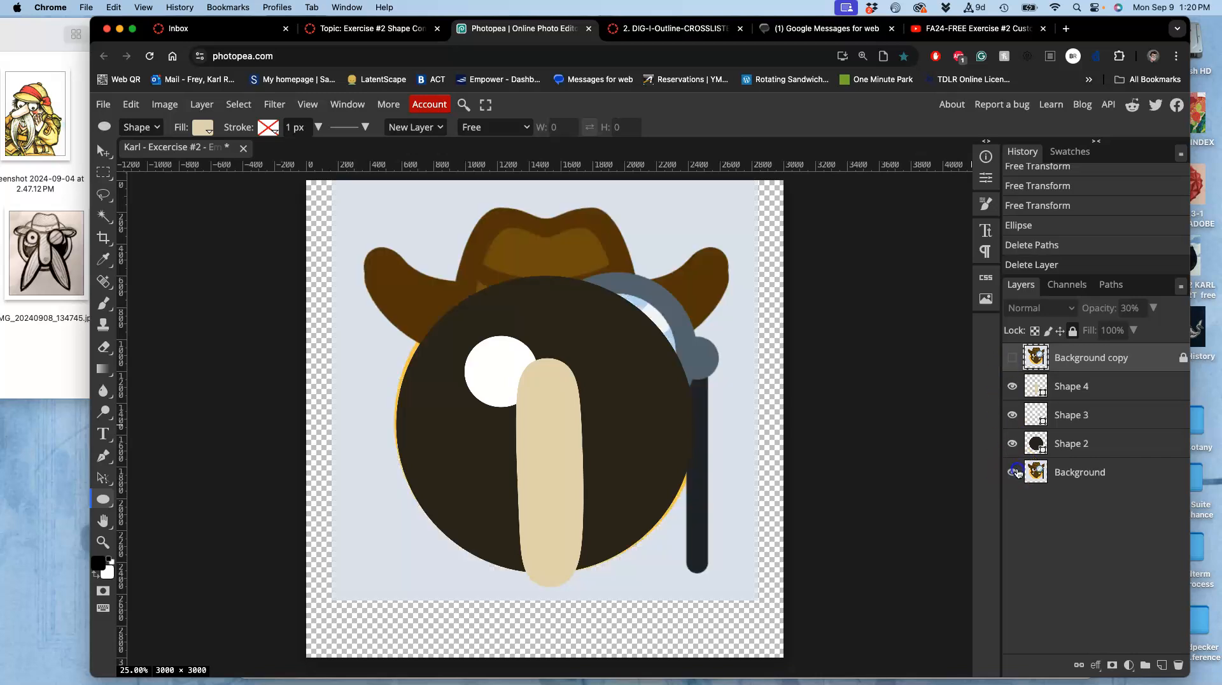
click(1076, 479)
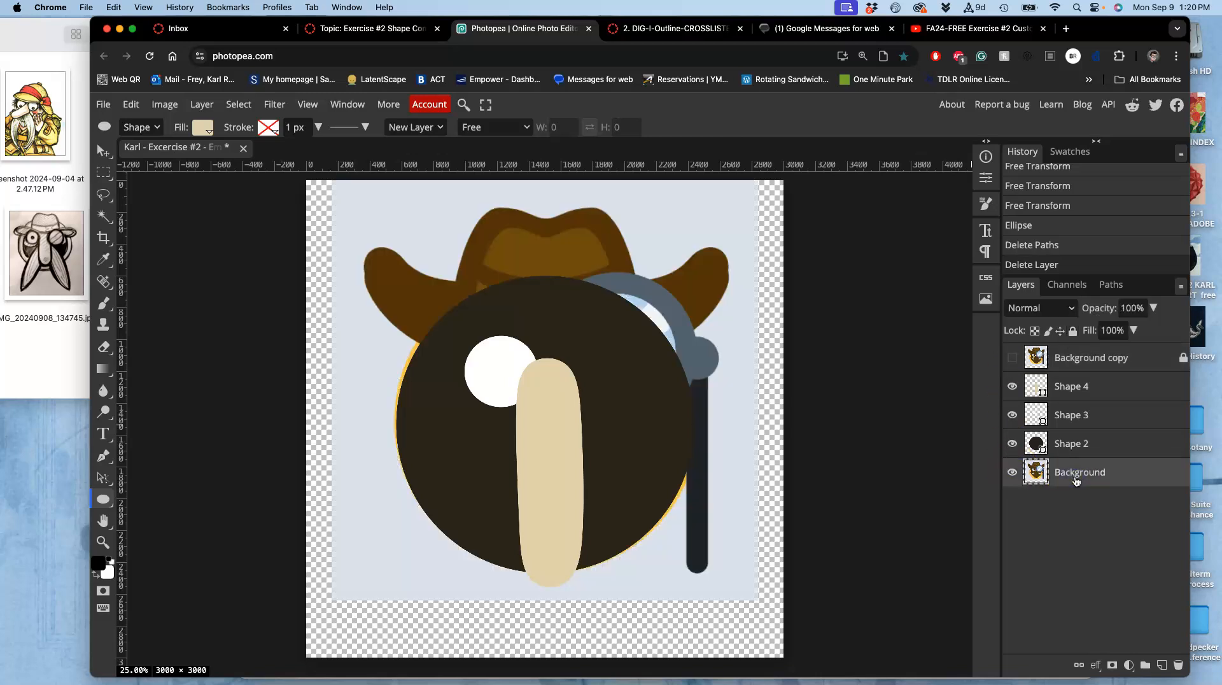
click(1013, 474)
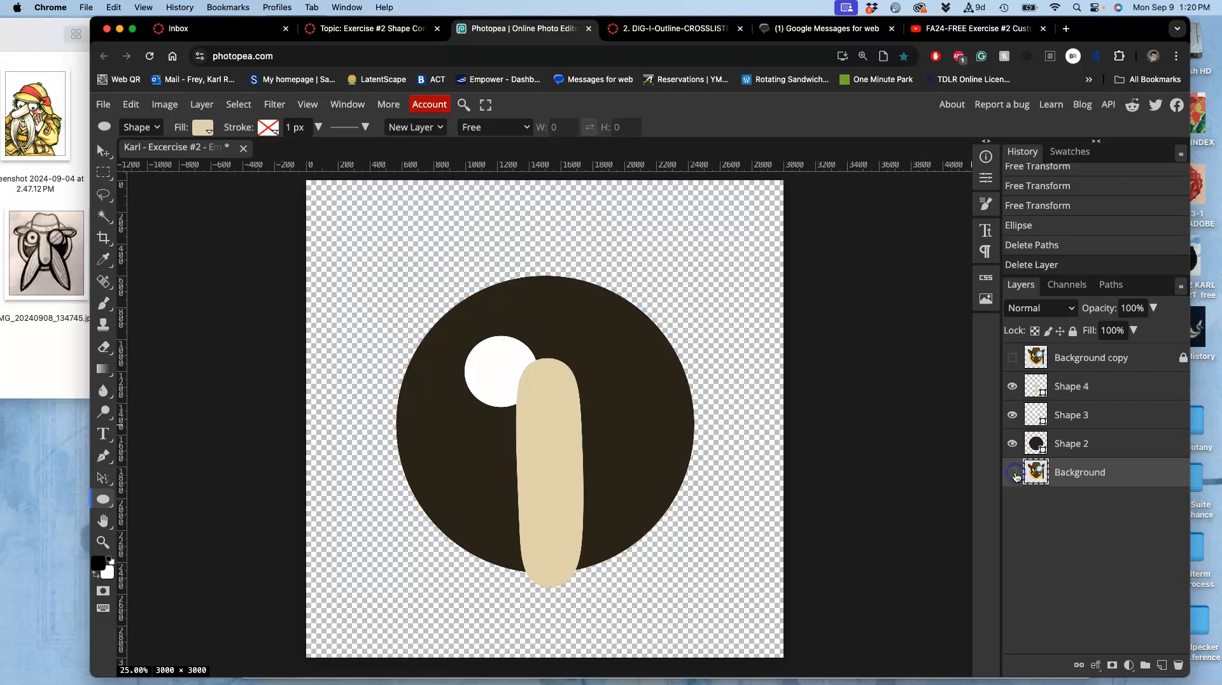
click(1012, 359)
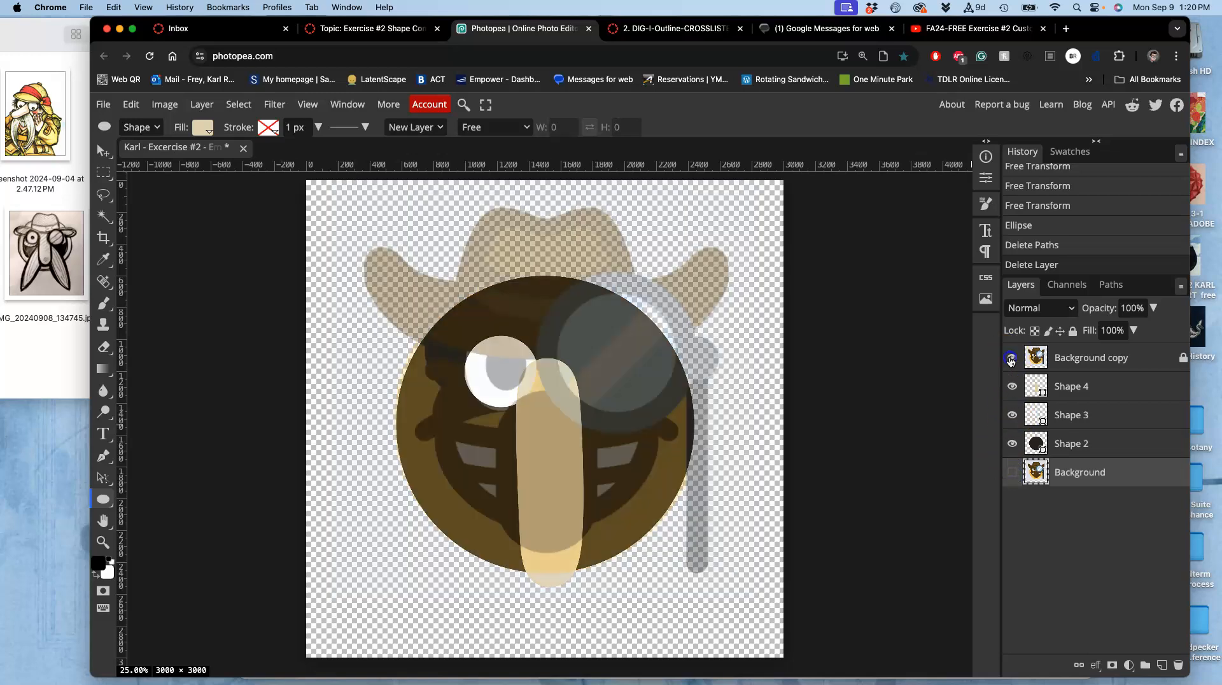
click(1012, 359)
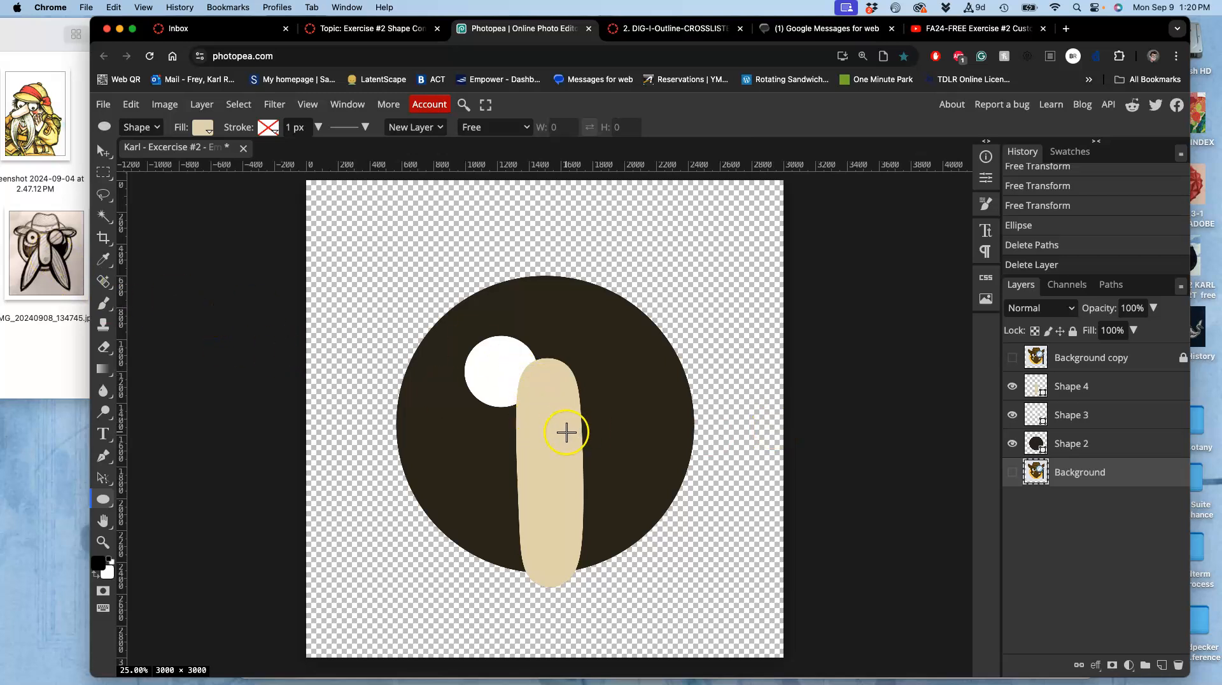
Stretch the nose shape upward with Free Transform, raising both its top and bottom edges.
click(1068, 388)
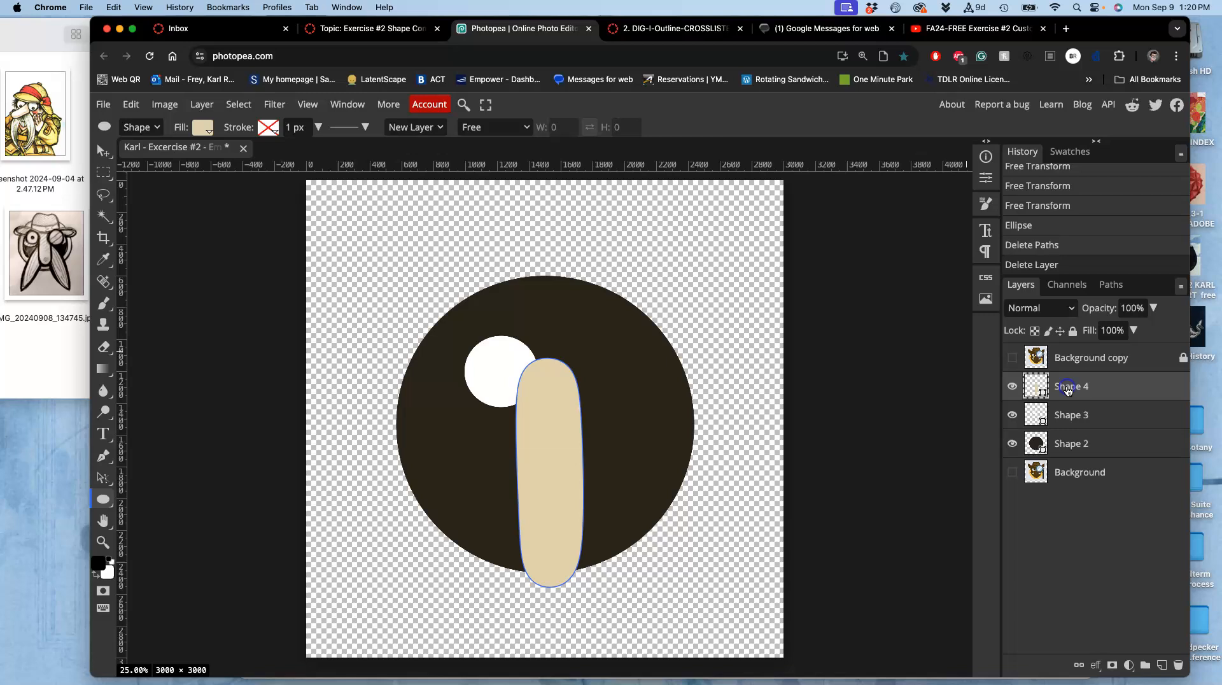
click(1013, 387)
click(1013, 387)
click(142, 110)
click(149, 442)
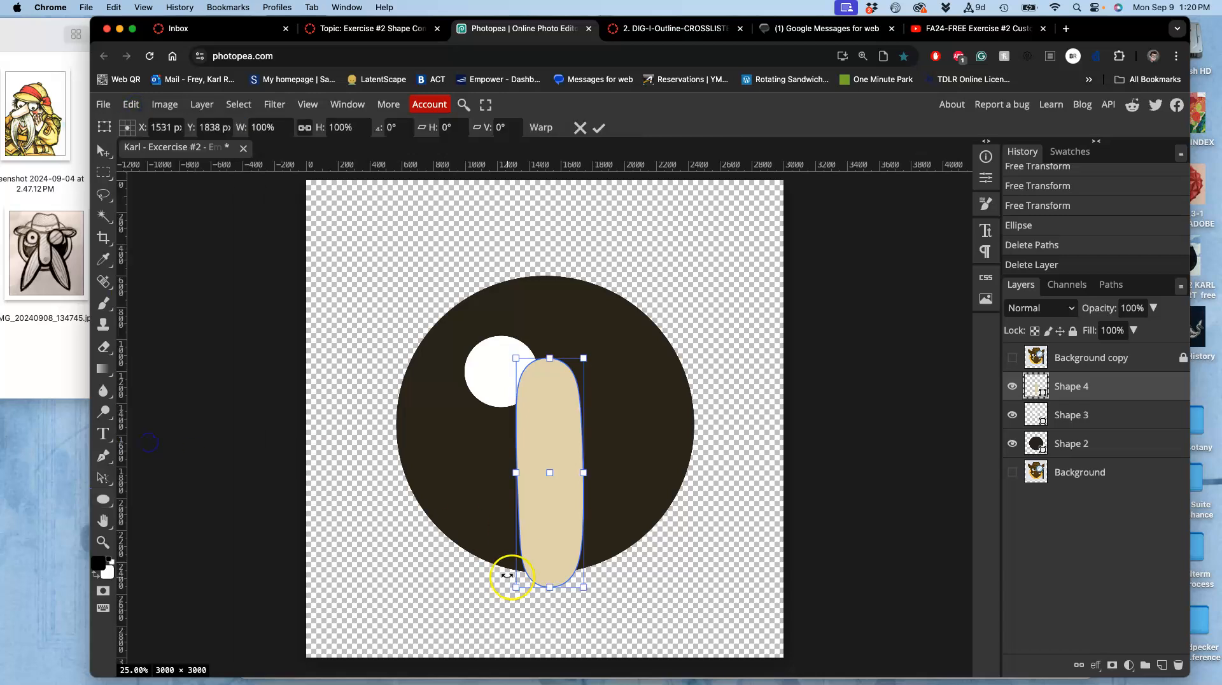
drag(549, 586, 549, 555)
drag(550, 360, 555, 298)
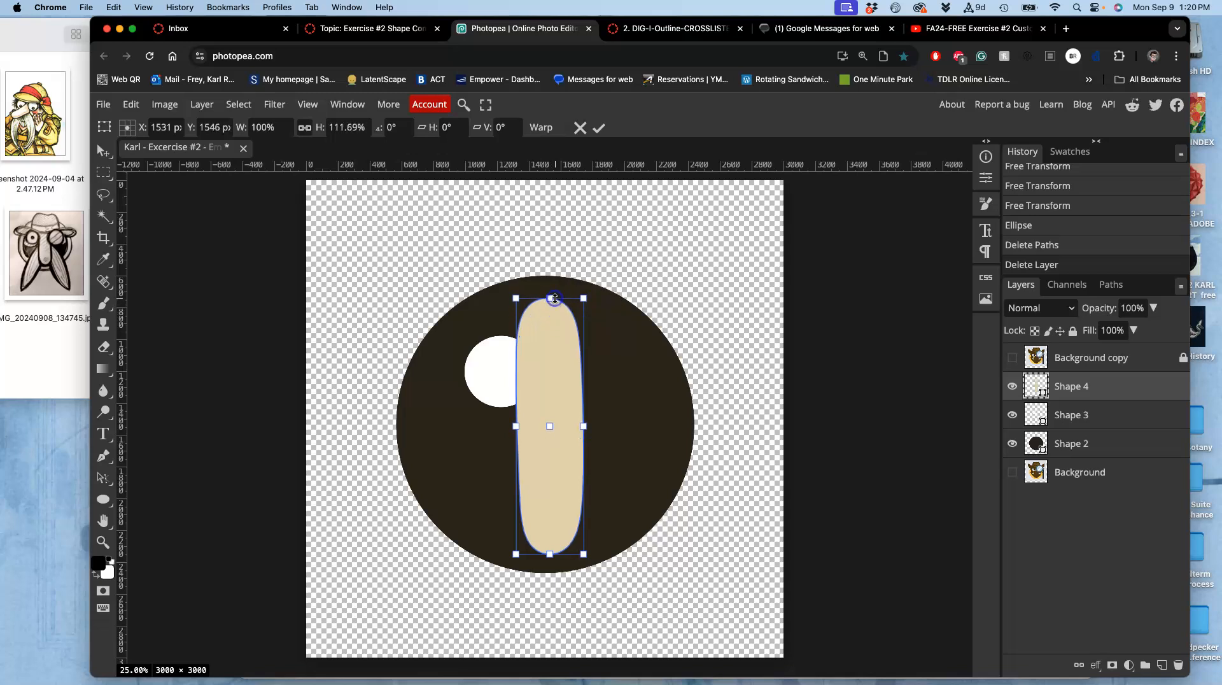
double_click(561, 419)
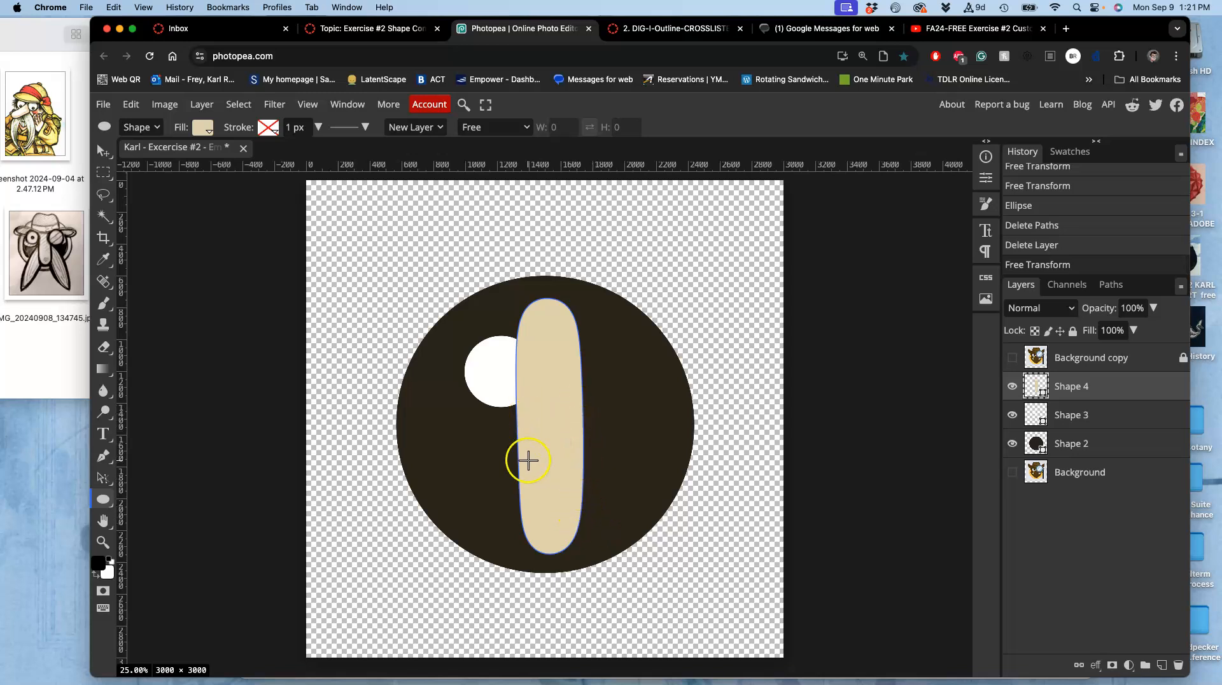
Hide the rounded nose shape and draw a tan rectangle over the face in its place.
click(1012, 387)
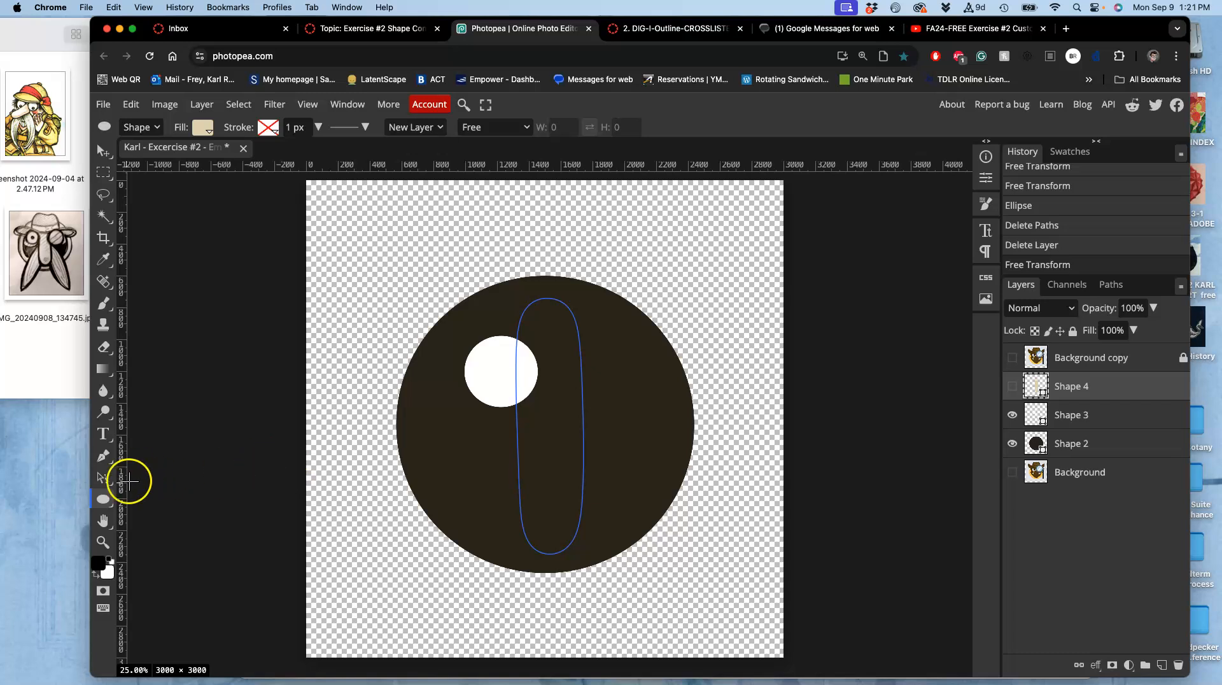
click(105, 502)
click(144, 500)
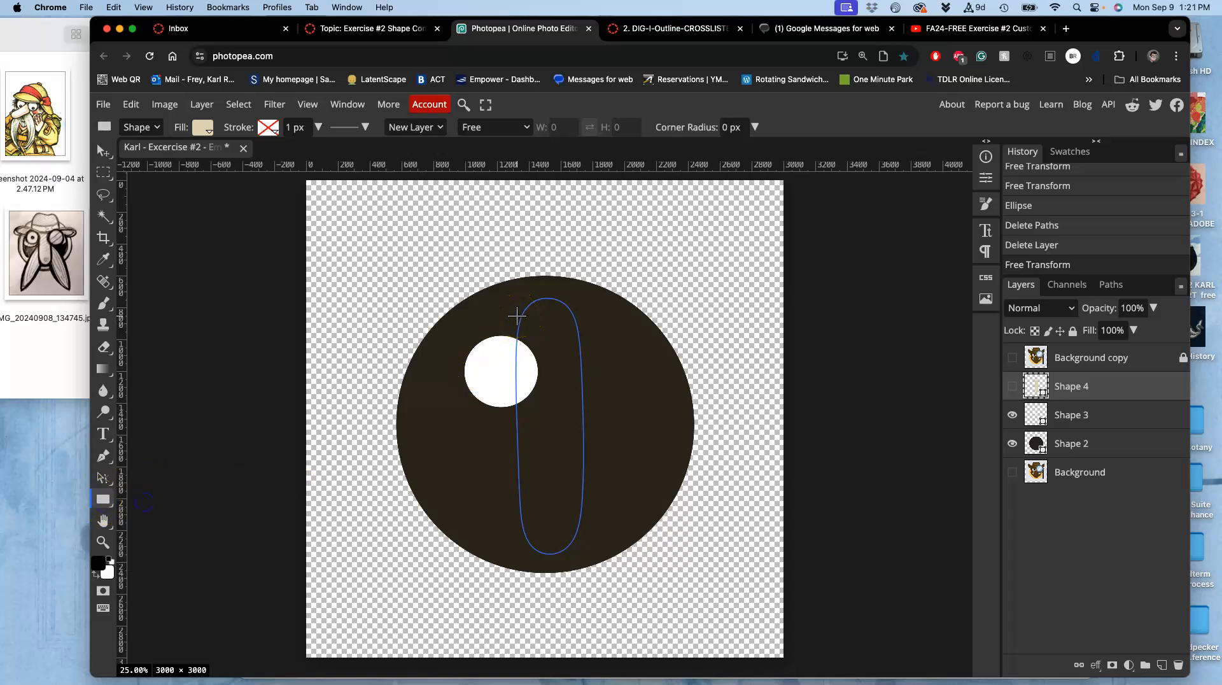
drag(513, 316, 590, 523)
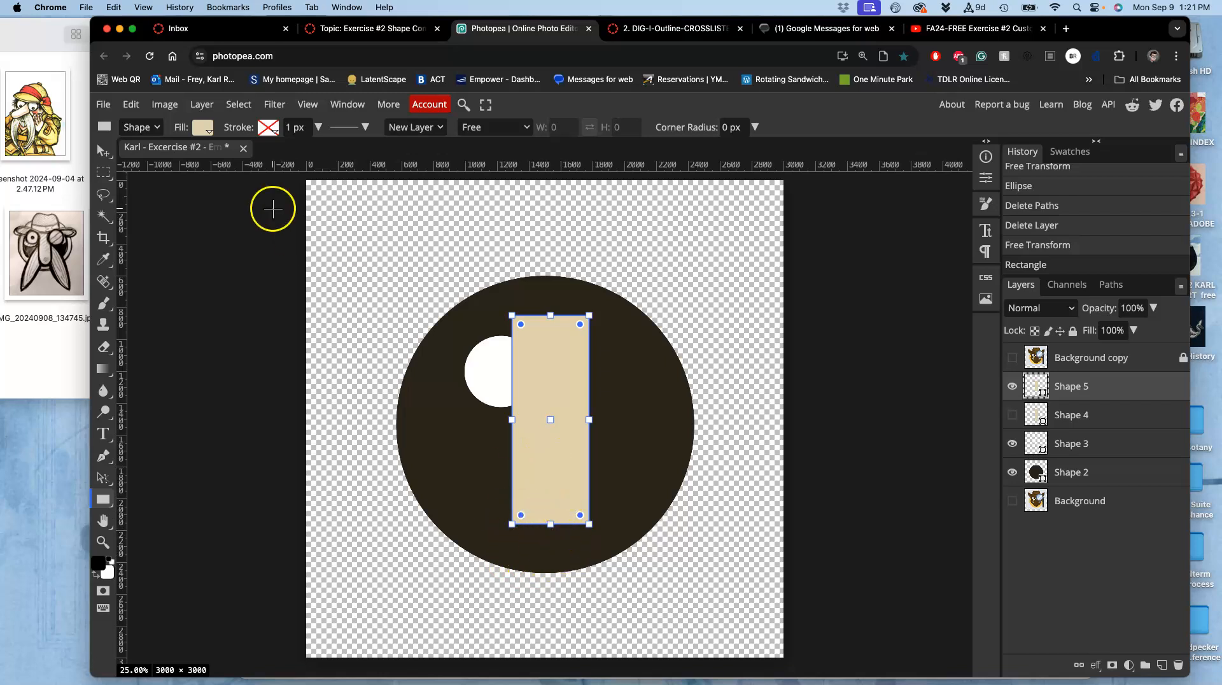
Warp the rectangle's bottom edge into a rounded curve and commit the transform.
click(130, 103)
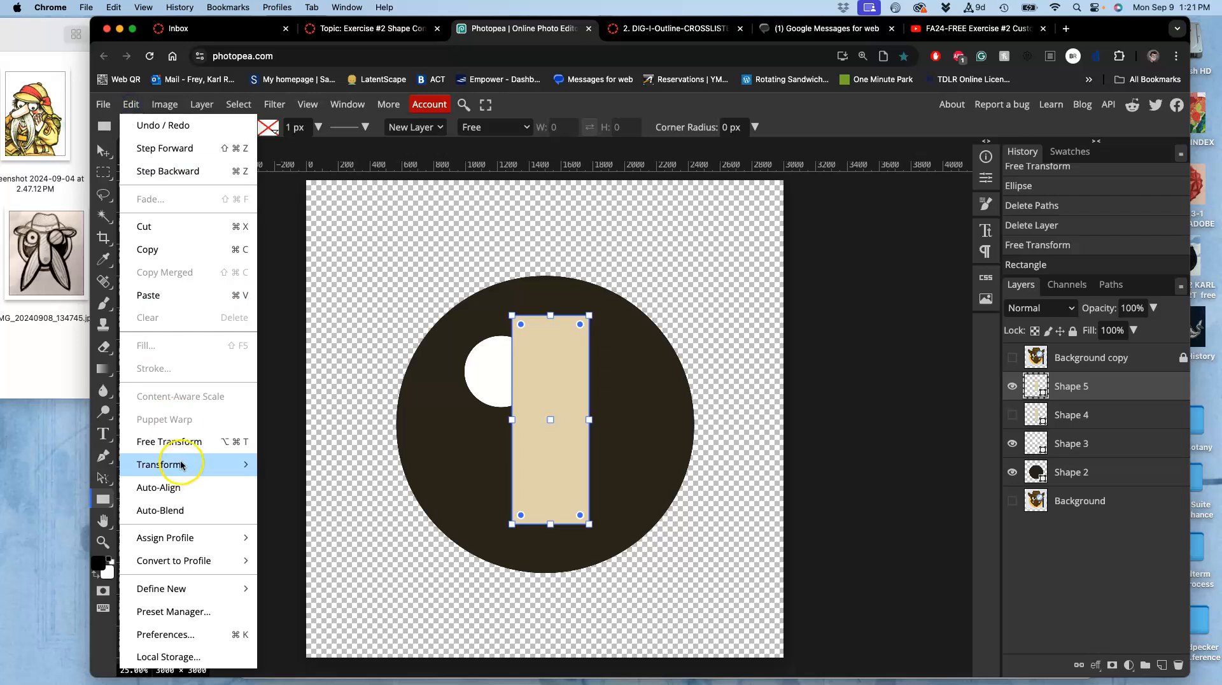
click(178, 441)
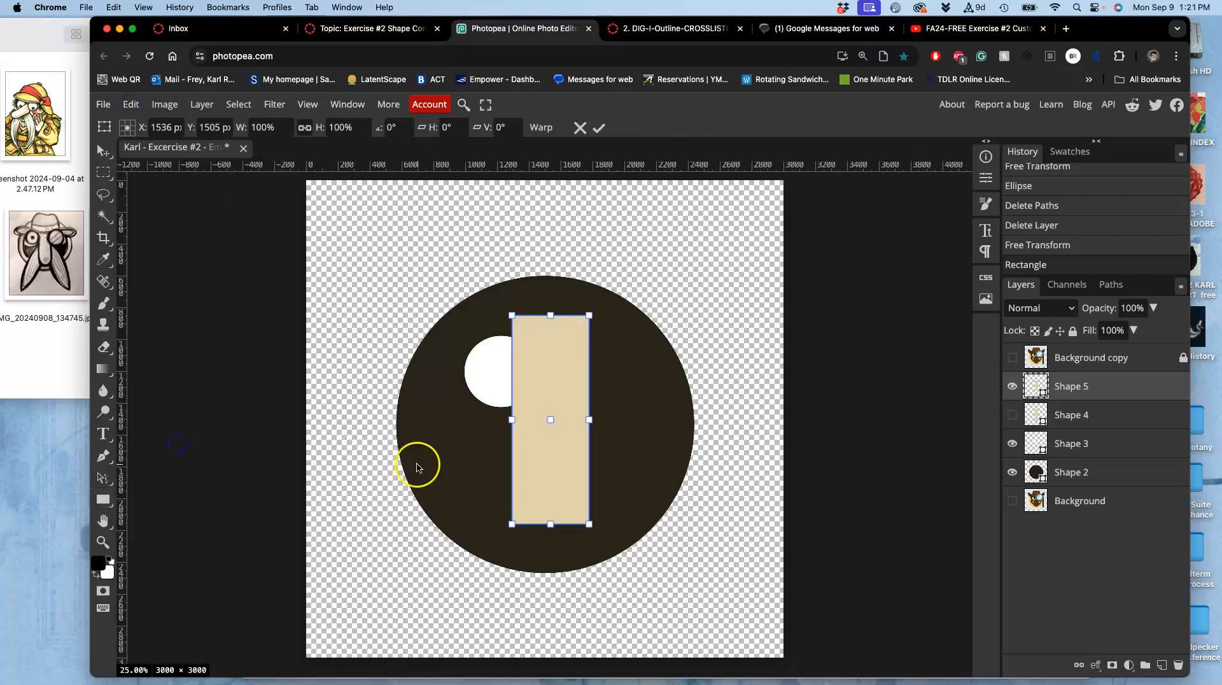
right_click(551, 487)
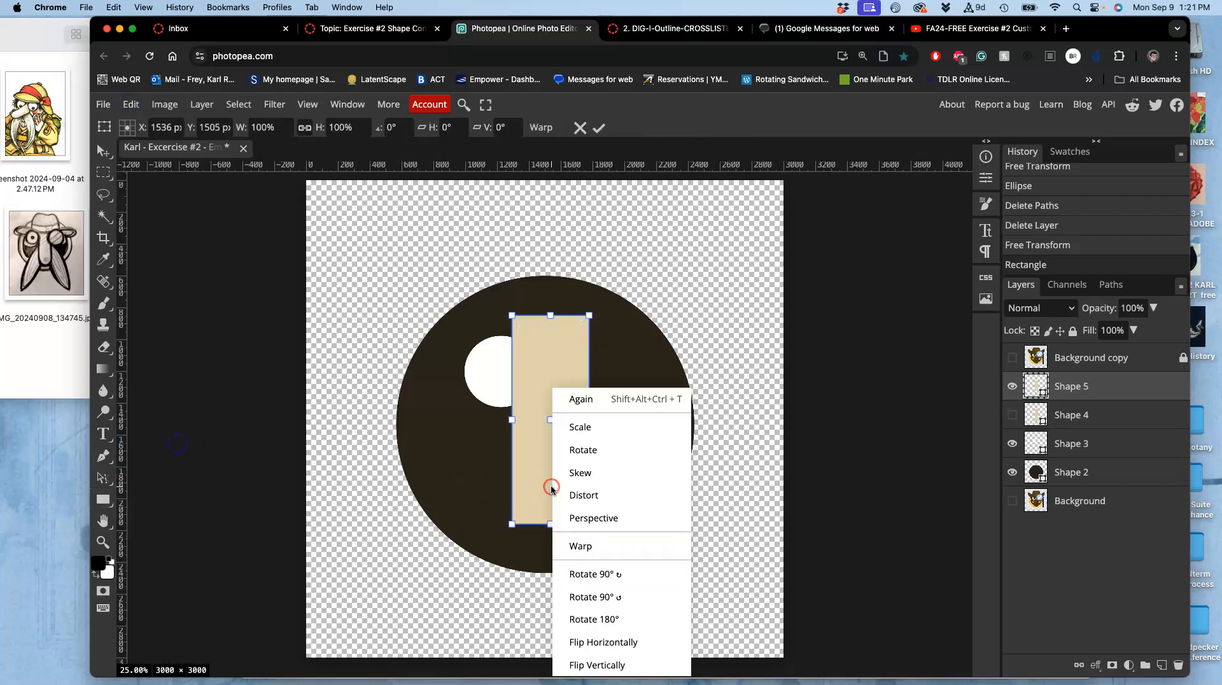
click(580, 542)
scroll(586, 528, up, 5)
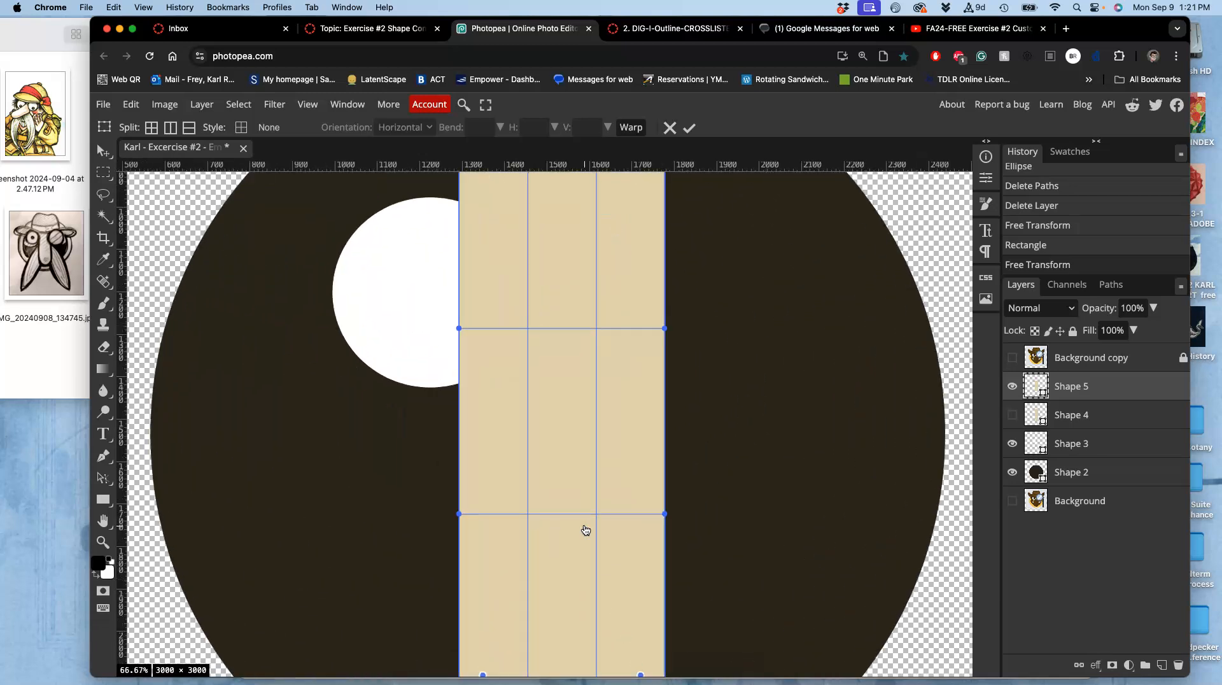
scroll(585, 530, up, 1)
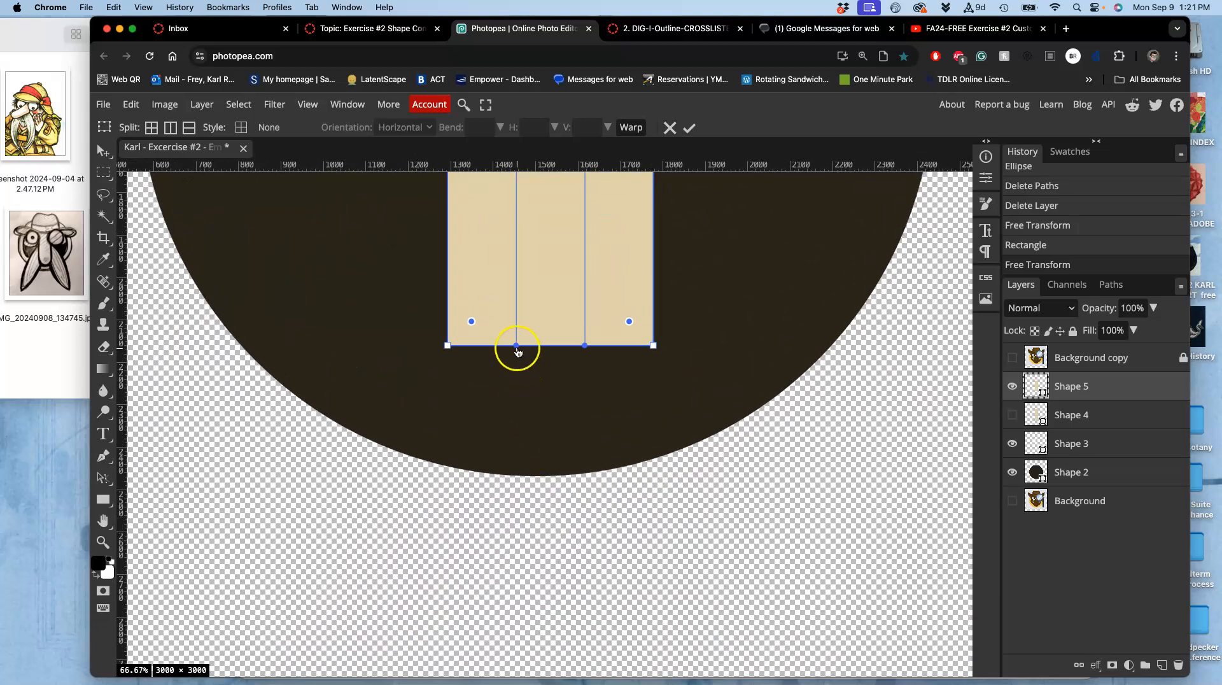
drag(517, 349, 519, 473)
click(589, 355)
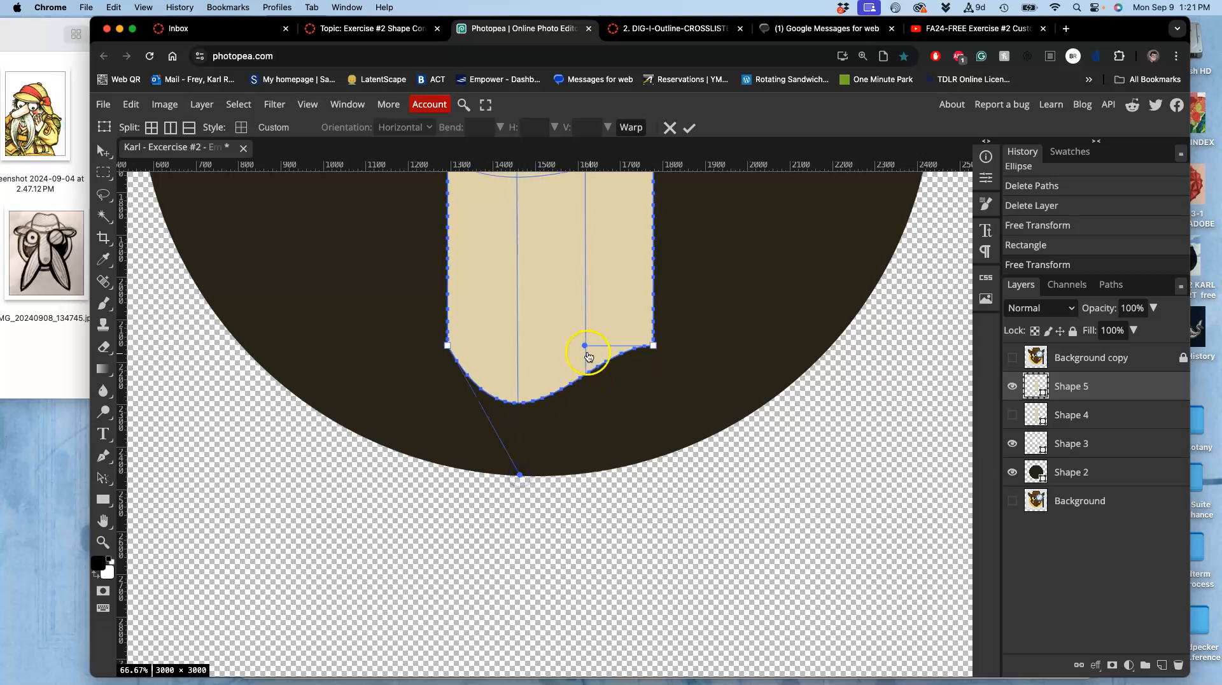
drag(585, 347, 631, 397)
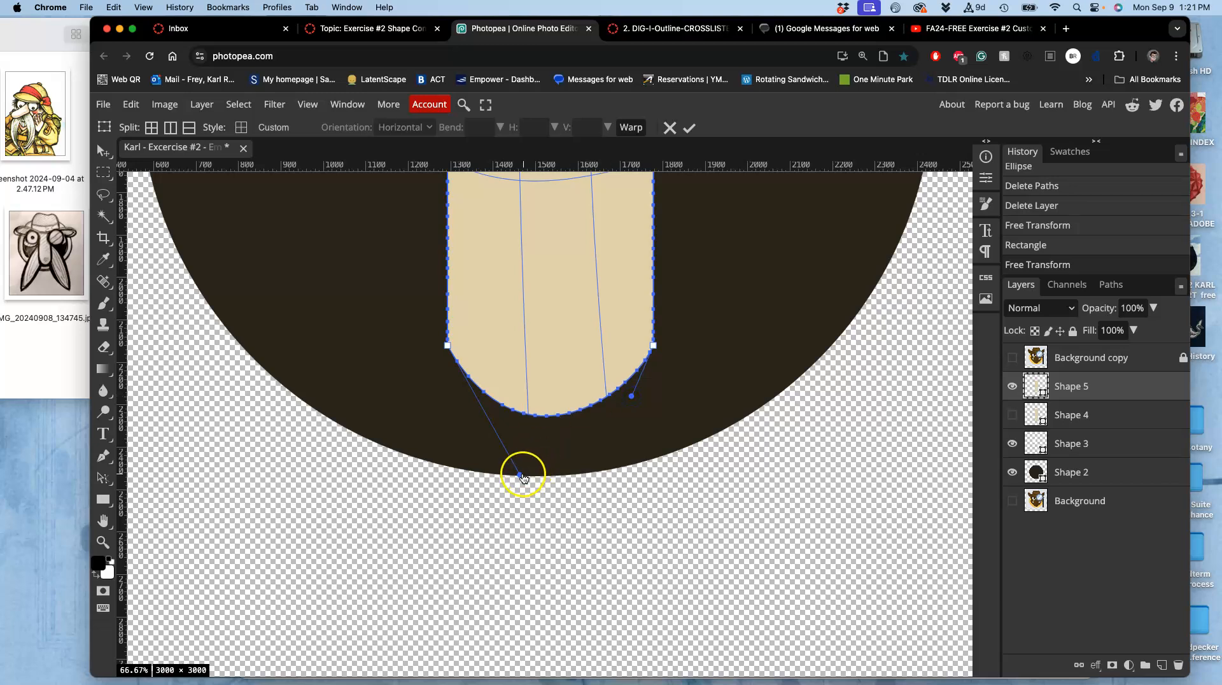
drag(521, 475, 484, 399)
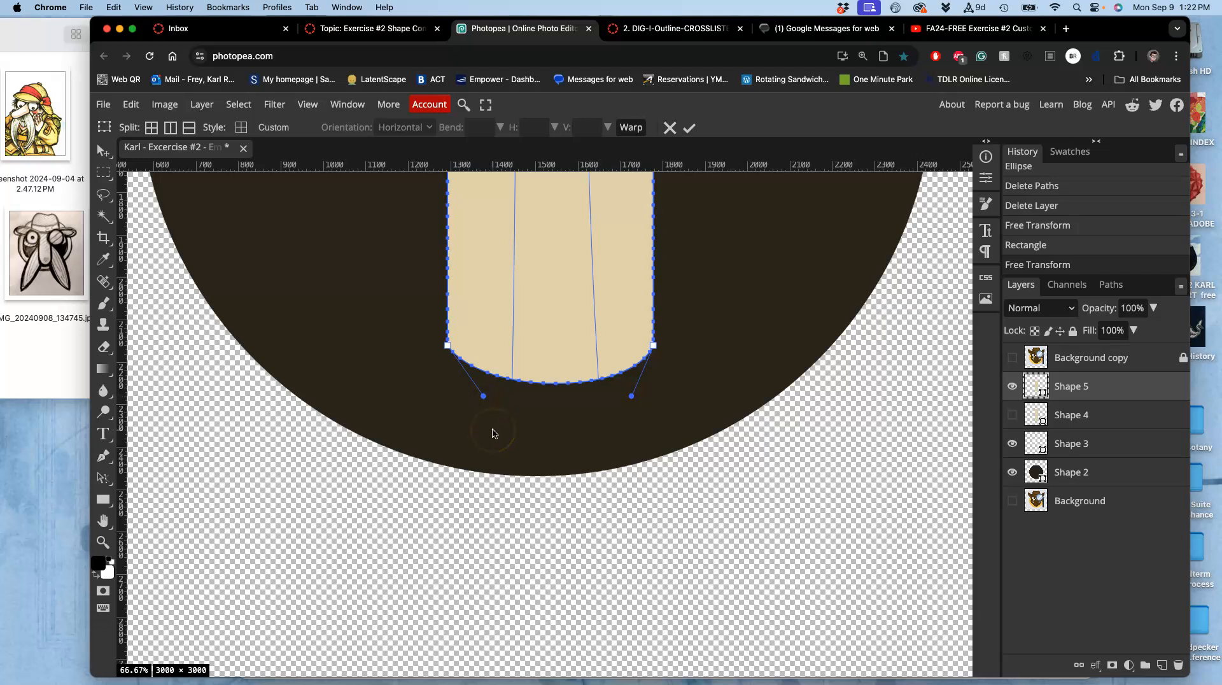
key(Return)
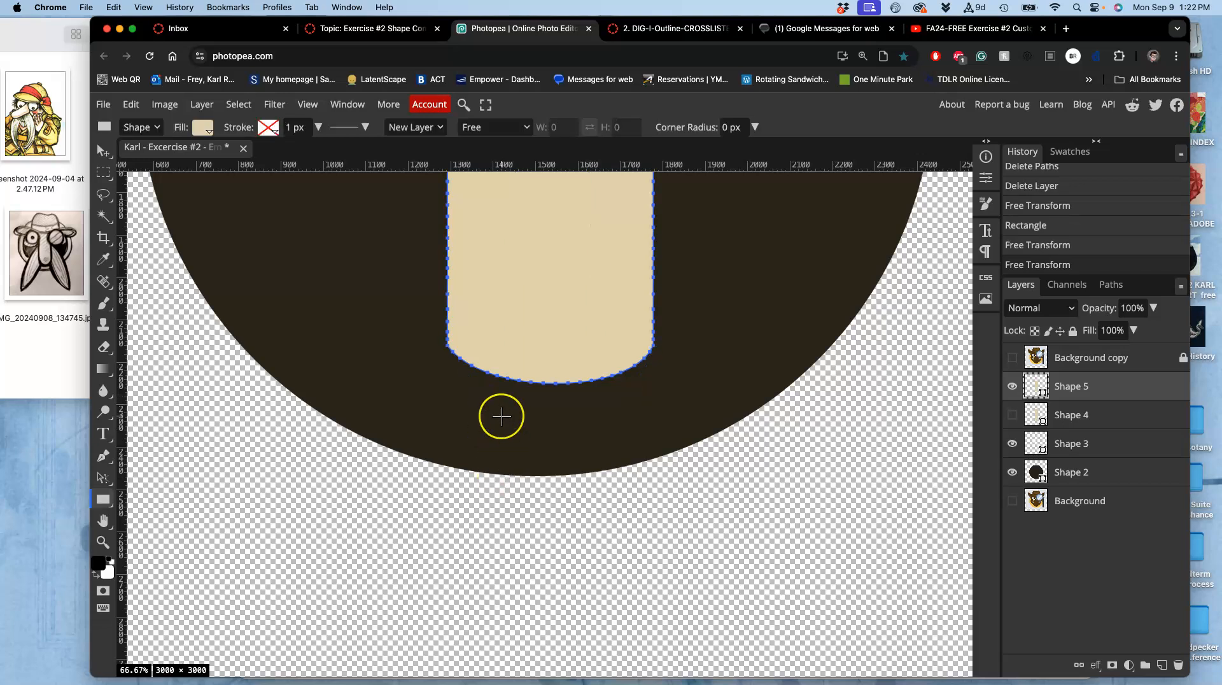
scroll(501, 417, up, 5)
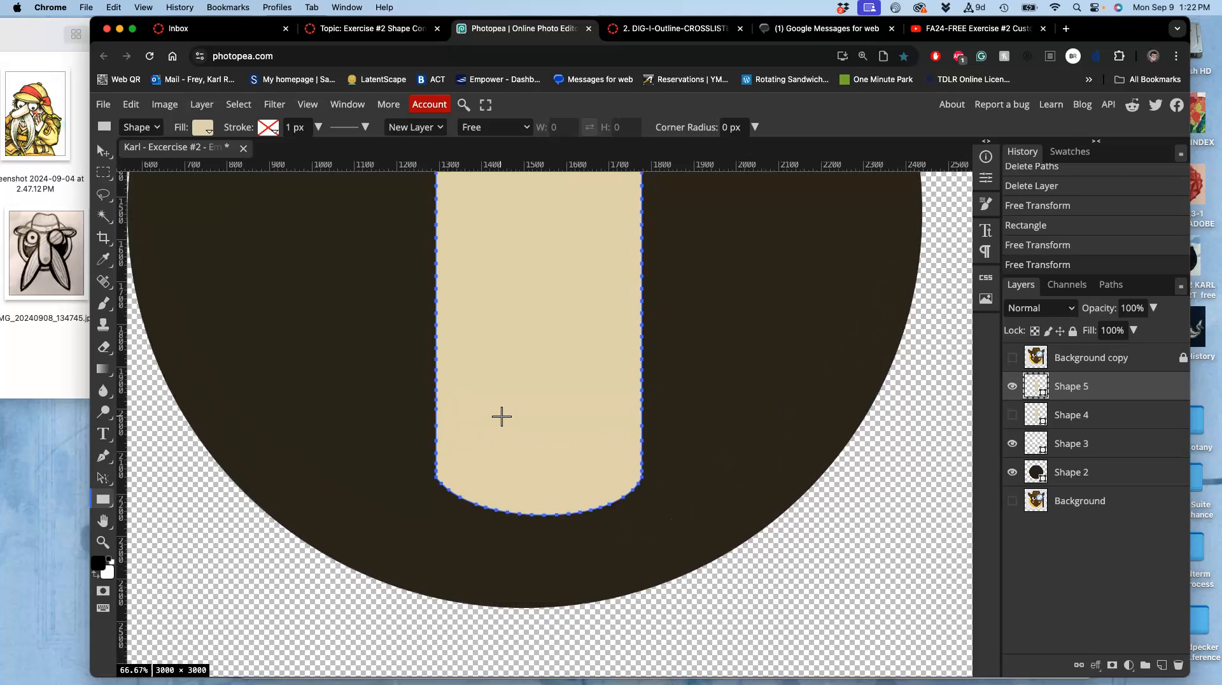
click(130, 105)
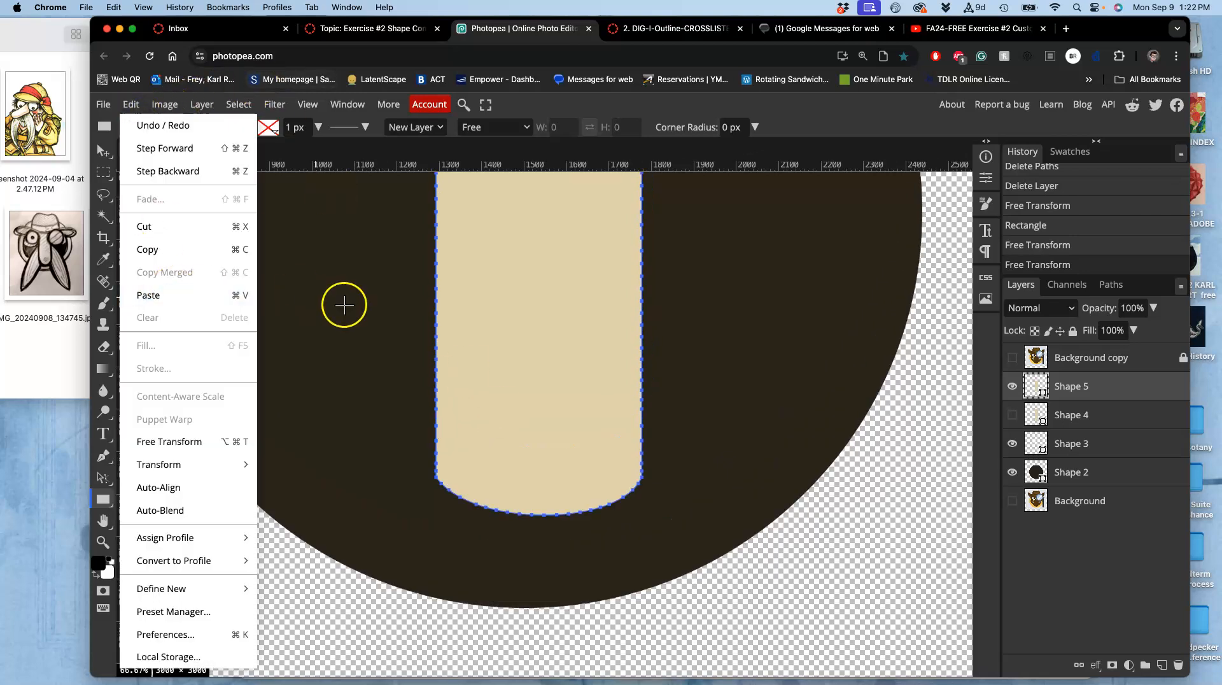
click(441, 348)
click(440, 348)
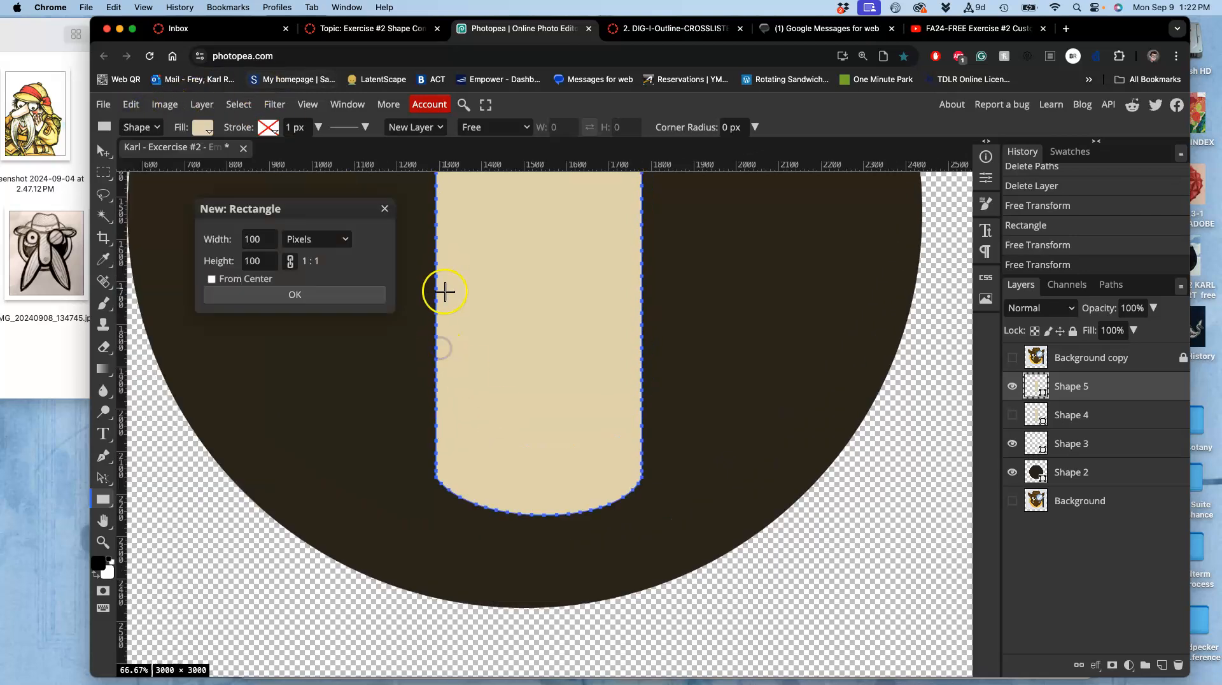
click(386, 210)
scroll(473, 374, up, 3)
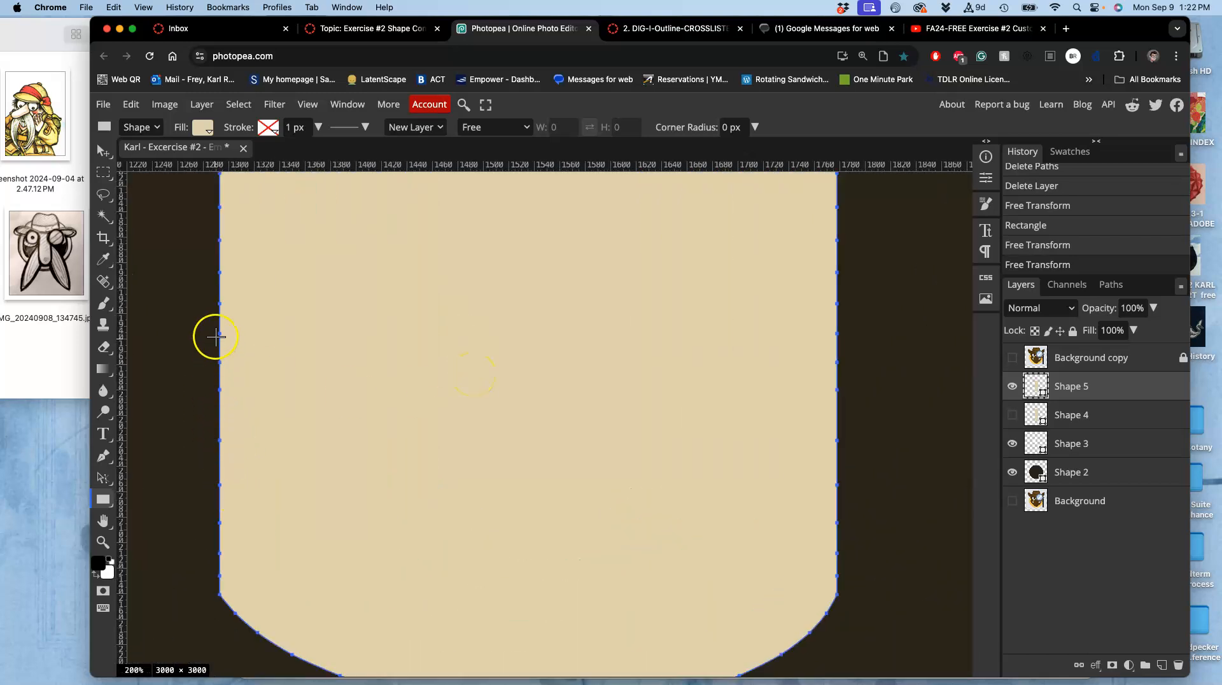
scroll(281, 432, down, 3)
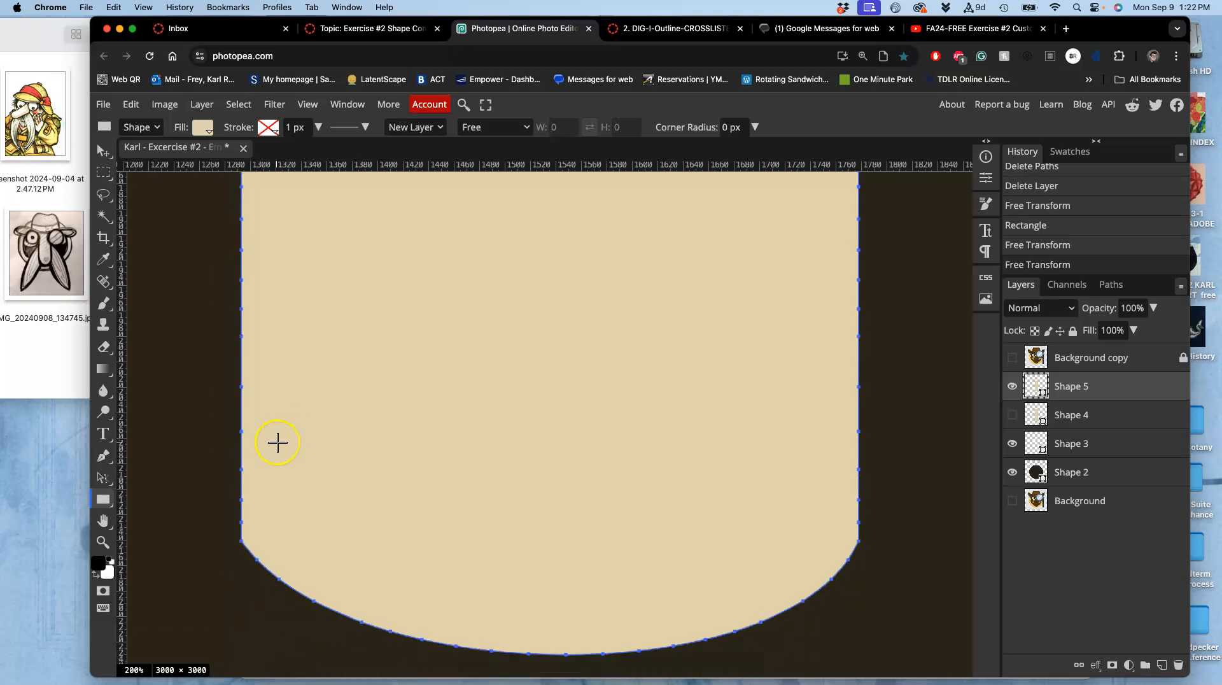
scroll(278, 442, down, 8)
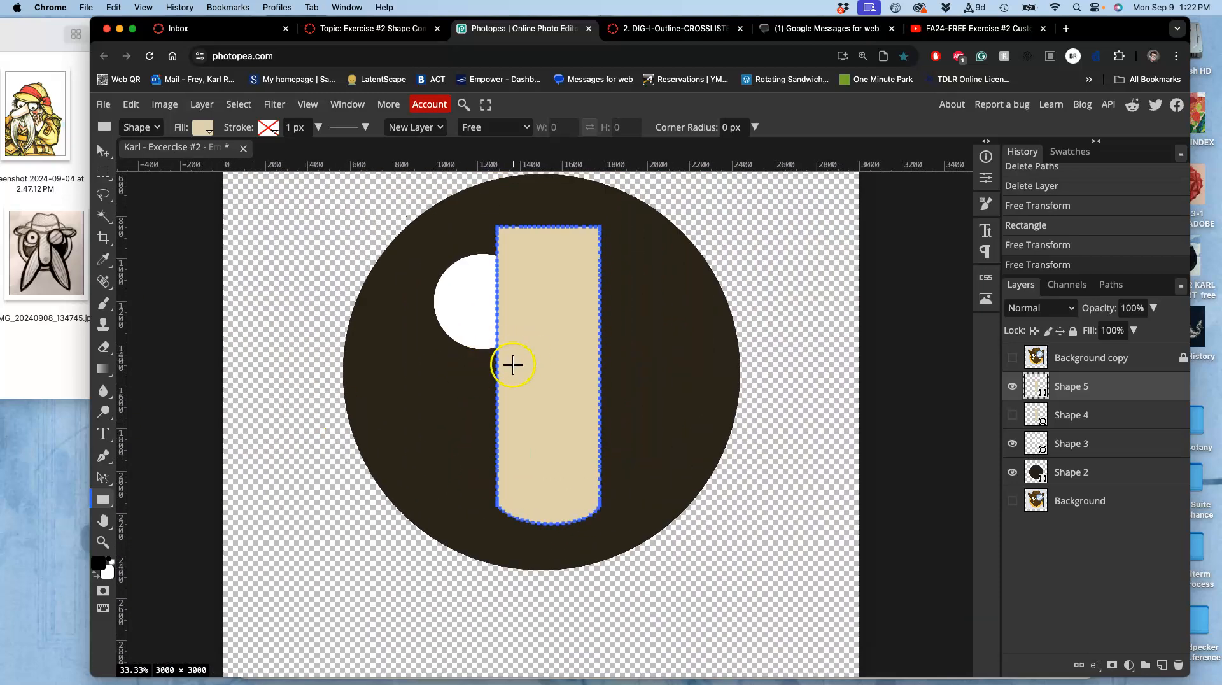
Try to distort the rectangle by pulling its bottom corners upward, then cancel the transform.
click(165, 104)
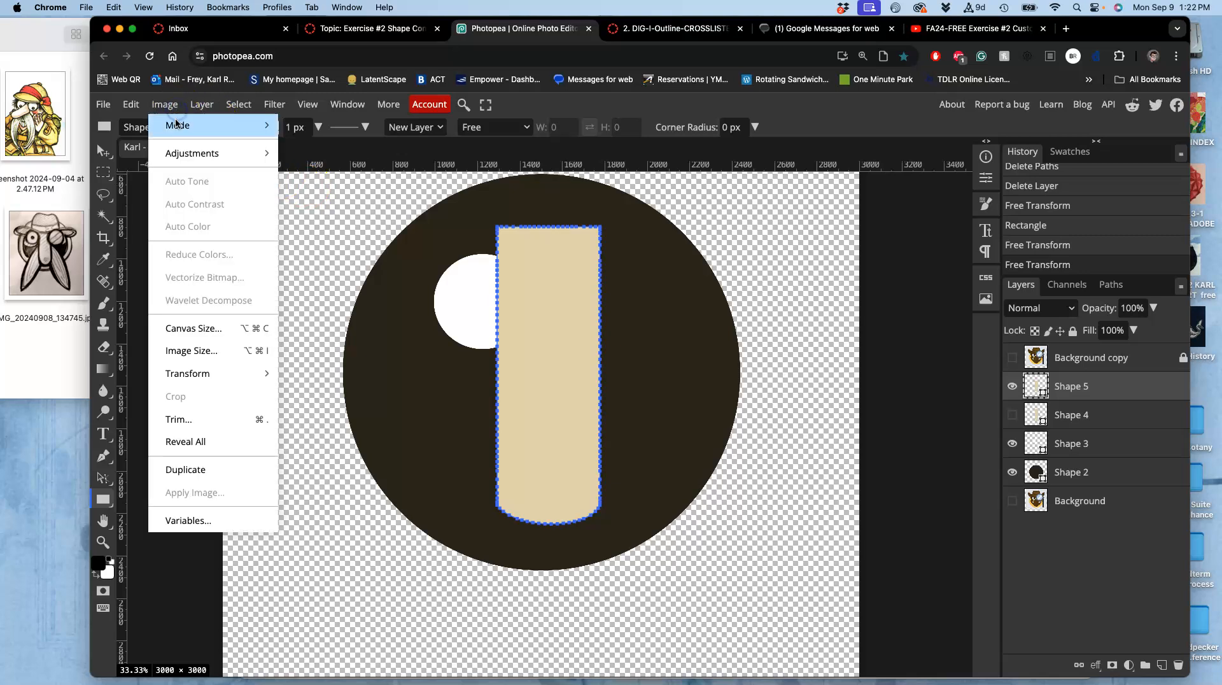
click(131, 104)
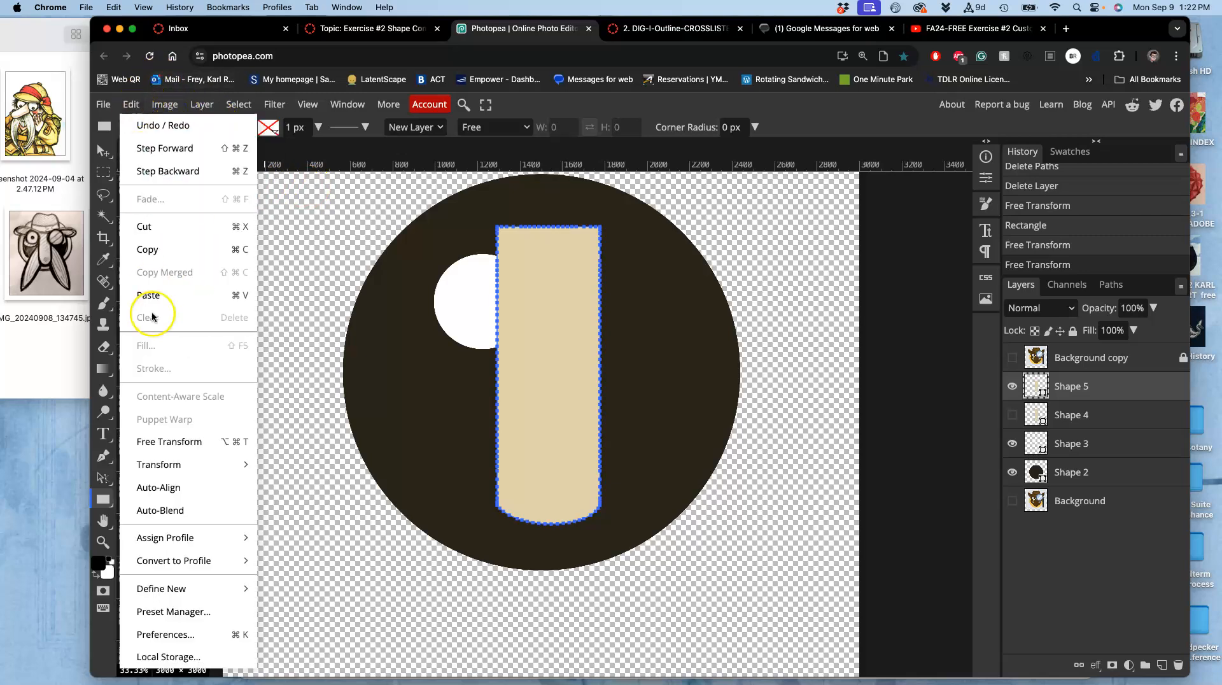
click(157, 444)
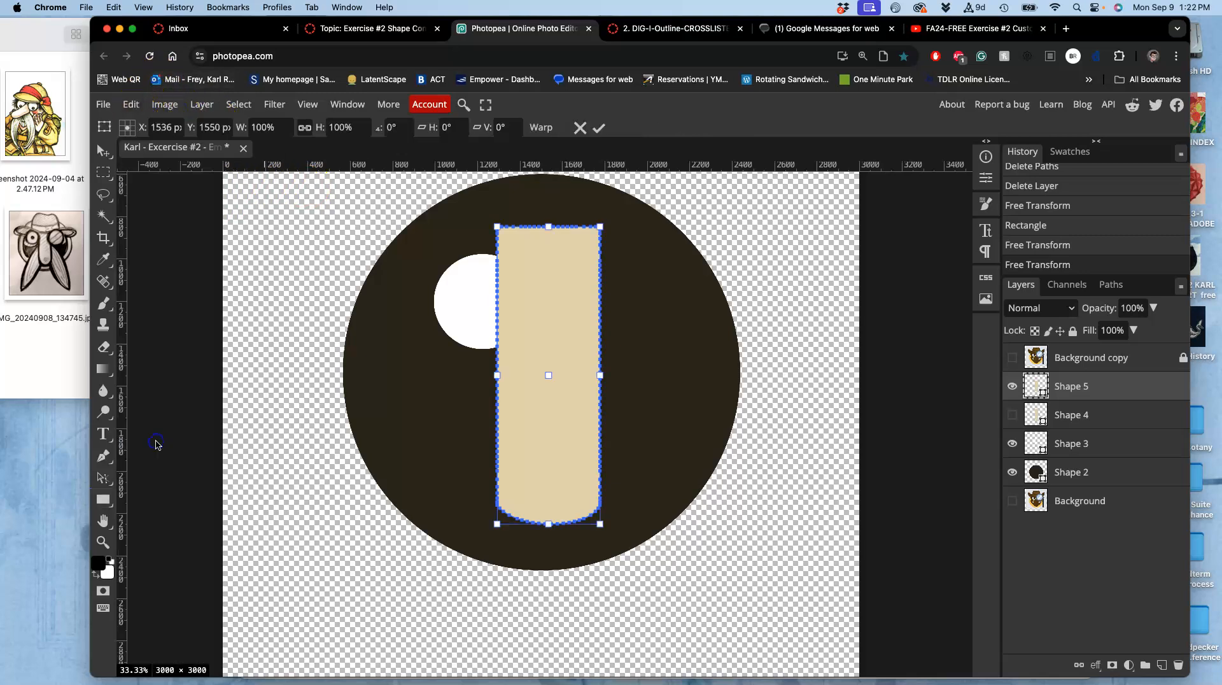
right_click(550, 494)
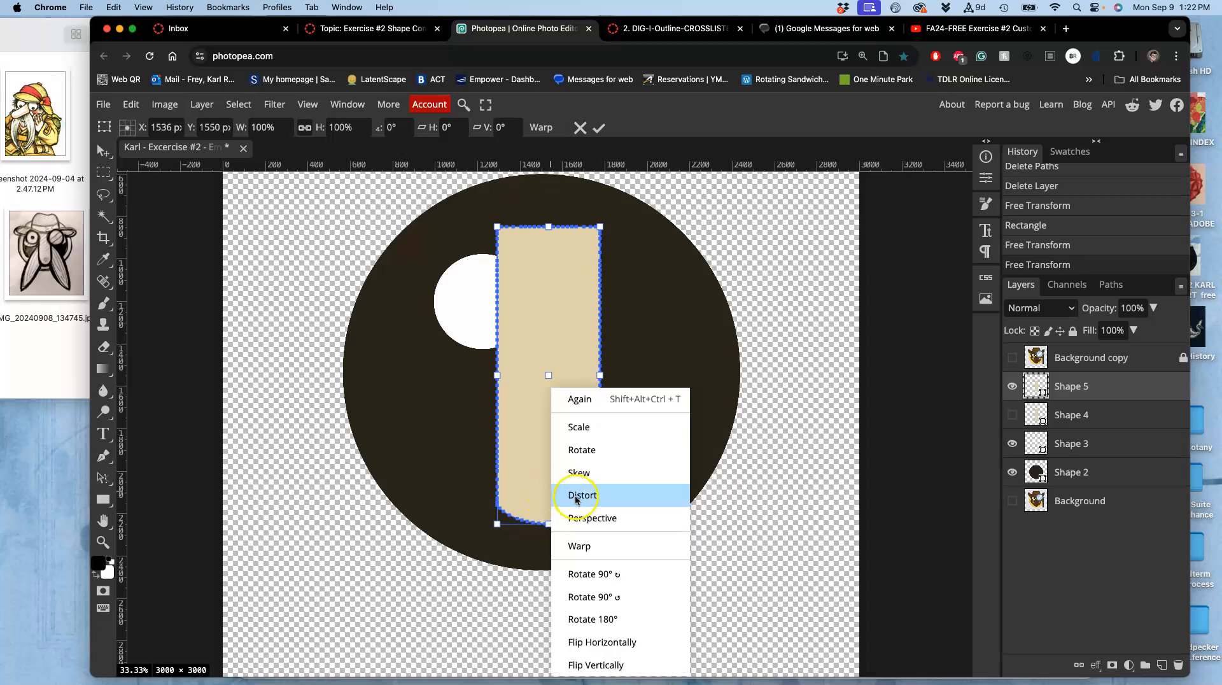
click(576, 495)
drag(500, 524, 498, 497)
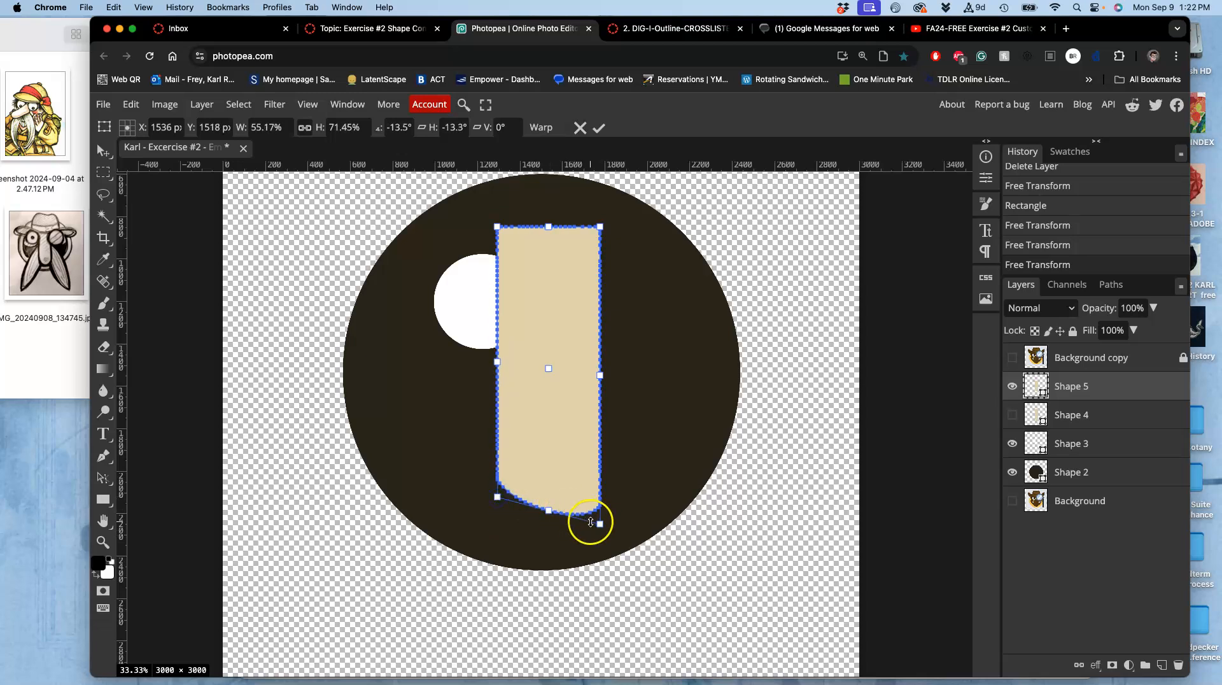
drag(600, 524, 600, 496)
key(Escape)
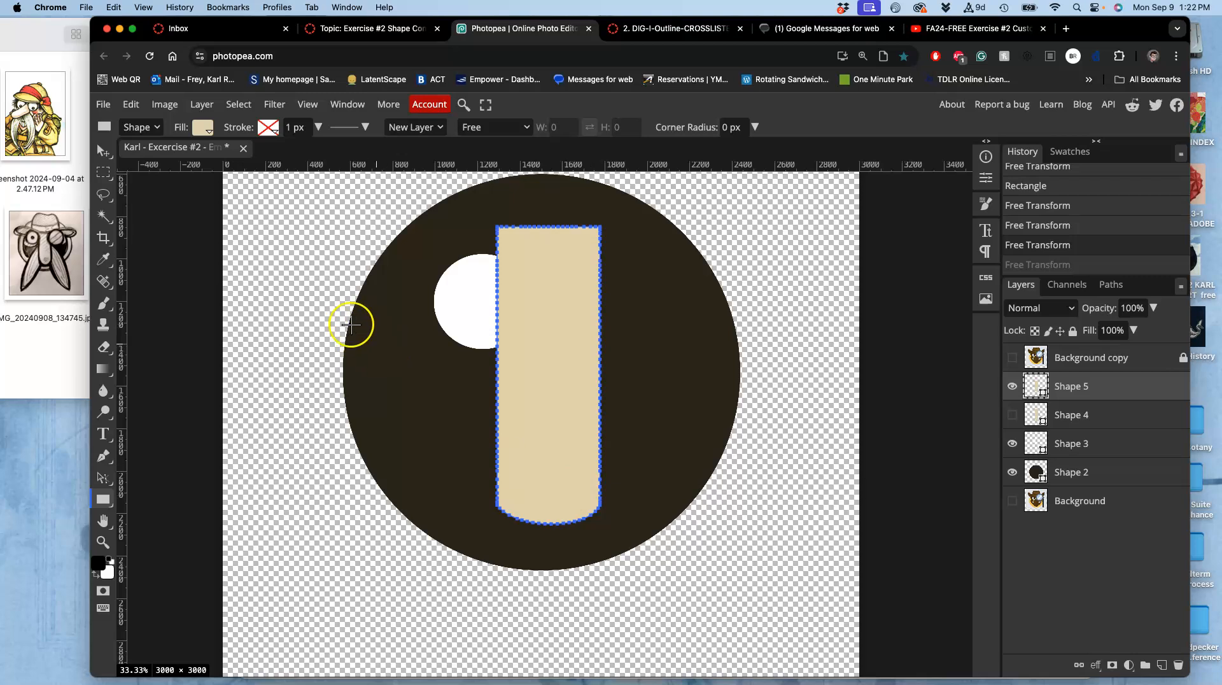
Warp the tan rectangle's bottom edge into a narrower rounded tip and commit the transform.
click(131, 104)
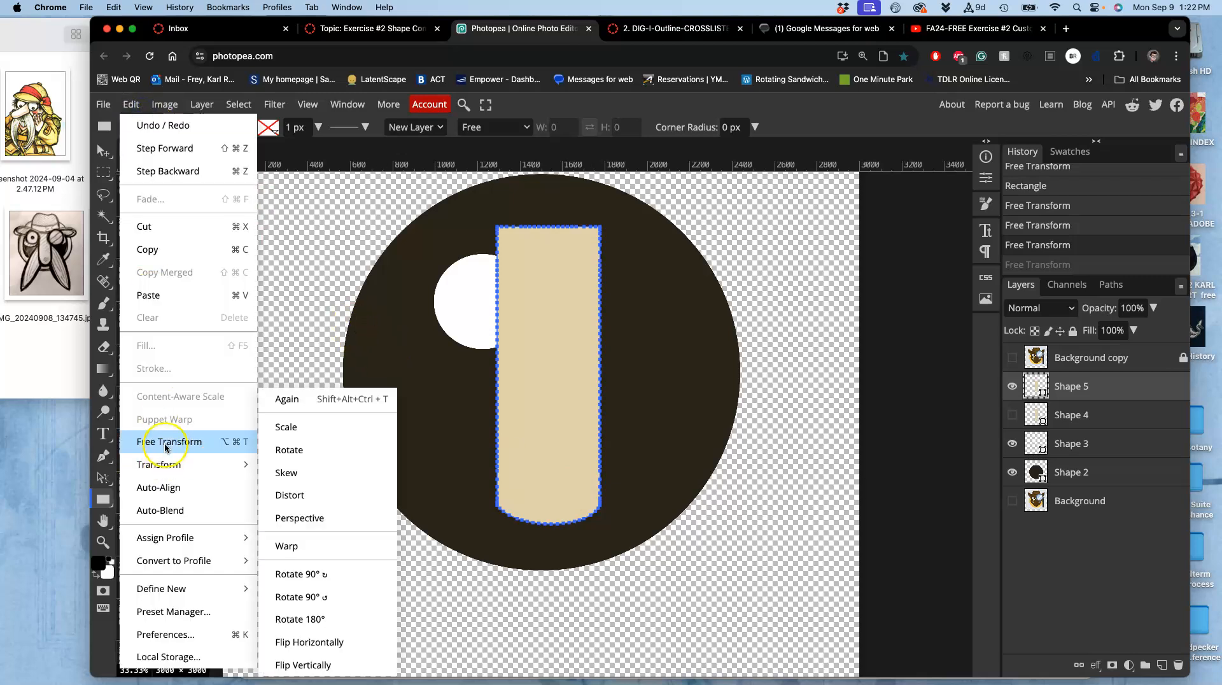
click(165, 442)
right_click(547, 419)
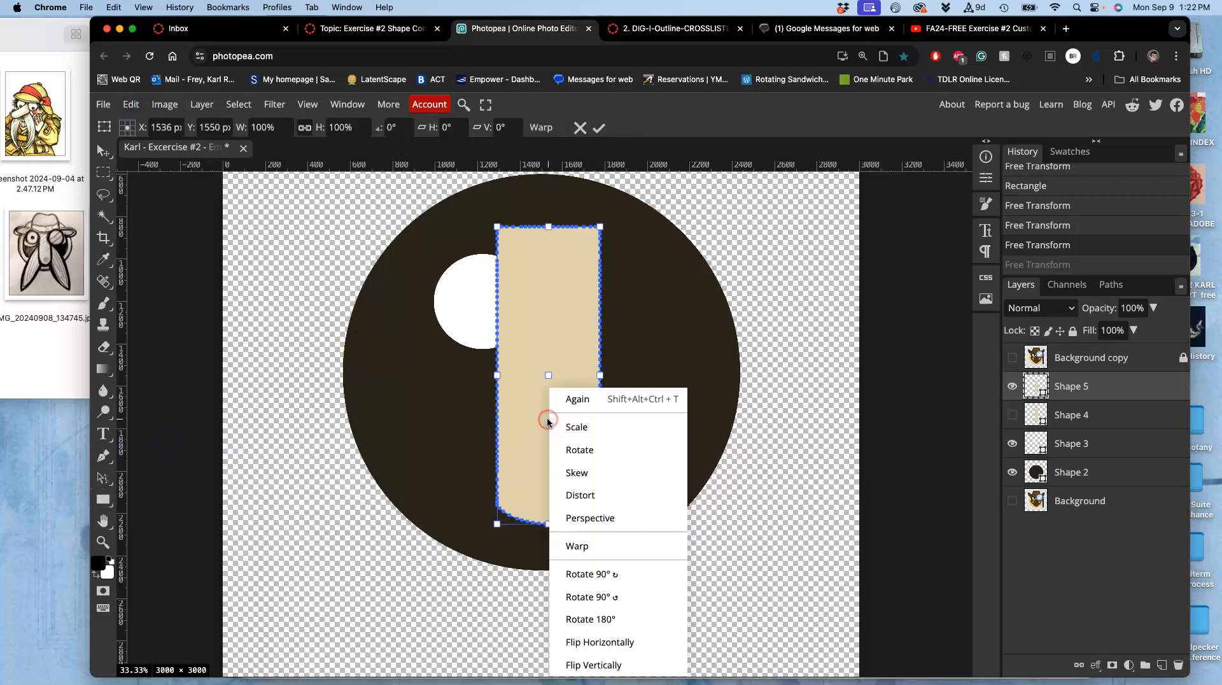
click(575, 545)
drag(550, 525, 551, 551)
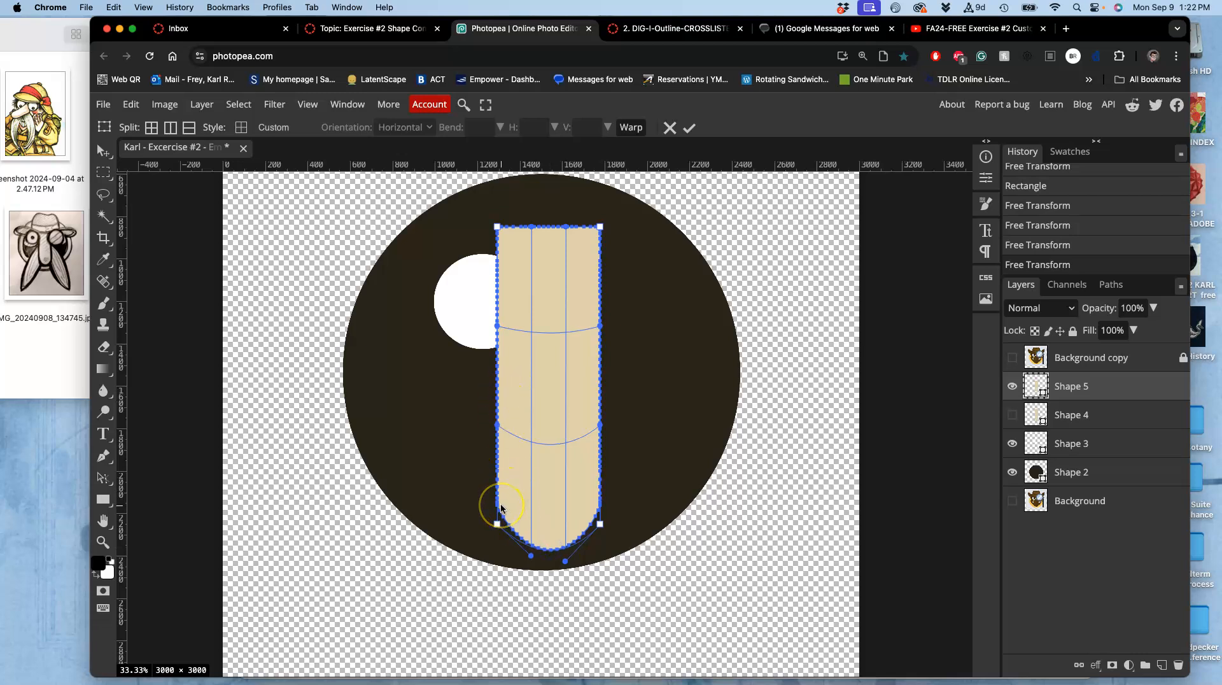
key(super+plus)
key(super+plus)
key(super+plus)
scroll(500, 508, down, 3)
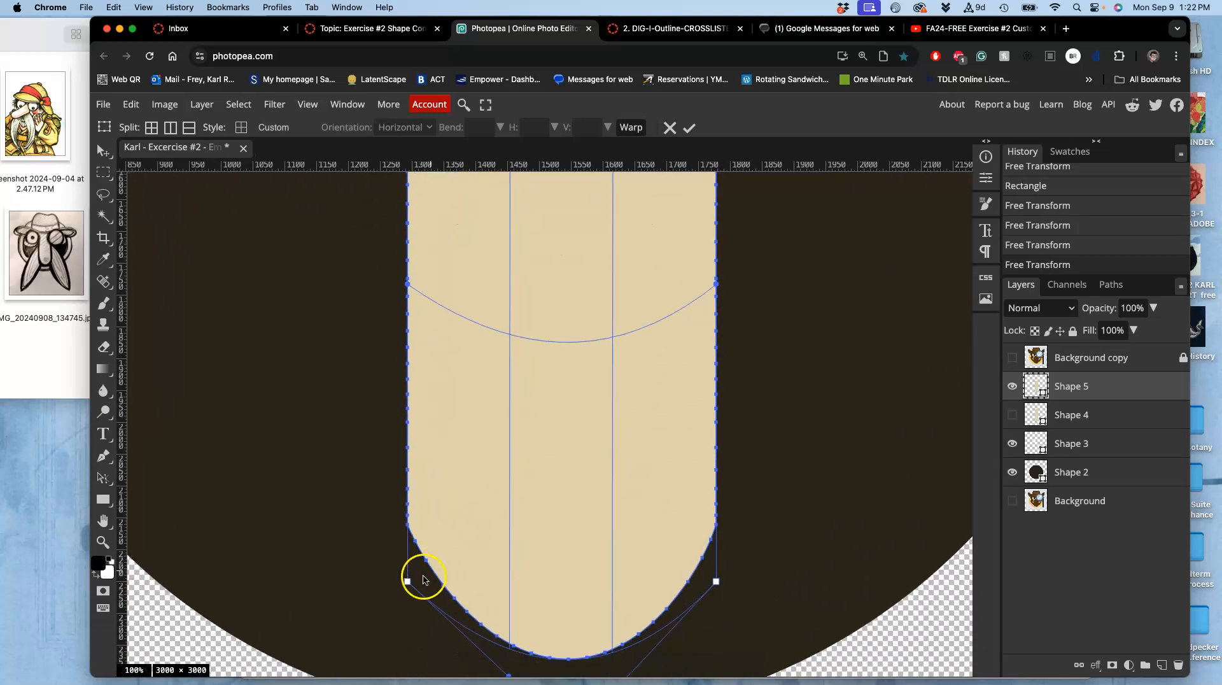
mouse_move(408, 581)
mouse_down()
mouse_move(409, 565)
mouse_move(413, 580)
mouse_up()
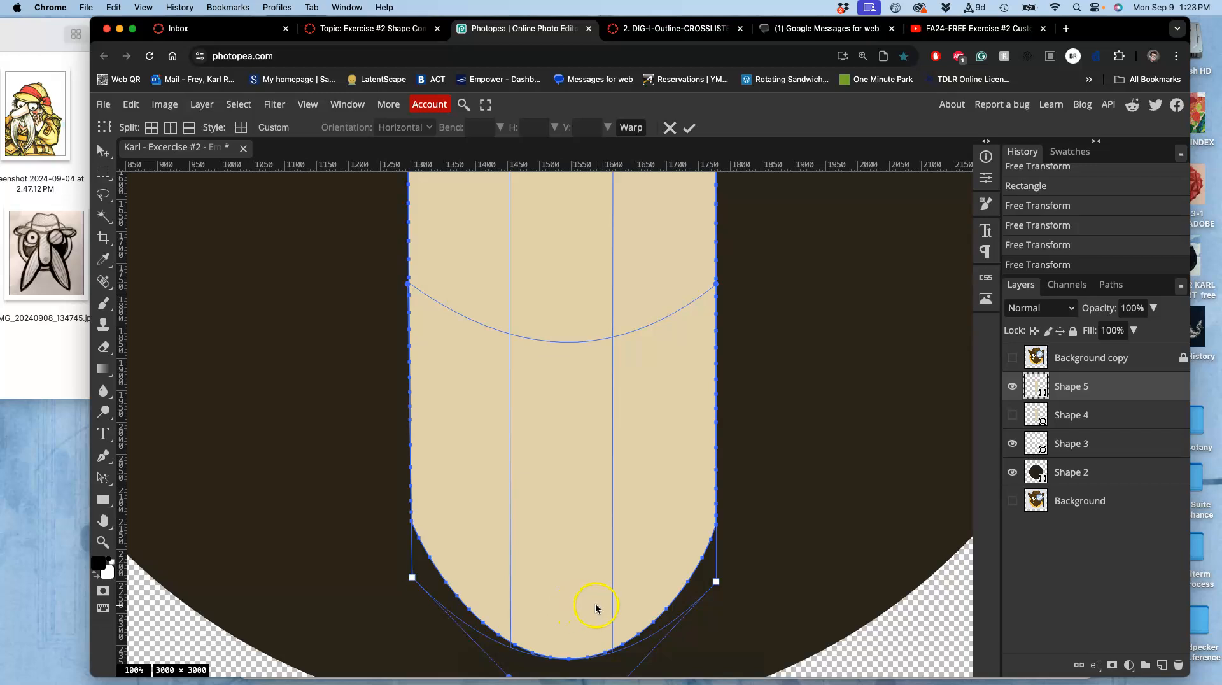
drag(717, 587, 719, 575)
key(Return)
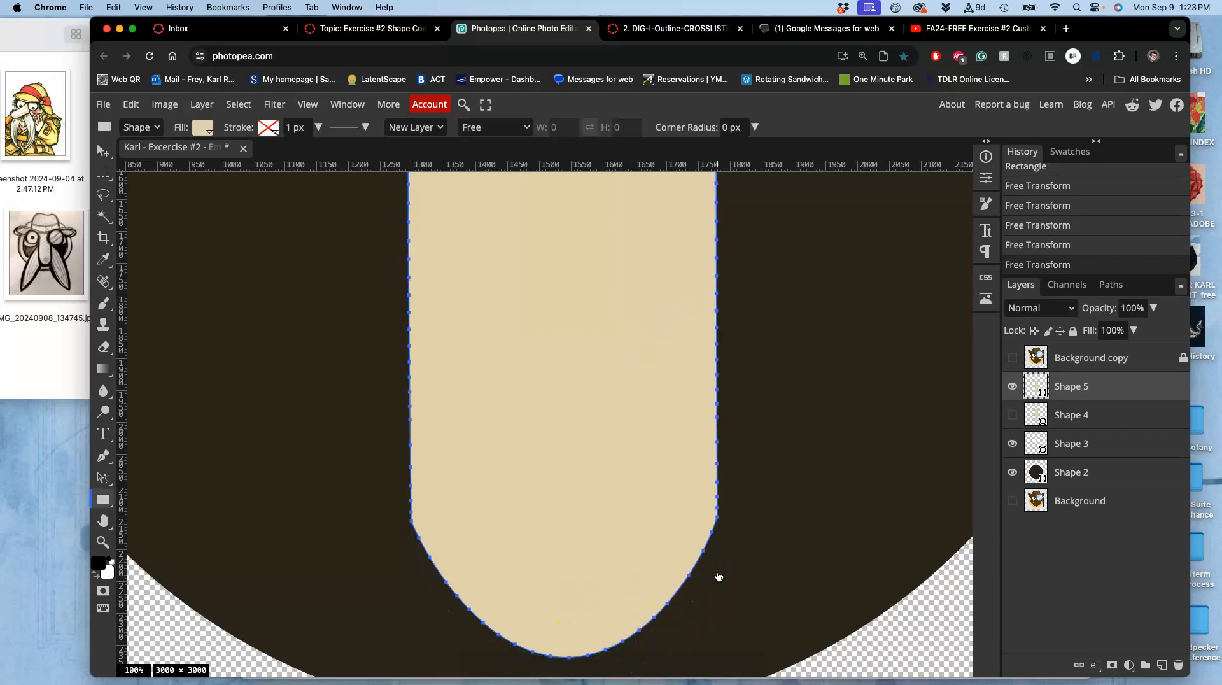
Briefly show the rounded nose shape for comparison, then hide both nose shape layers.
key(super+0)
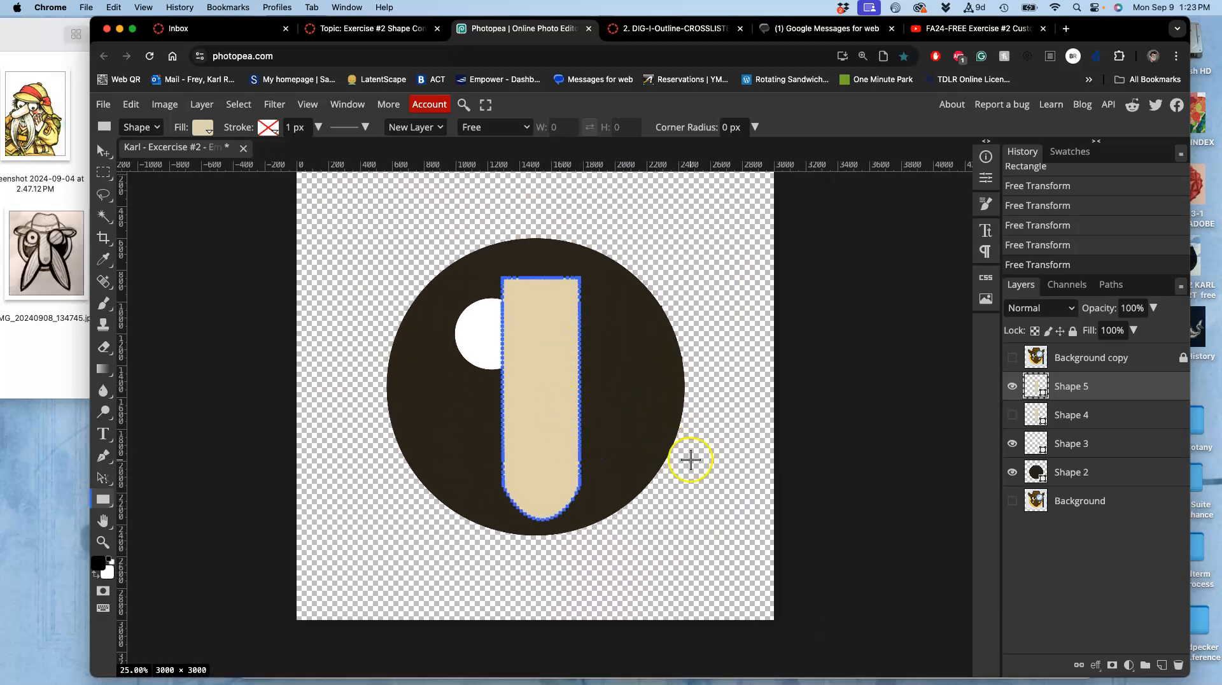
click(1012, 415)
click(1055, 417)
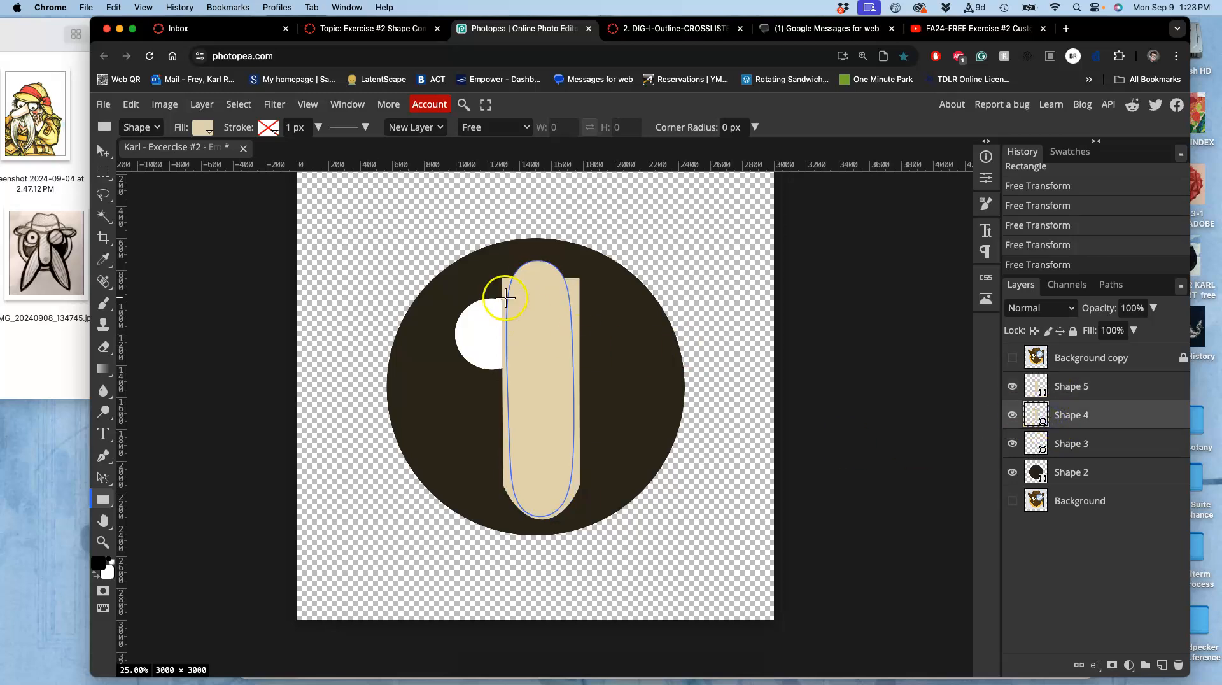
click(1013, 386)
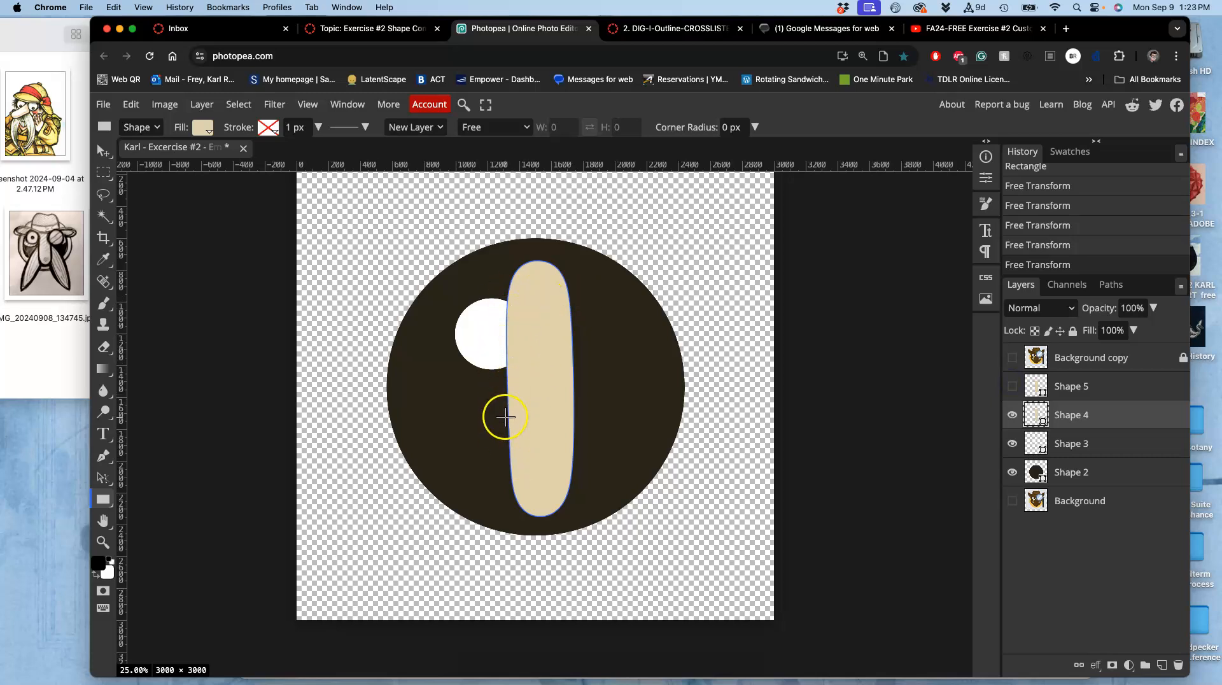
click(1013, 416)
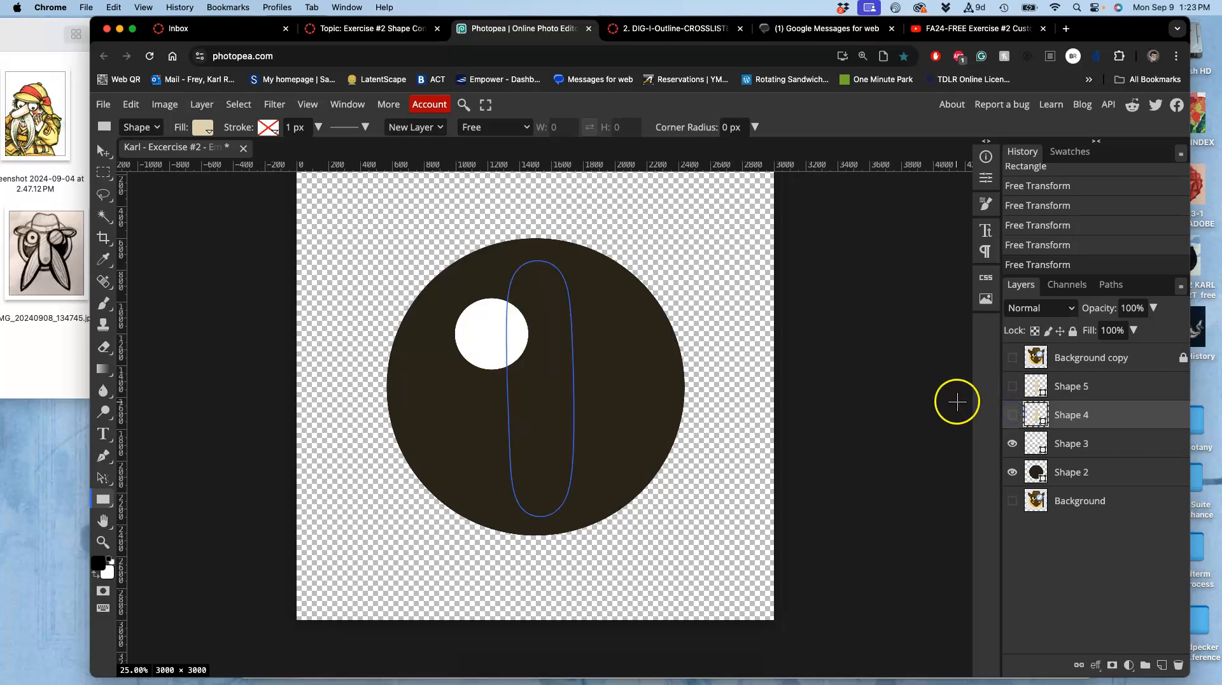
Draw a new rectangle down the centre of the face and fill it with tan sampled from the nose shape.
click(1076, 444)
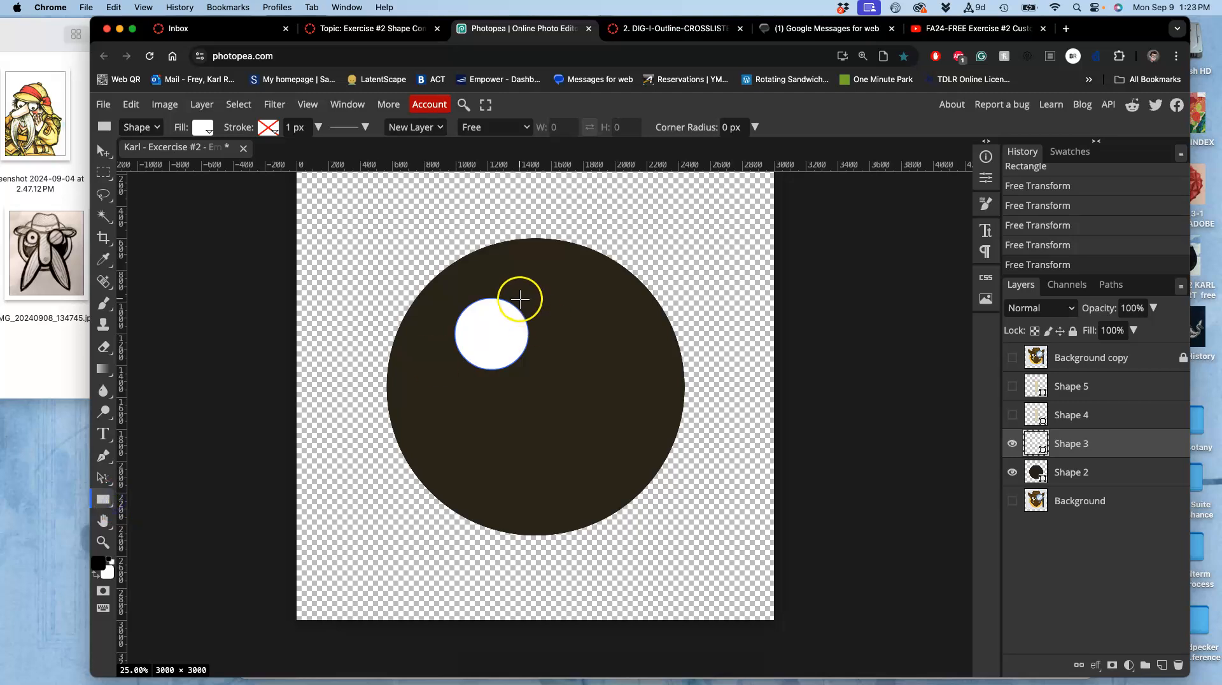
drag(513, 293, 576, 476)
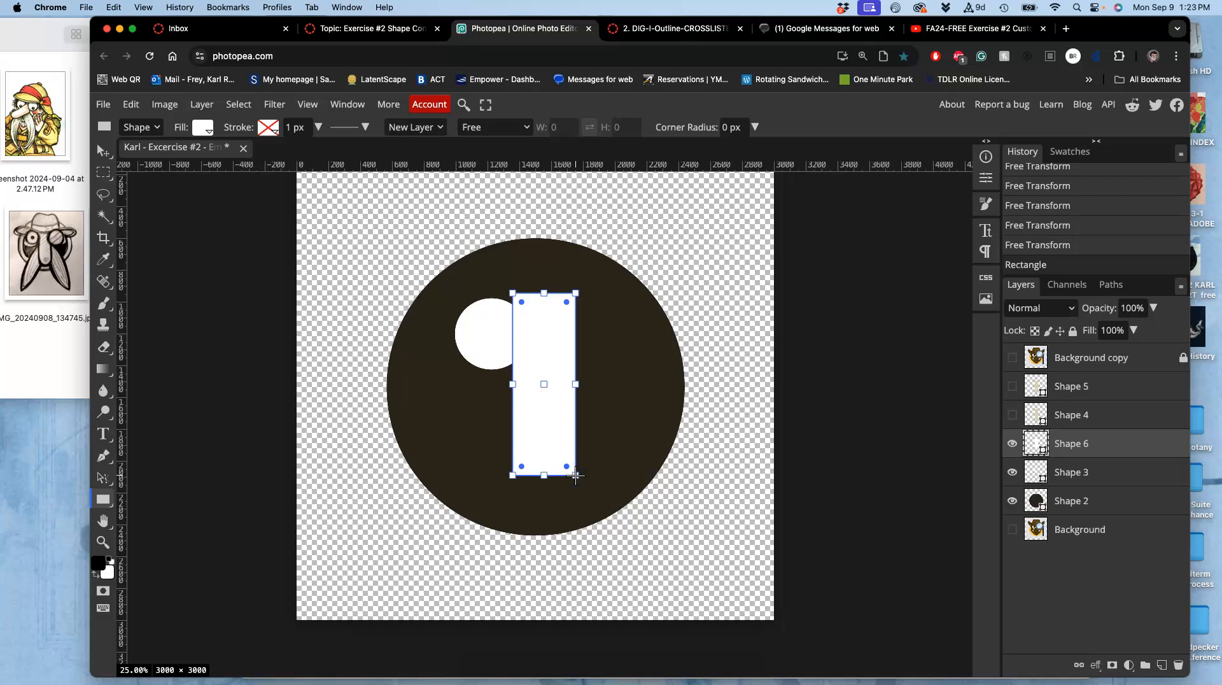
click(1012, 415)
click(1036, 442)
double_click(1037, 442)
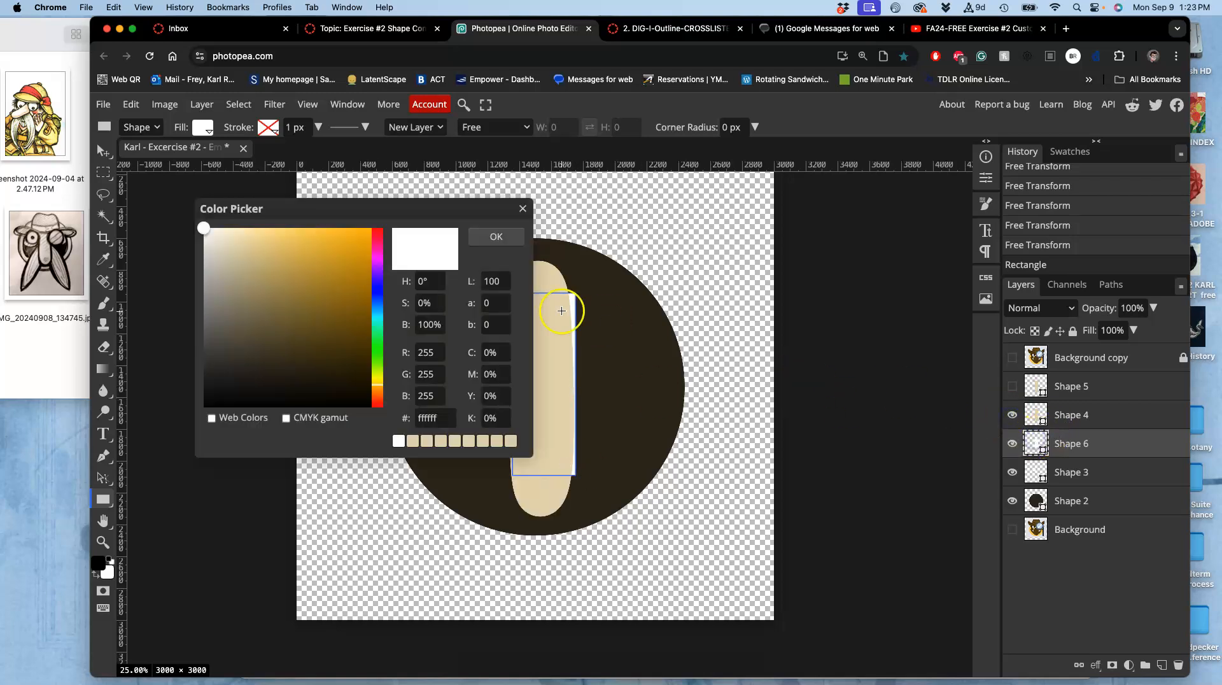
click(547, 278)
click(497, 237)
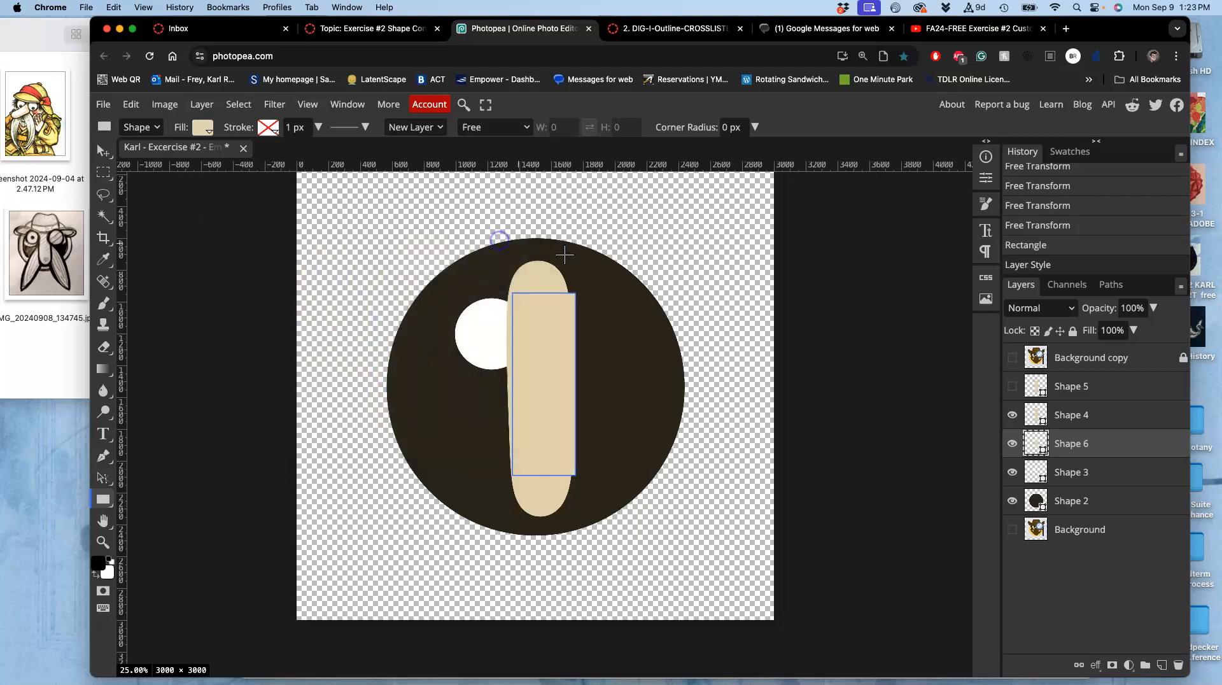
Hide the rounded nose layer and move the new rectangle's layer above the other shape layers.
click(1017, 419)
click(1016, 419)
click(1016, 419)
drag(1069, 399, 1069, 386)
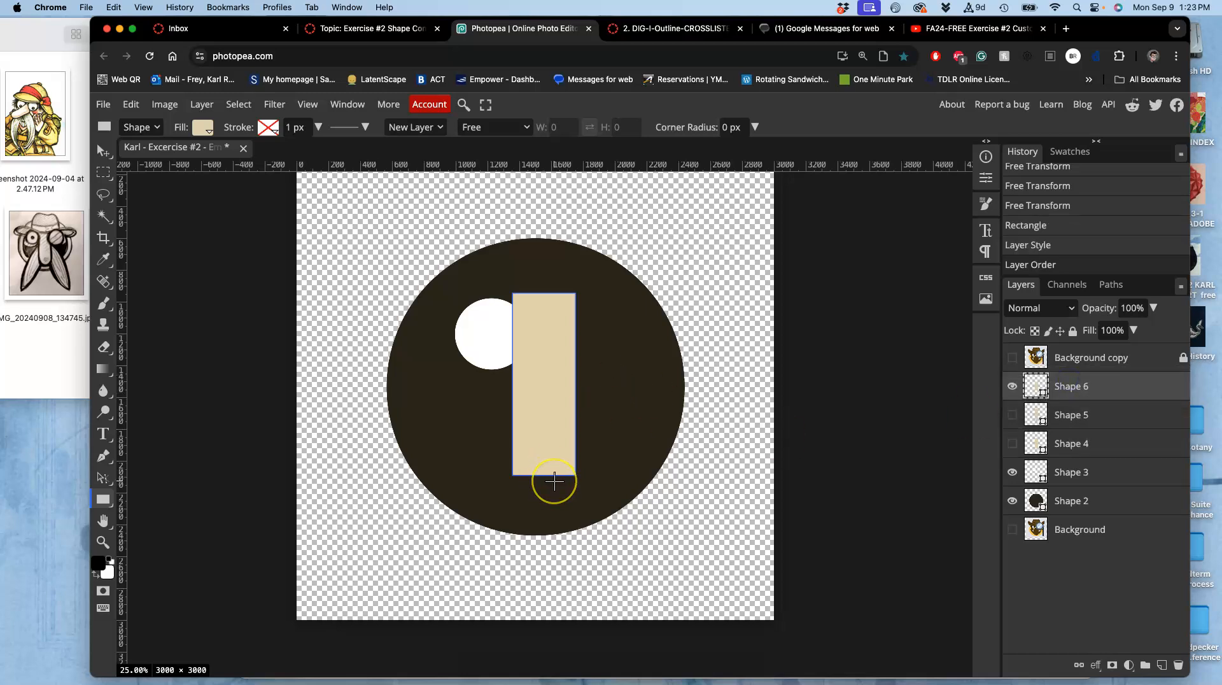
Try adding a 396 px circle to the rectangle's bottom end and moving it, then undo both.
scroll(560, 483, up, 5)
scroll(554, 482, down, 1)
scroll(554, 482, right, 1)
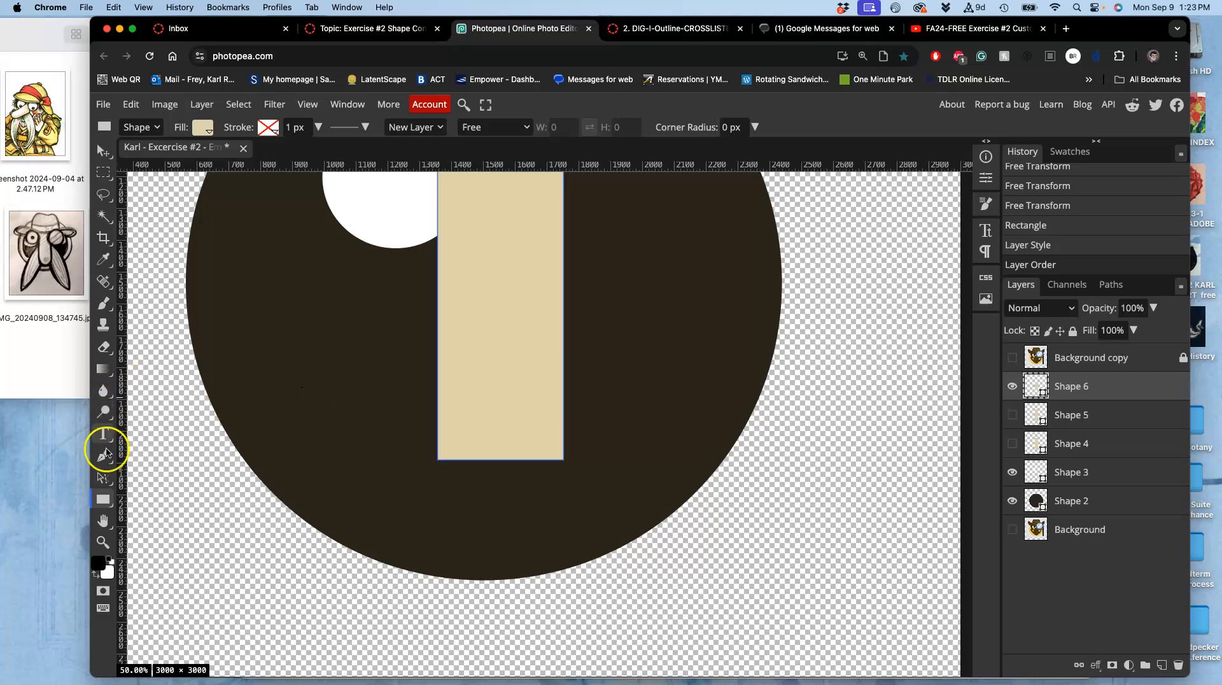
drag(107, 497, 133, 520)
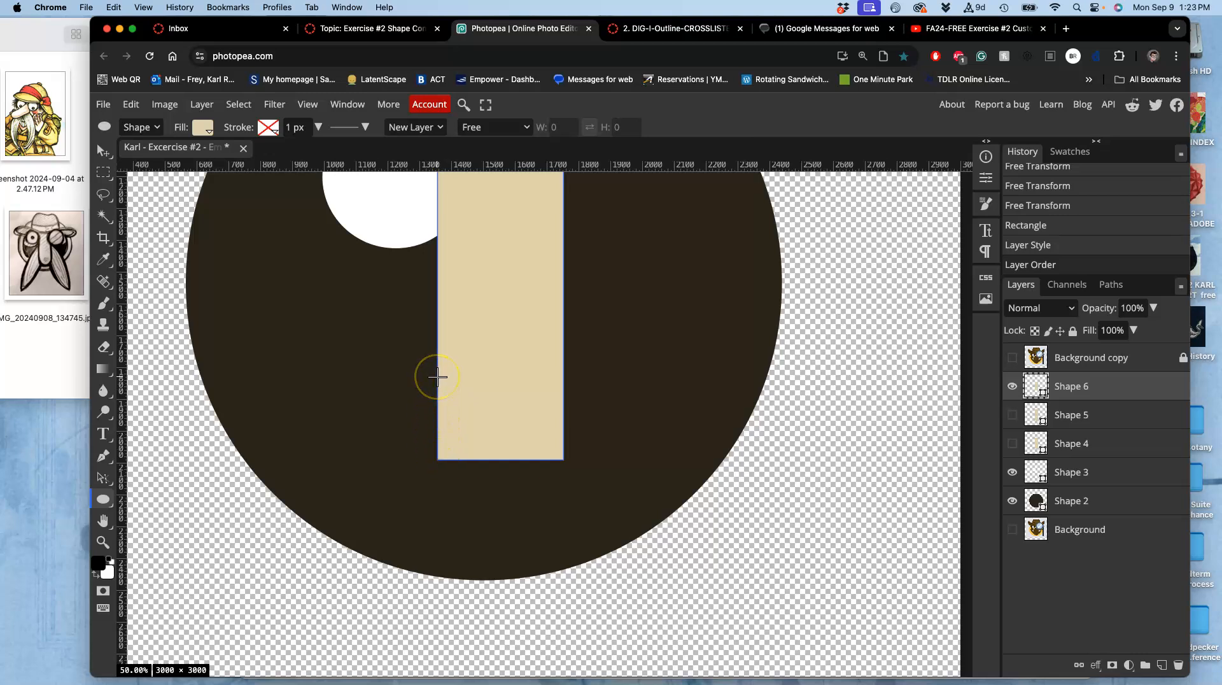
drag(438, 377, 564, 531)
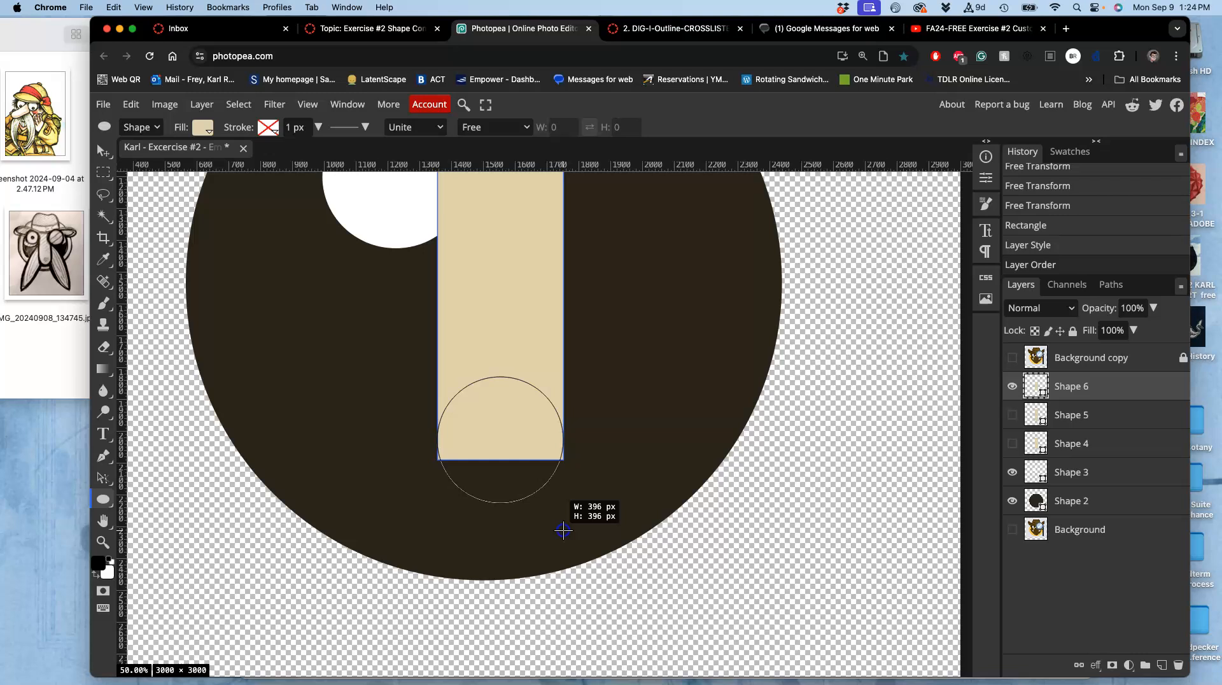
drag(563, 531, 563, 528)
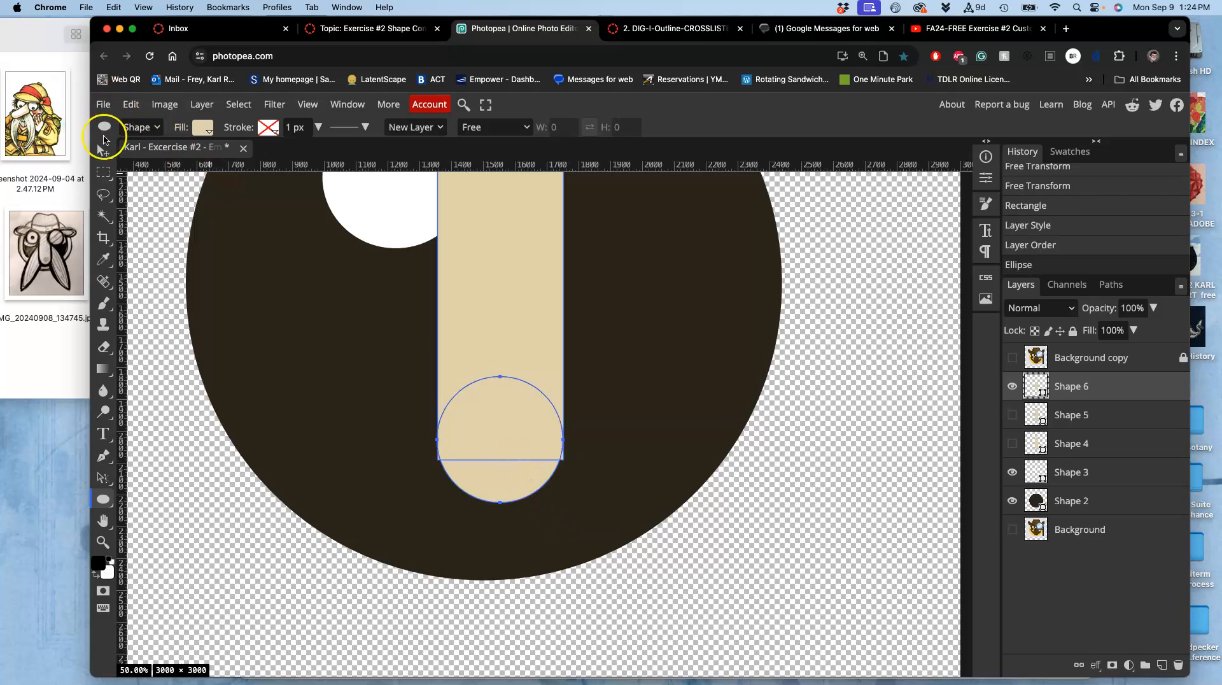
click(104, 151)
mouse_move(497, 411)
mouse_down()
mouse_move(498, 425)
mouse_move(498, 415)
mouse_up()
mouse_move(501, 478)
mouse_down()
mouse_move(500, 488)
mouse_move(501, 437)
mouse_move(500, 466)
mouse_up()
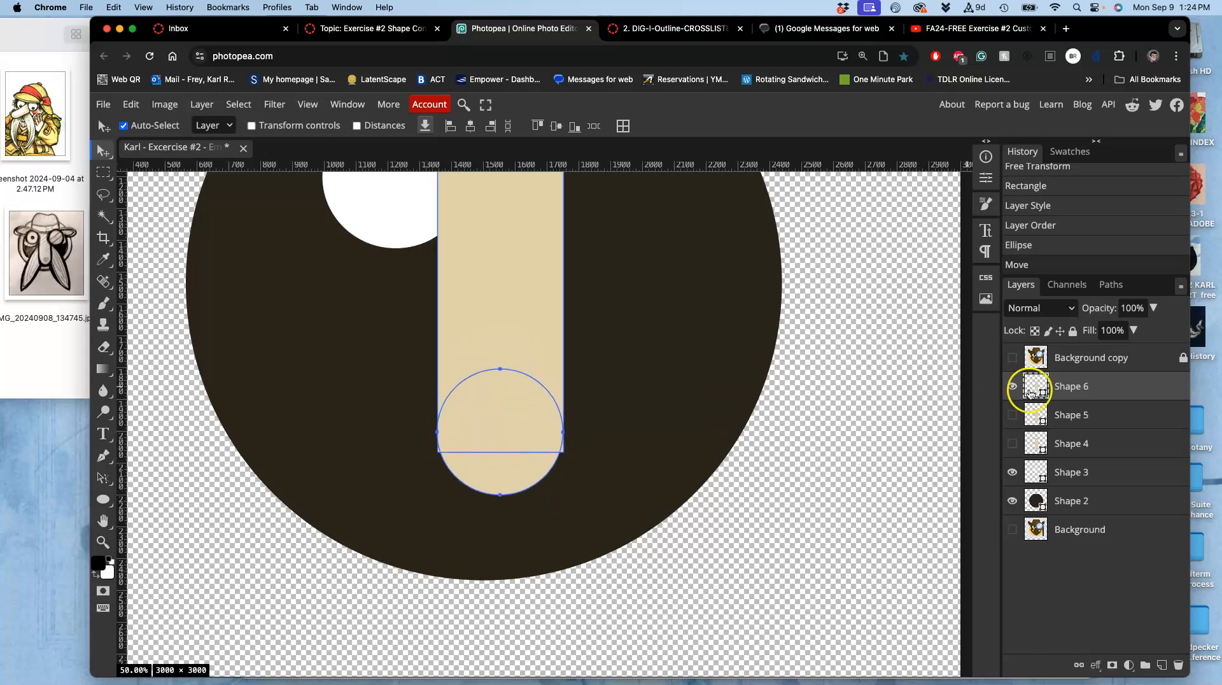
key(super+z)
key(super+z)
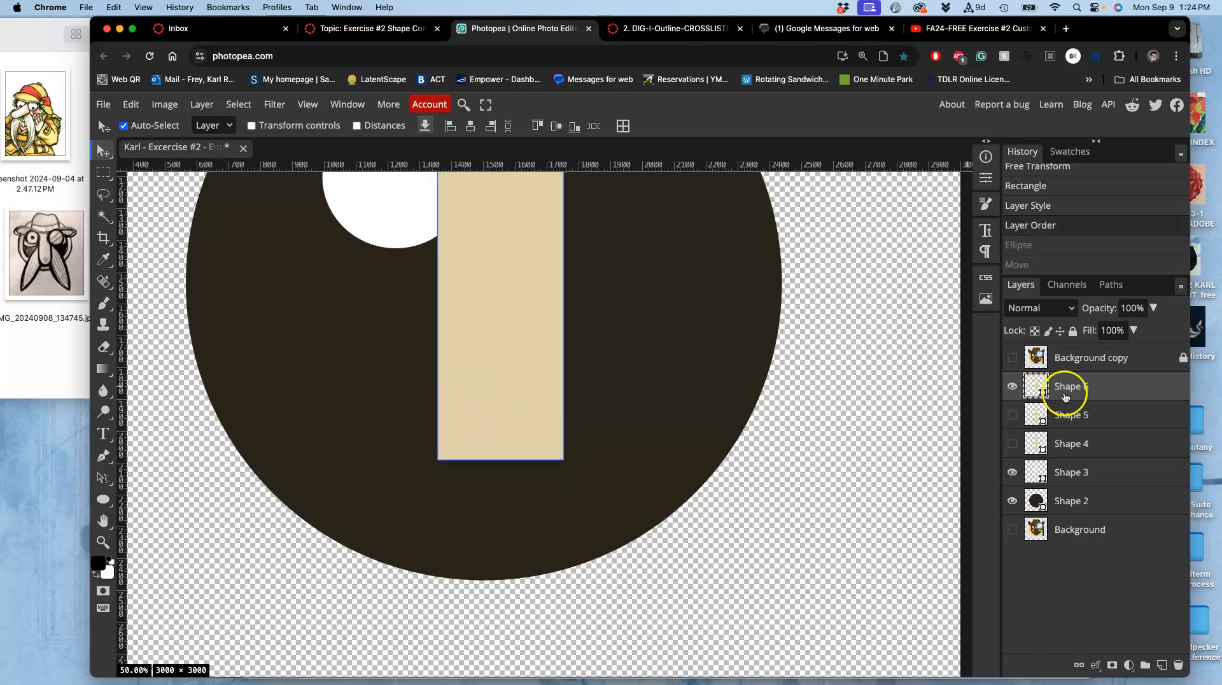
Draw a tan circle on a new layer and move it to cap the rectangle's bottom end.
click(103, 499)
drag(339, 372, 437, 491)
click(103, 151)
drag(395, 402, 495, 431)
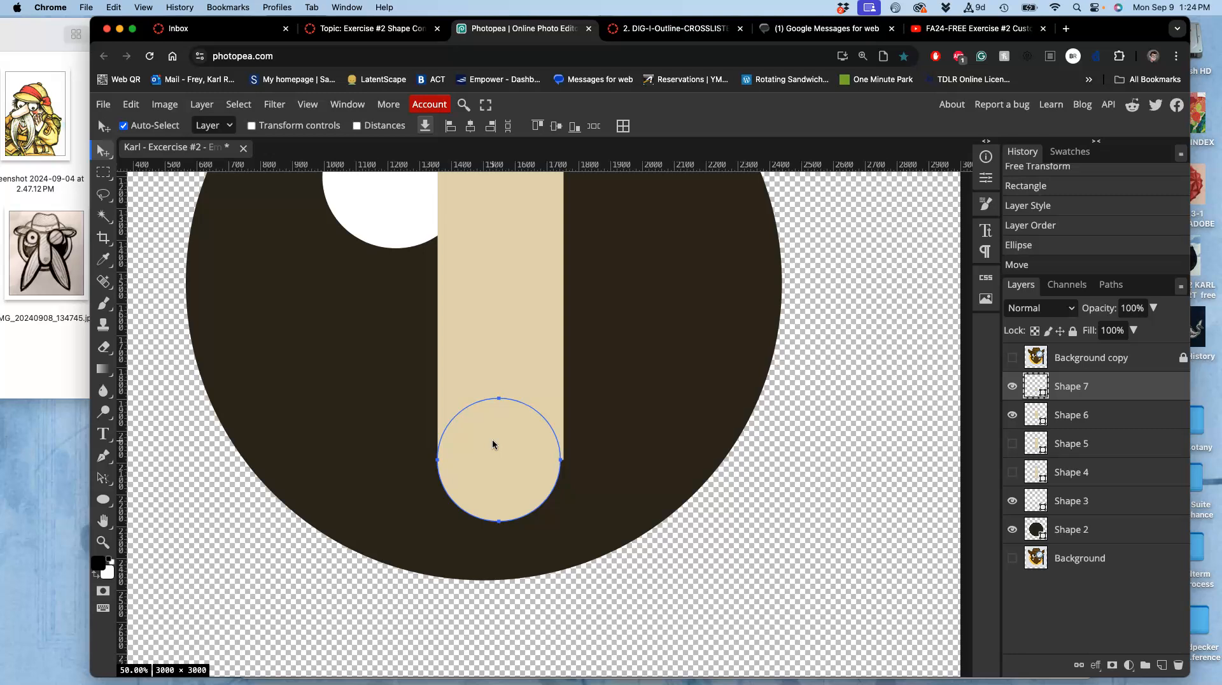
Scale the circle up to 102.45% with Free Transform so it matches the rectangle's width.
key(ctrl+alt+t)
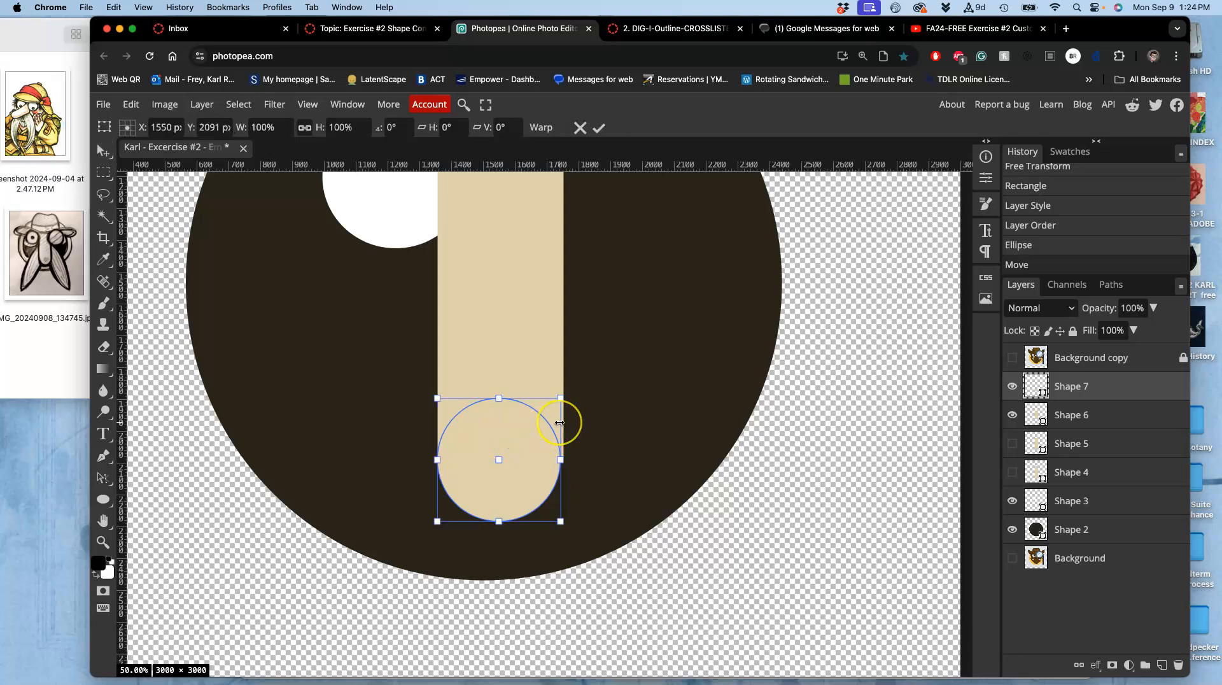
scroll(560, 423, up, 2)
drag(609, 335, 623, 326)
scroll(557, 396, down, 1)
scroll(557, 396, left, 1)
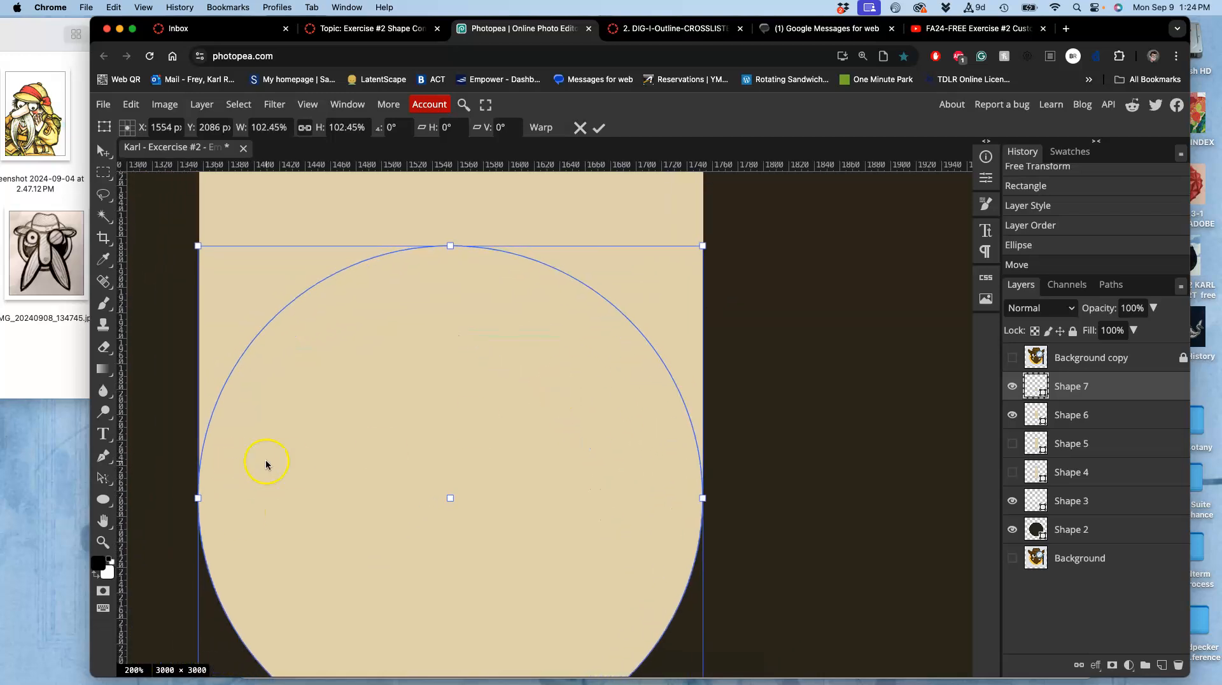
double_click(477, 384)
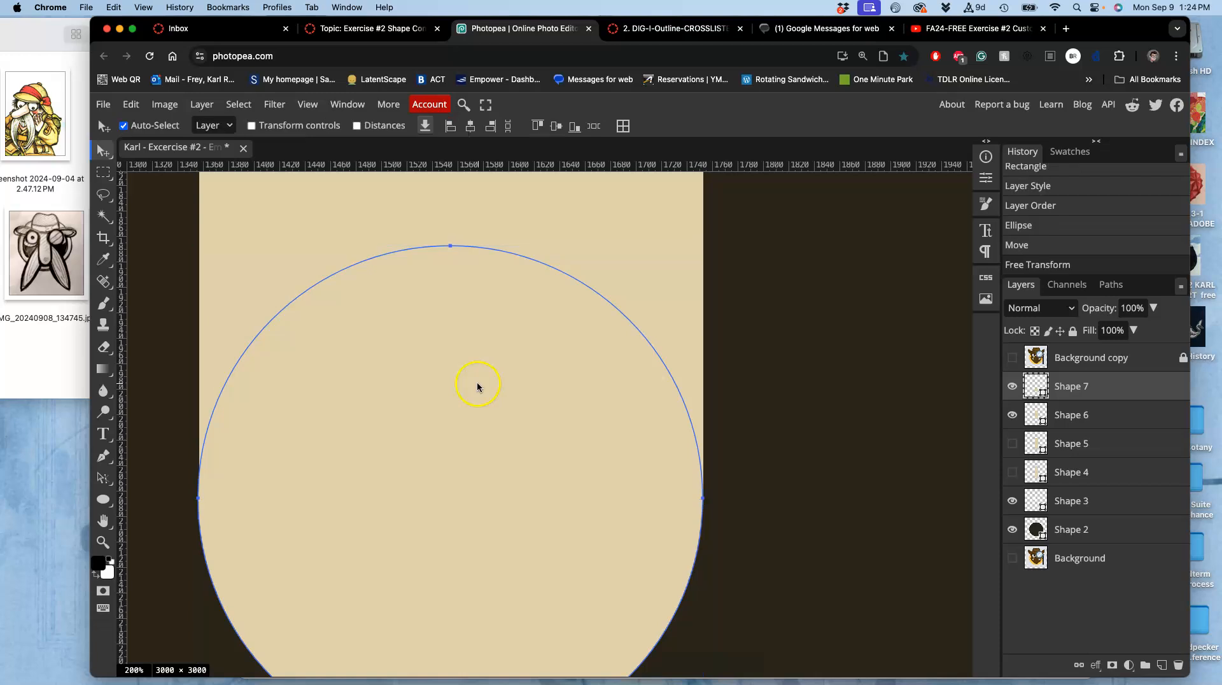
Reselect the circle layer and nudge it slightly right to align with the rectangle.
click(1066, 365)
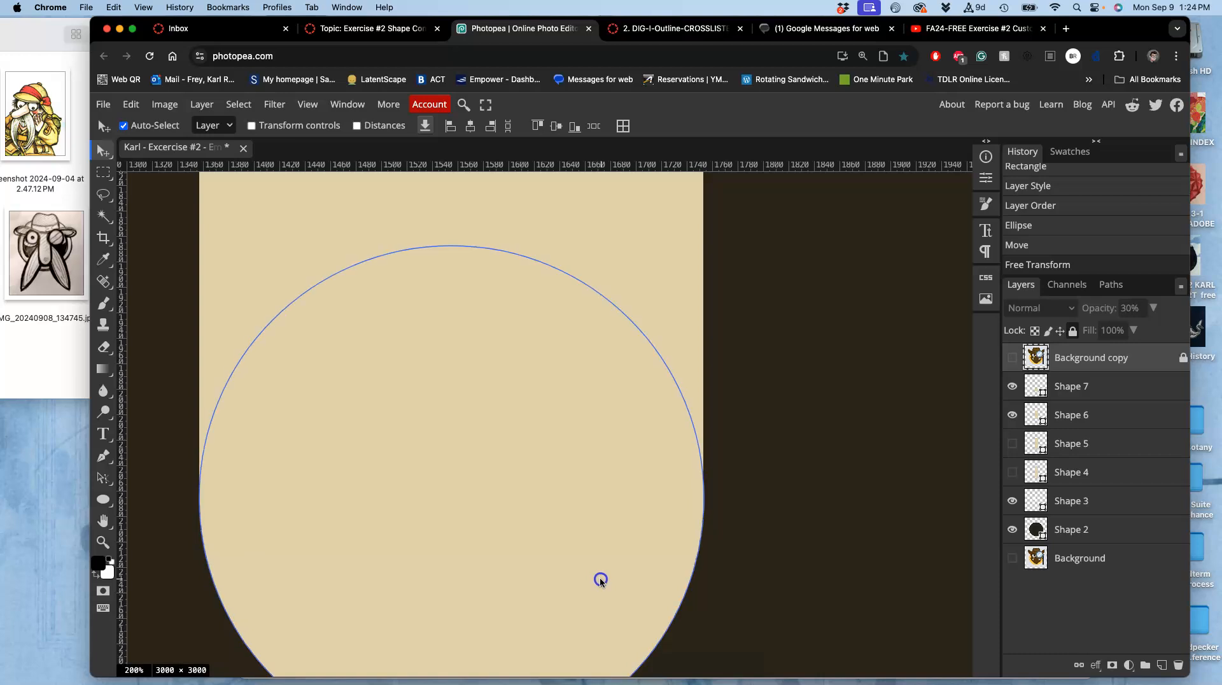
drag(600, 579, 599, 579)
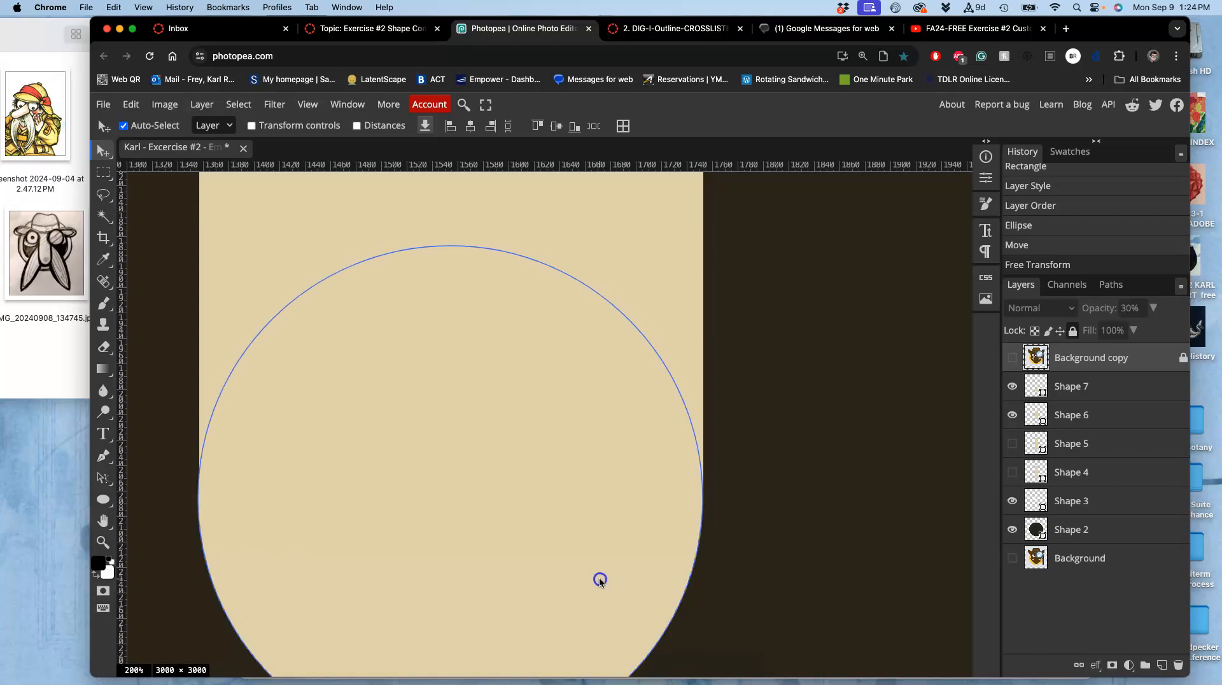
click(731, 551)
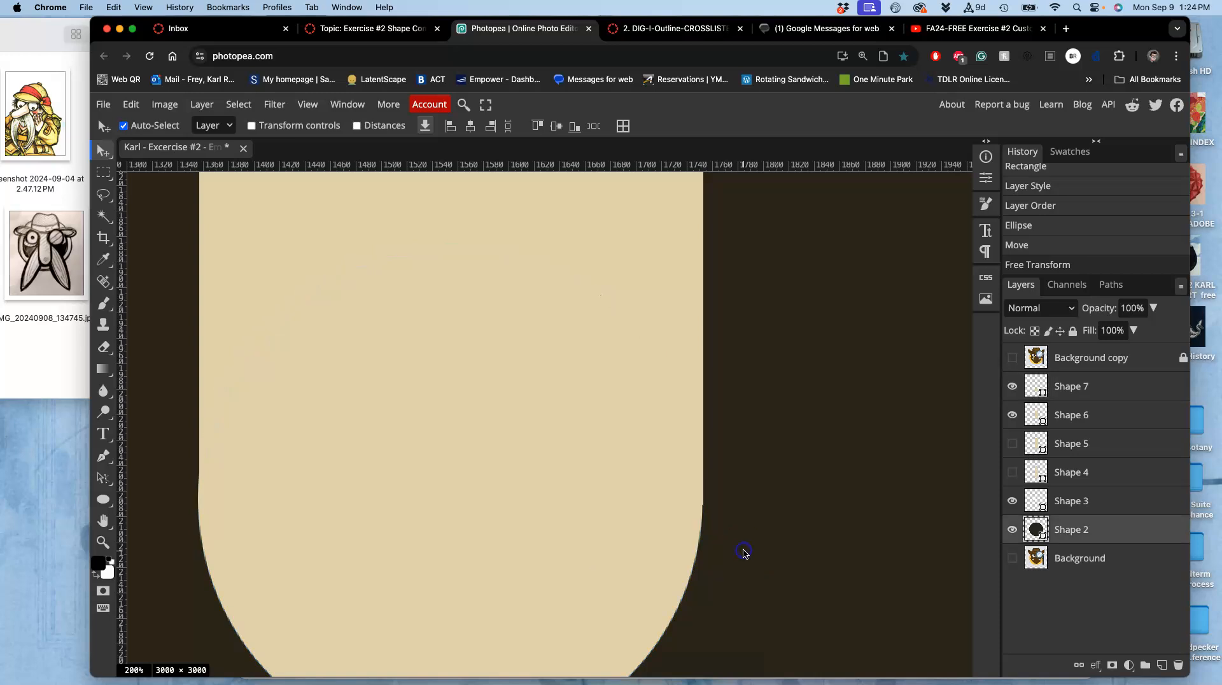
click(646, 572)
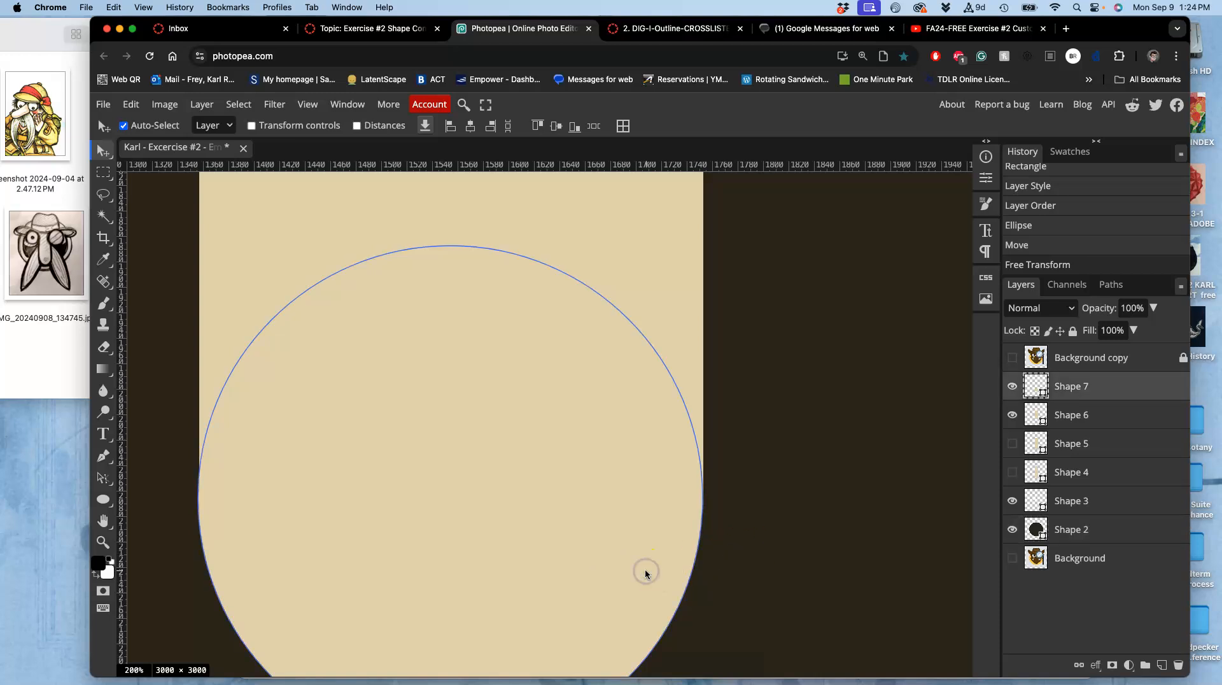
key(super+equal)
key(super+equal)
key(Right)
key(super+0)
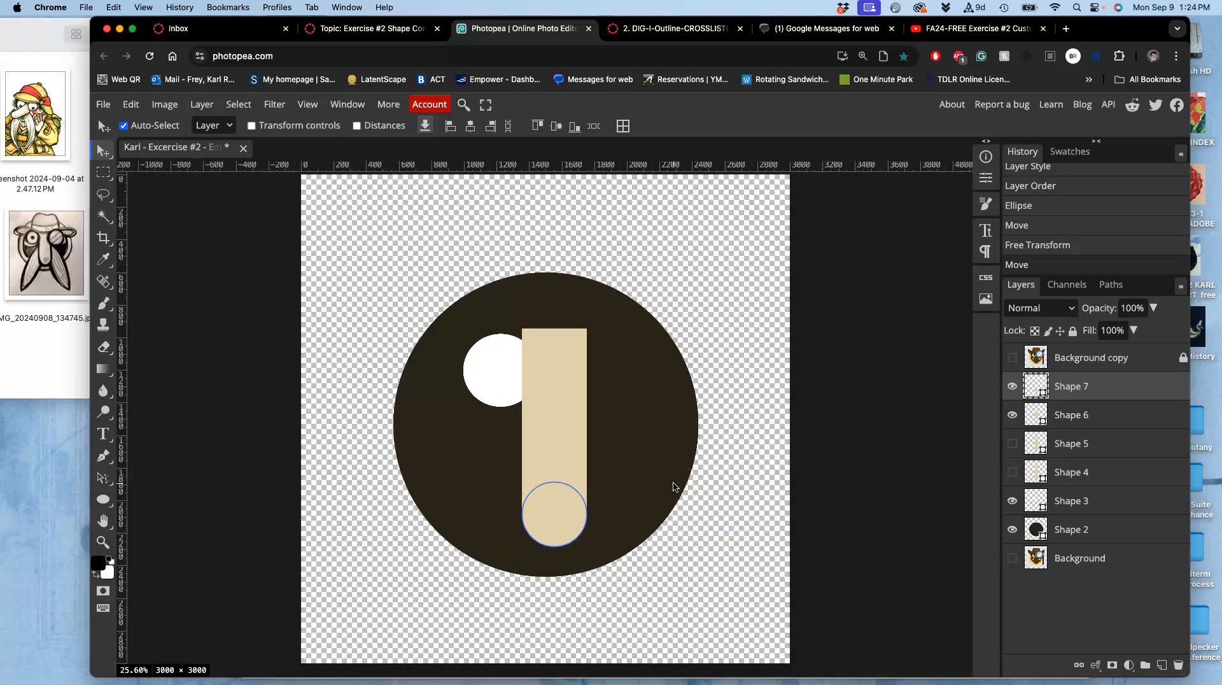
Show the reference image layer over the shapes.
click(1012, 387)
click(1011, 387)
click(1012, 359)
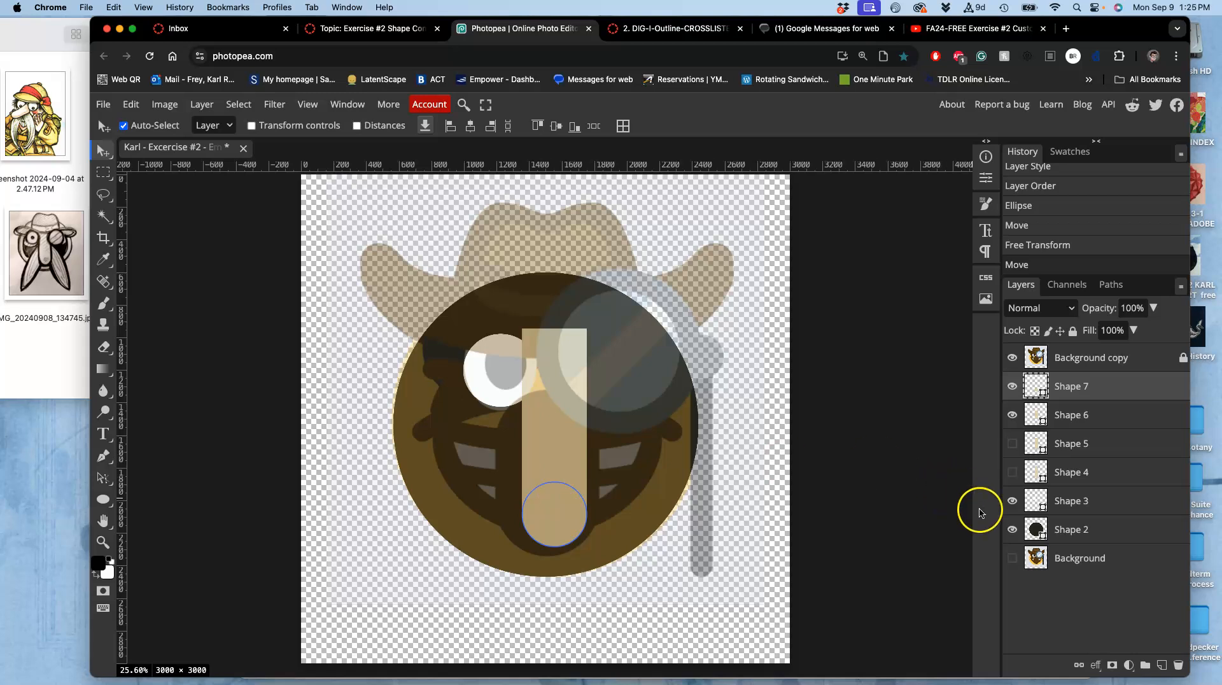
Place the hand-drawn sketch image IMG_20240908_134745 into the document, scaled to fill the canvas height.
click(52, 256)
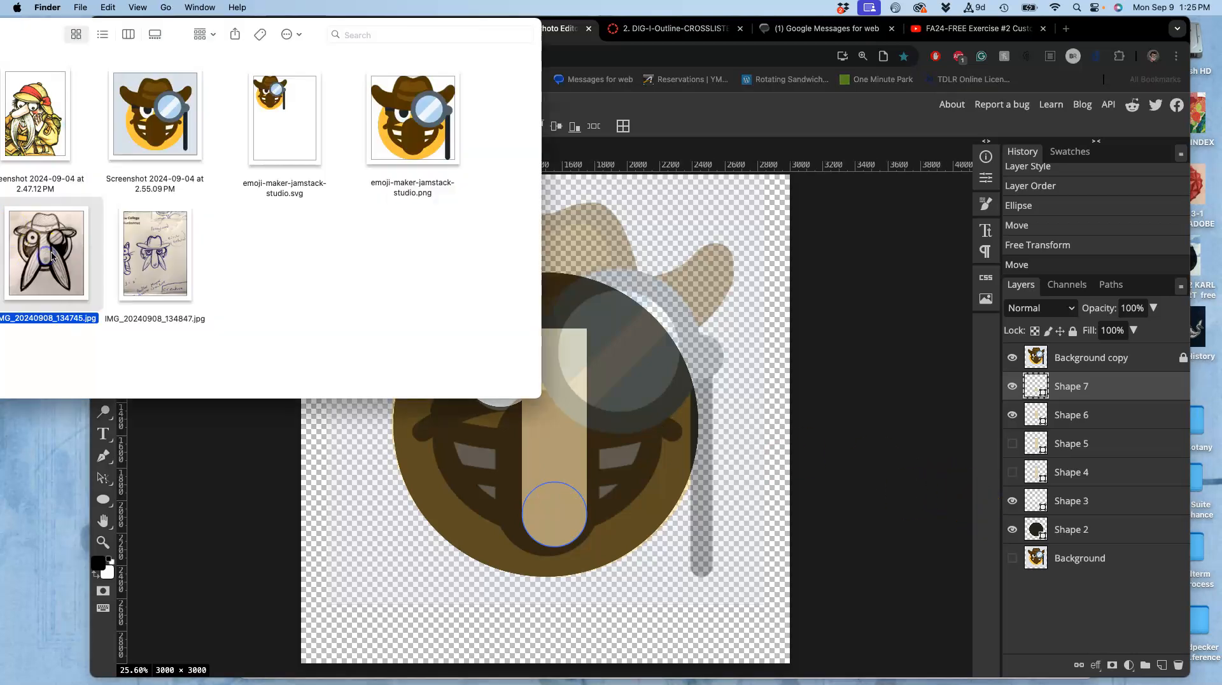
key(space)
click(389, 463)
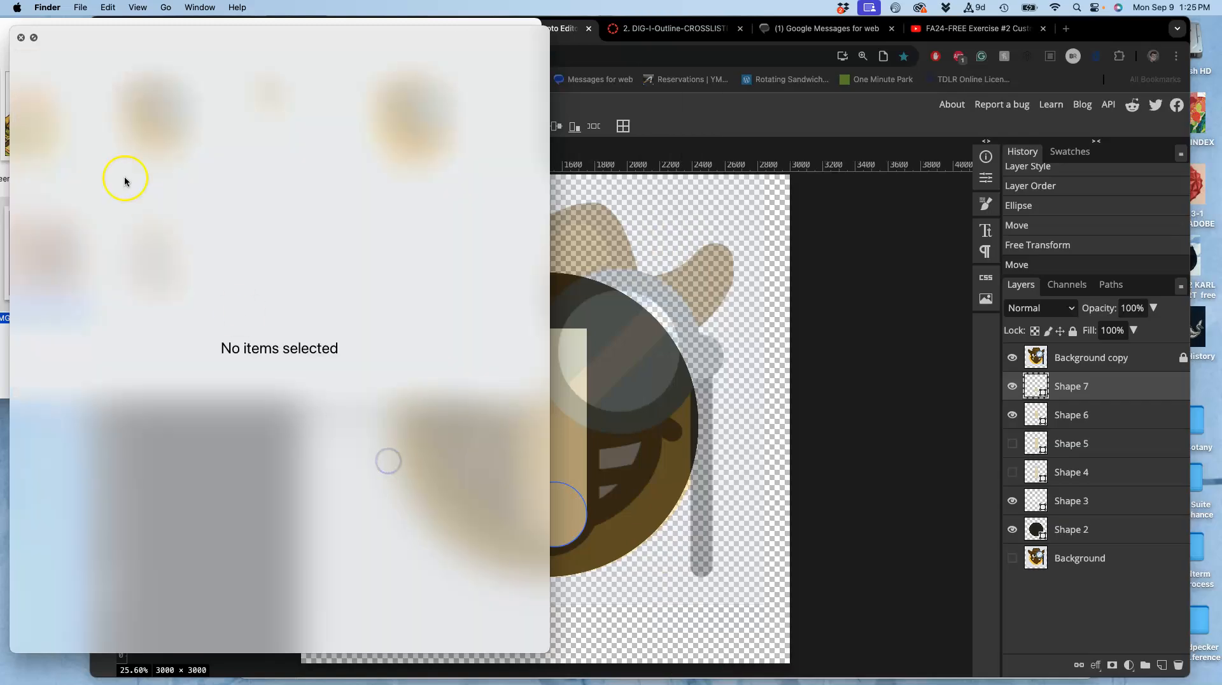
click(21, 38)
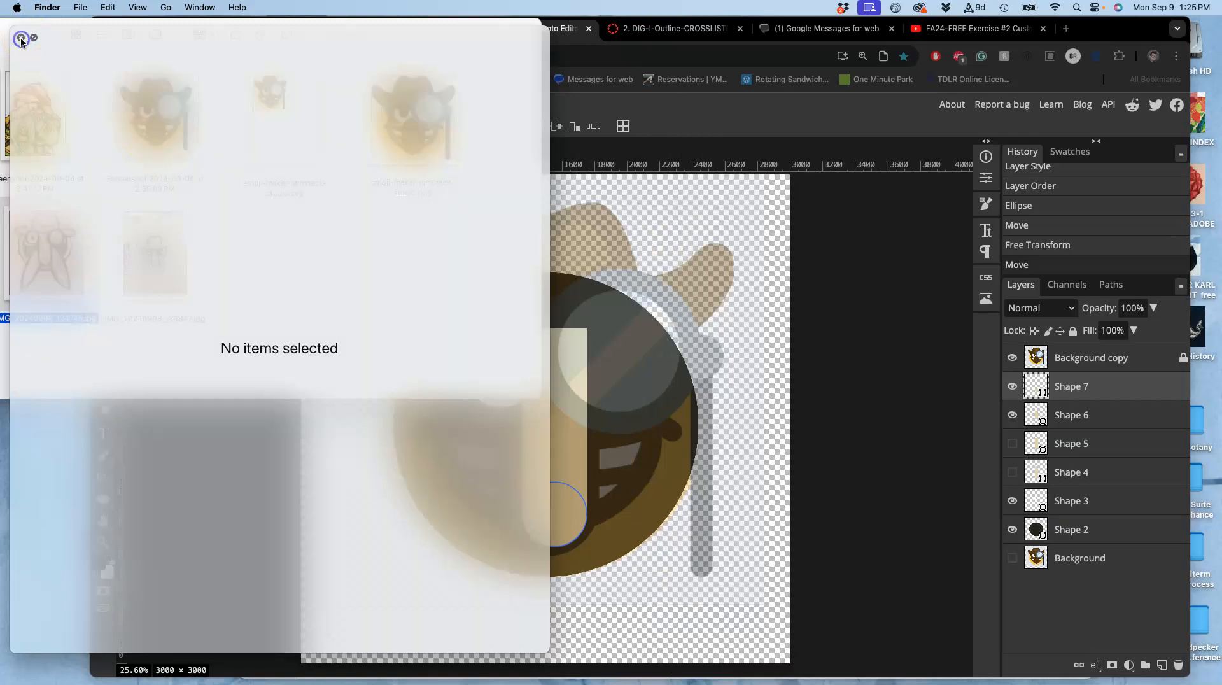
drag(51, 256, 433, 493)
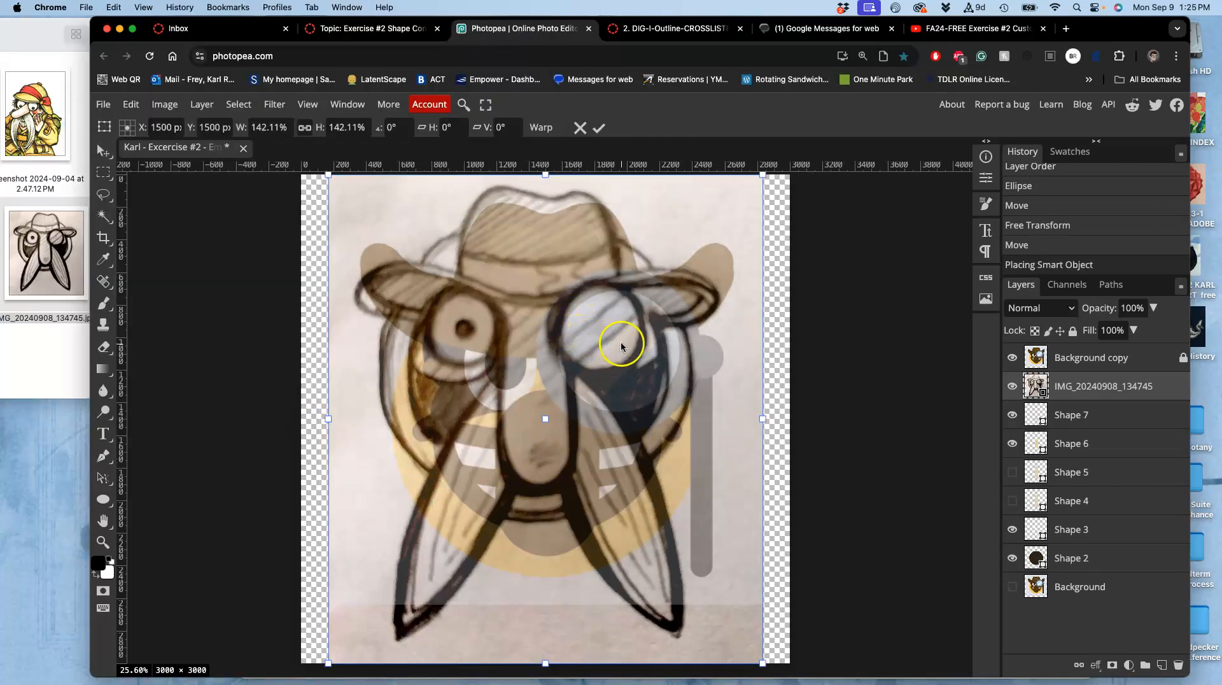
key(Return)
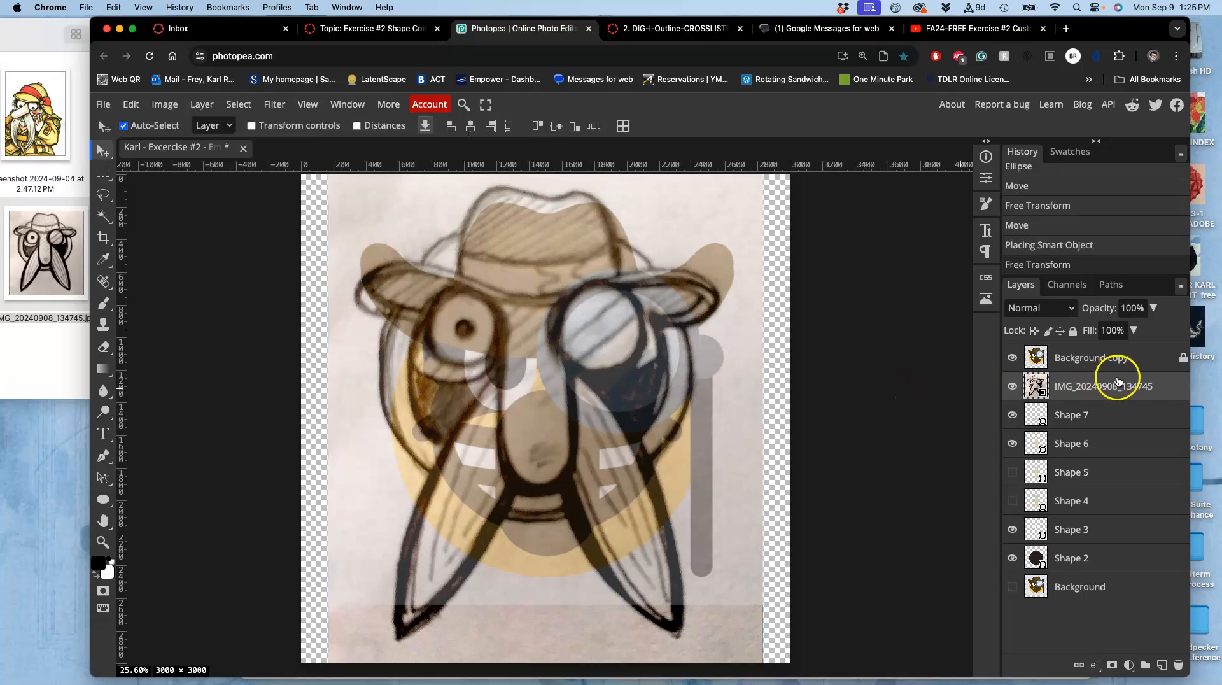
Duplicate the sketch layer and move the original down beneath the shape layers.
key(super+j)
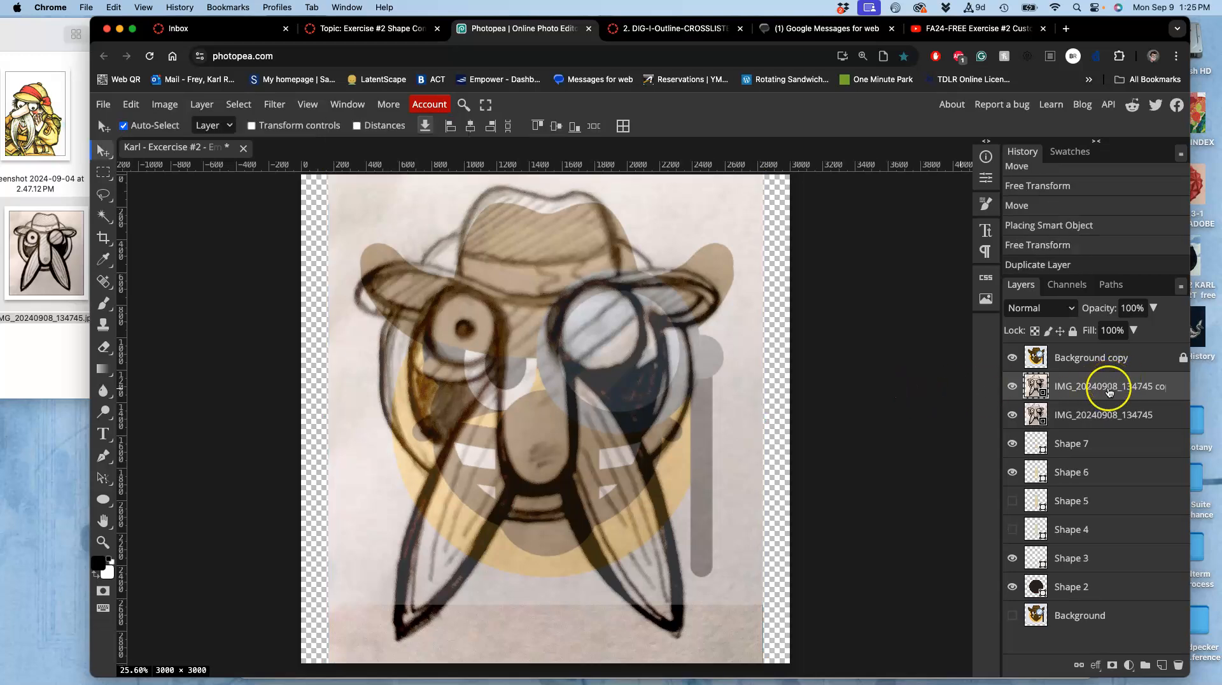
drag(1086, 415, 1091, 595)
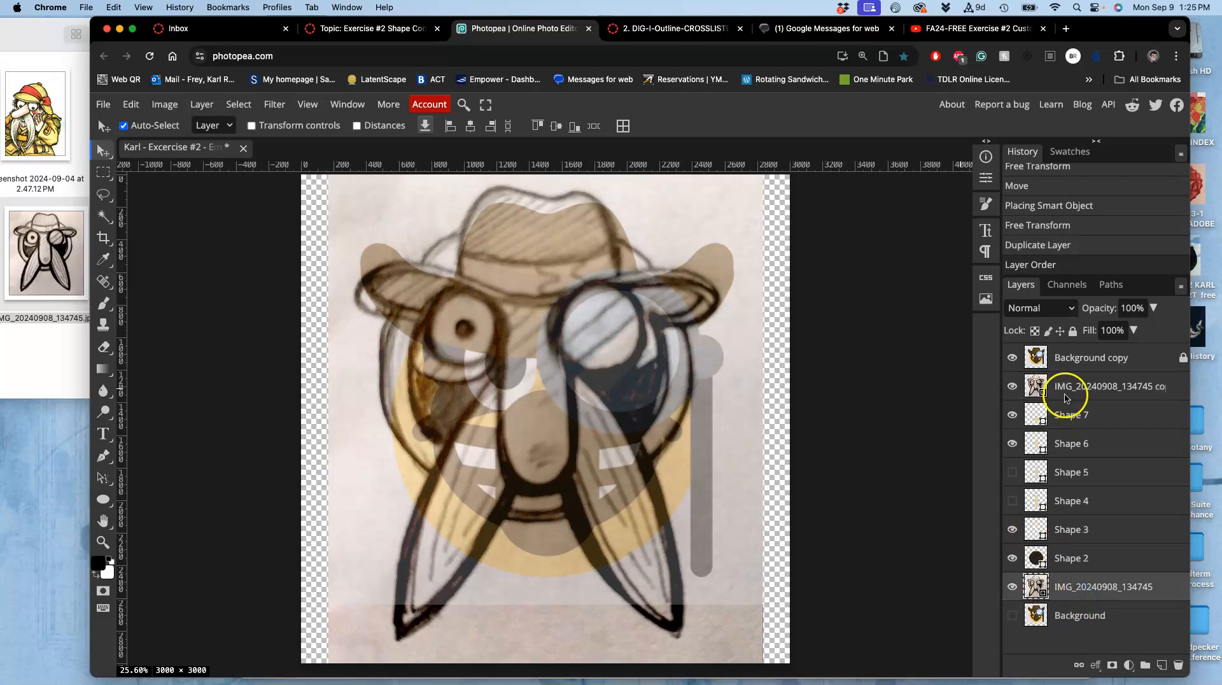
Hide the reference image layer and set the top sketch copy to 32% opacity, locking it.
click(1012, 359)
click(1061, 387)
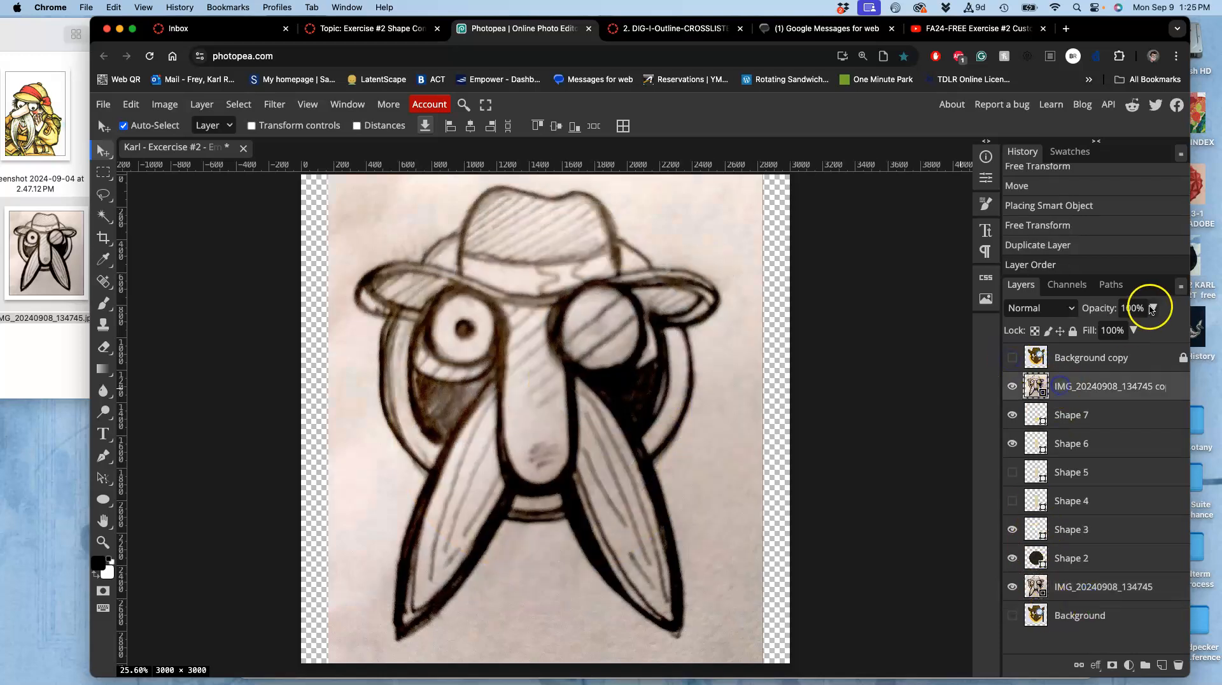
click(1154, 308)
click(1104, 330)
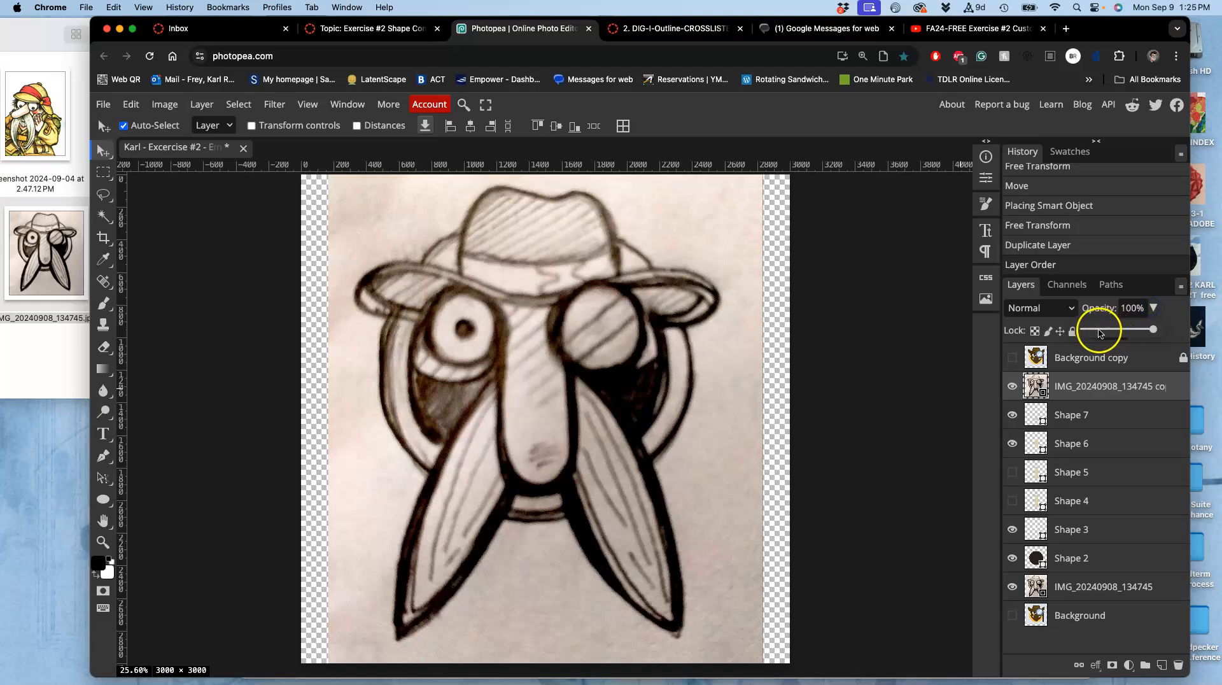
drag(1103, 331, 1107, 331)
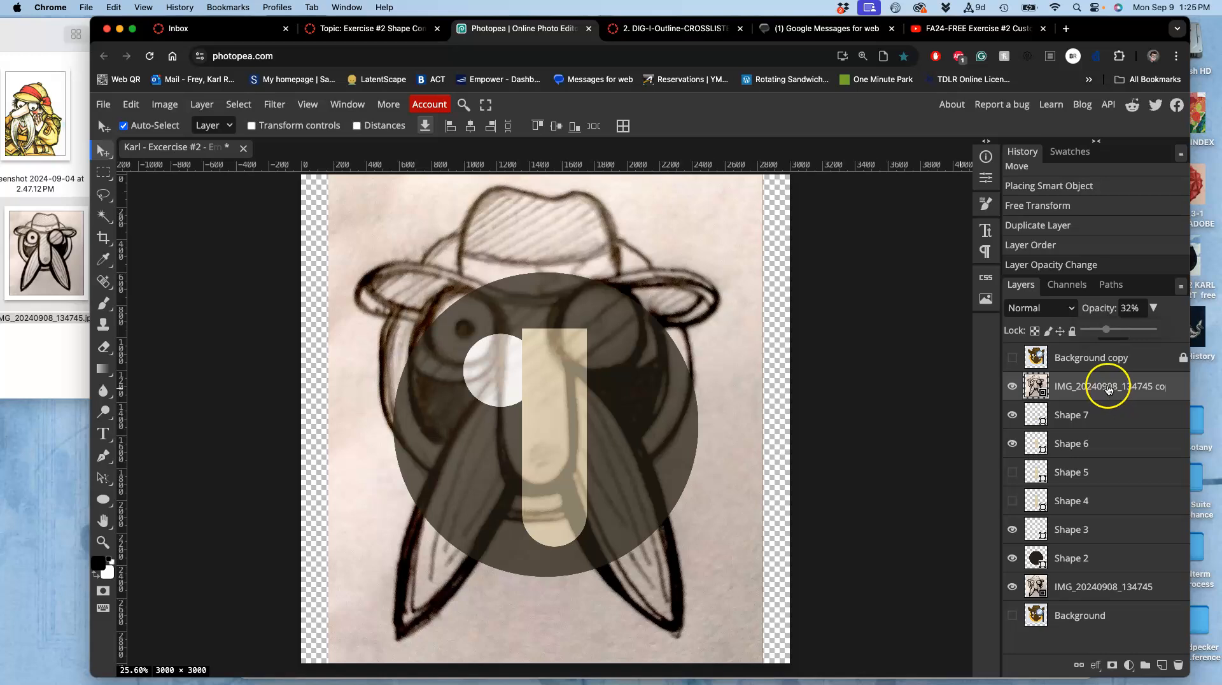
click(1073, 331)
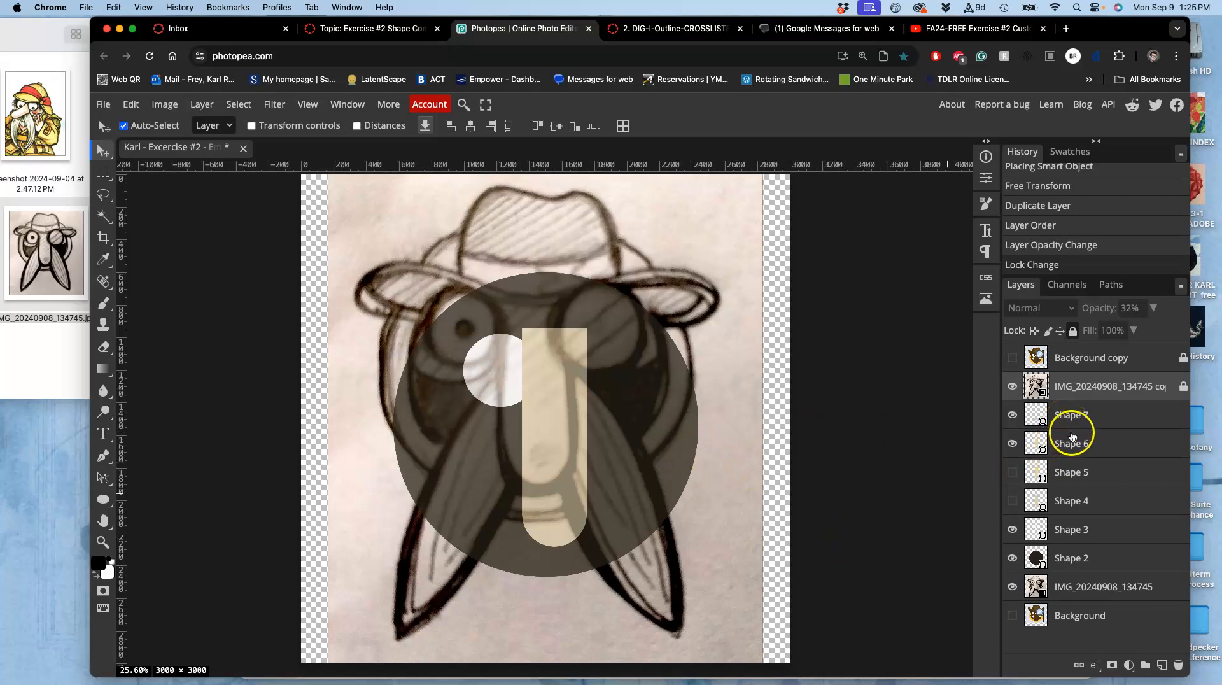
Delete the hidden Shape 5 and Shape 4 layers.
click(1060, 475)
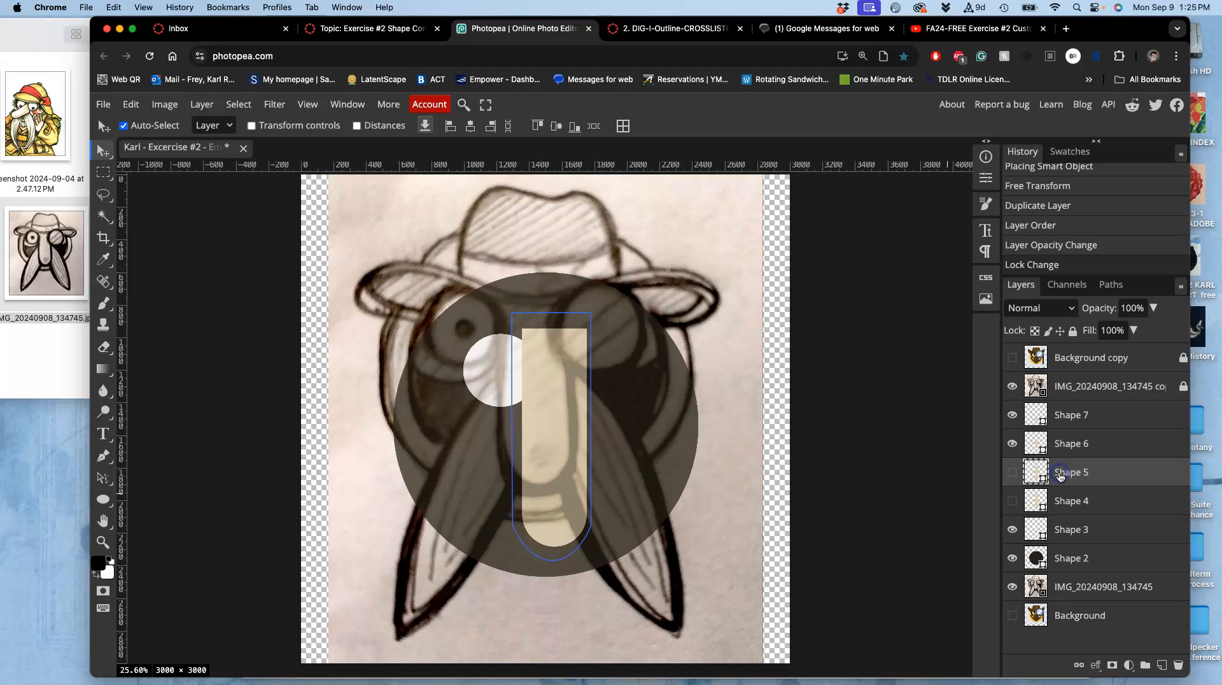
key(Delete)
key(Delete)
key(ctrl+z)
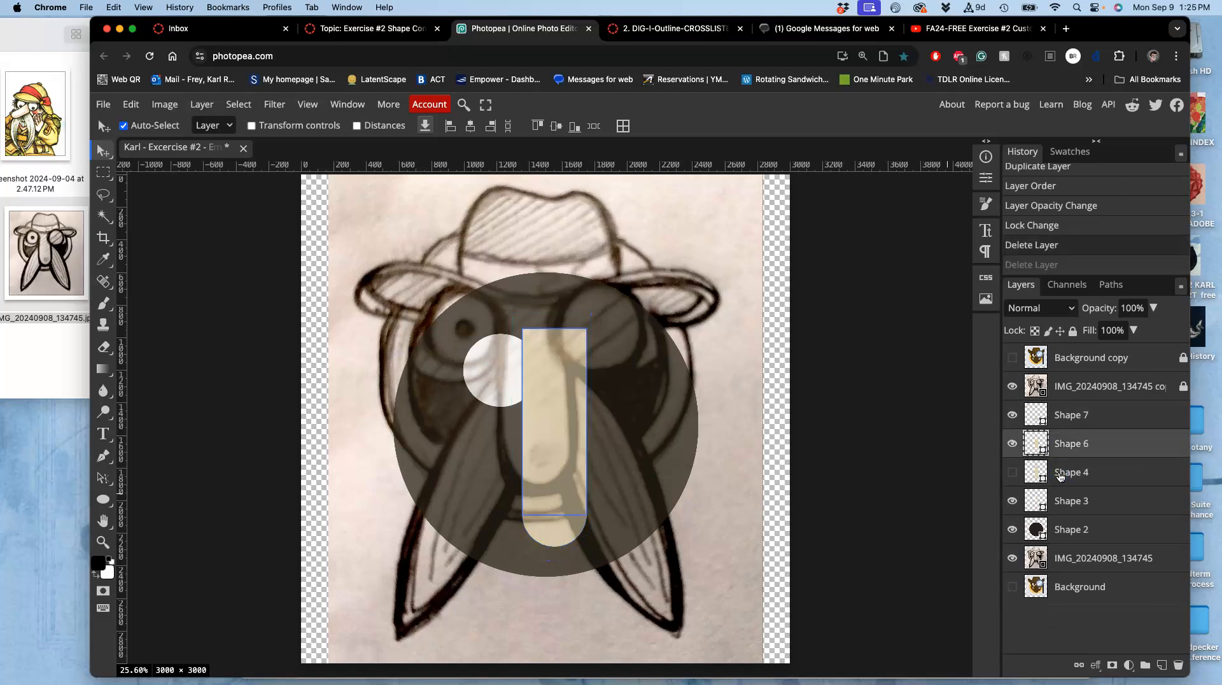
click(1061, 475)
key(Delete)
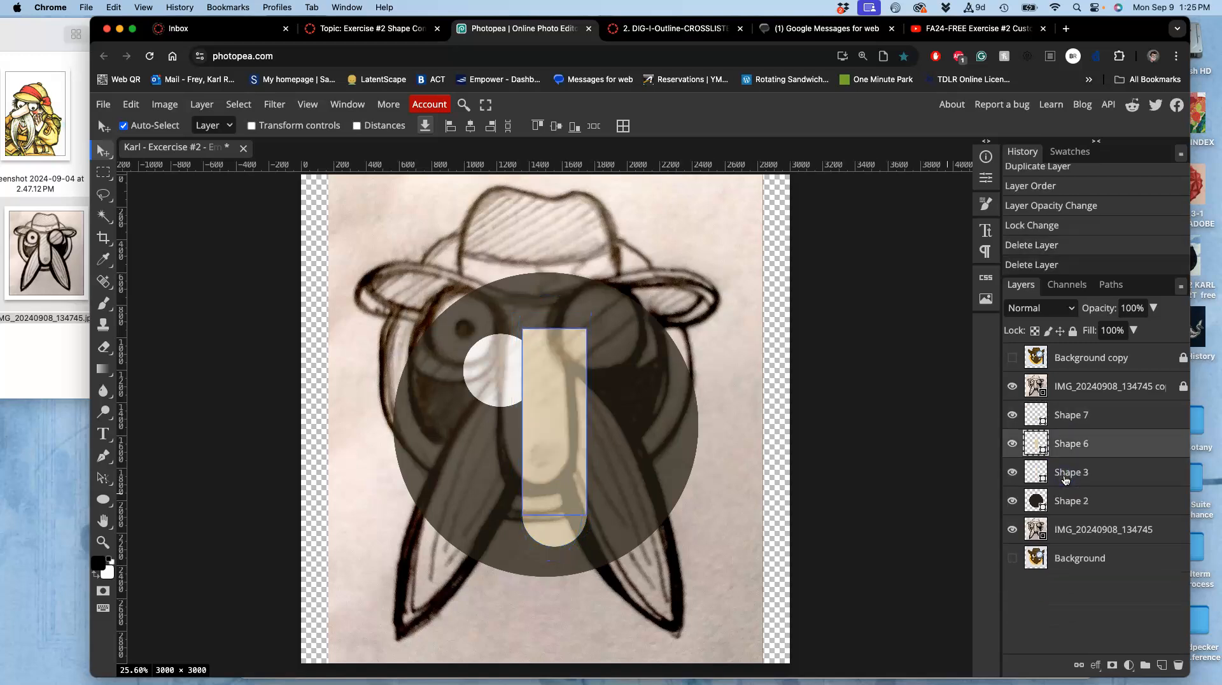
Select all the face shape layers together and move them up to line up with the sketch.
click(1067, 423)
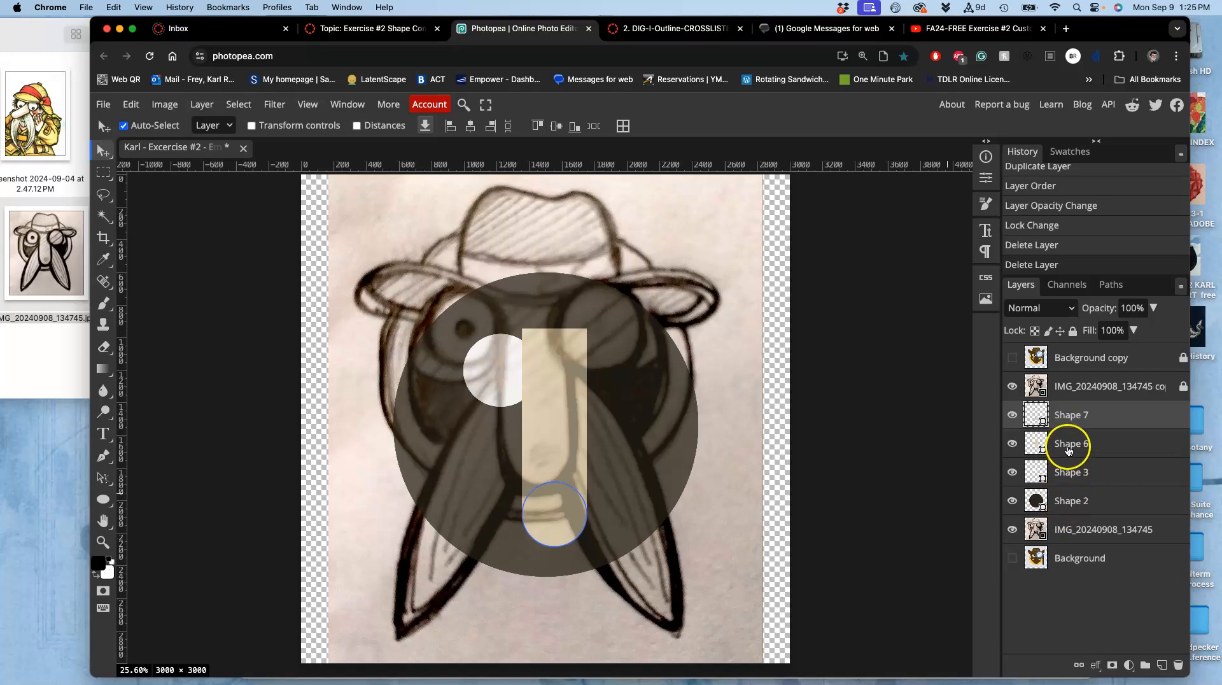
shift+click(1070, 510)
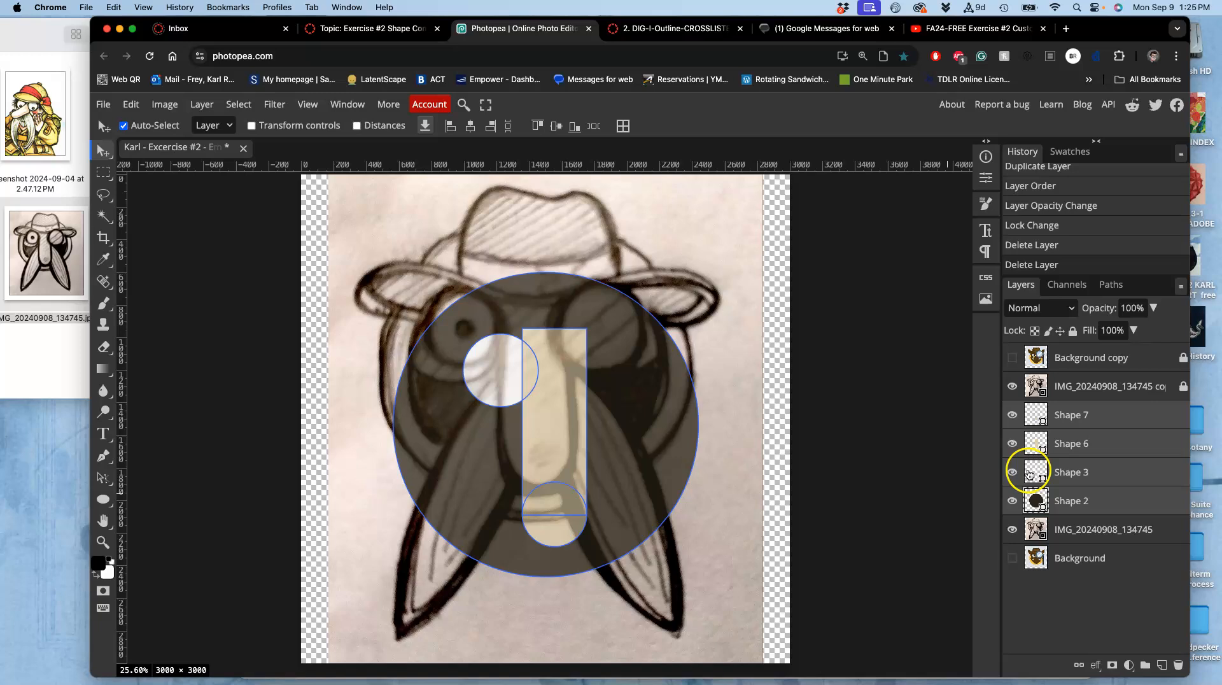
drag(484, 327, 483, 268)
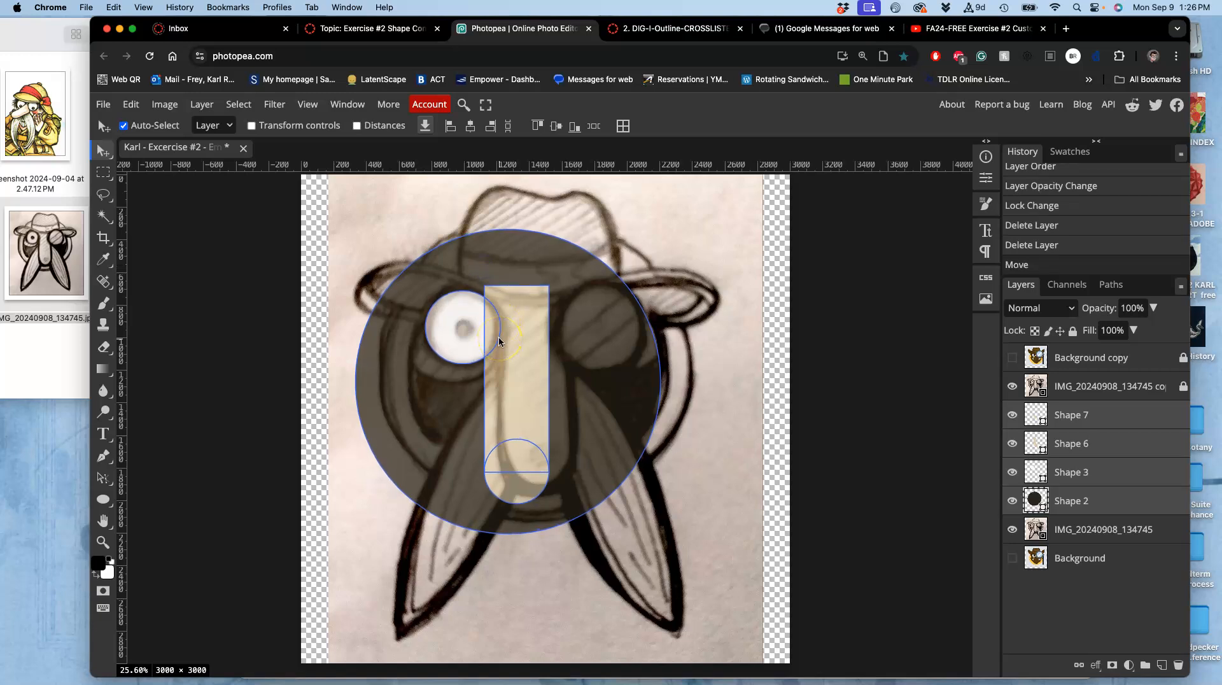
Nudge the large head circle slightly right and recolor it teal (#84acad).
click(1111, 502)
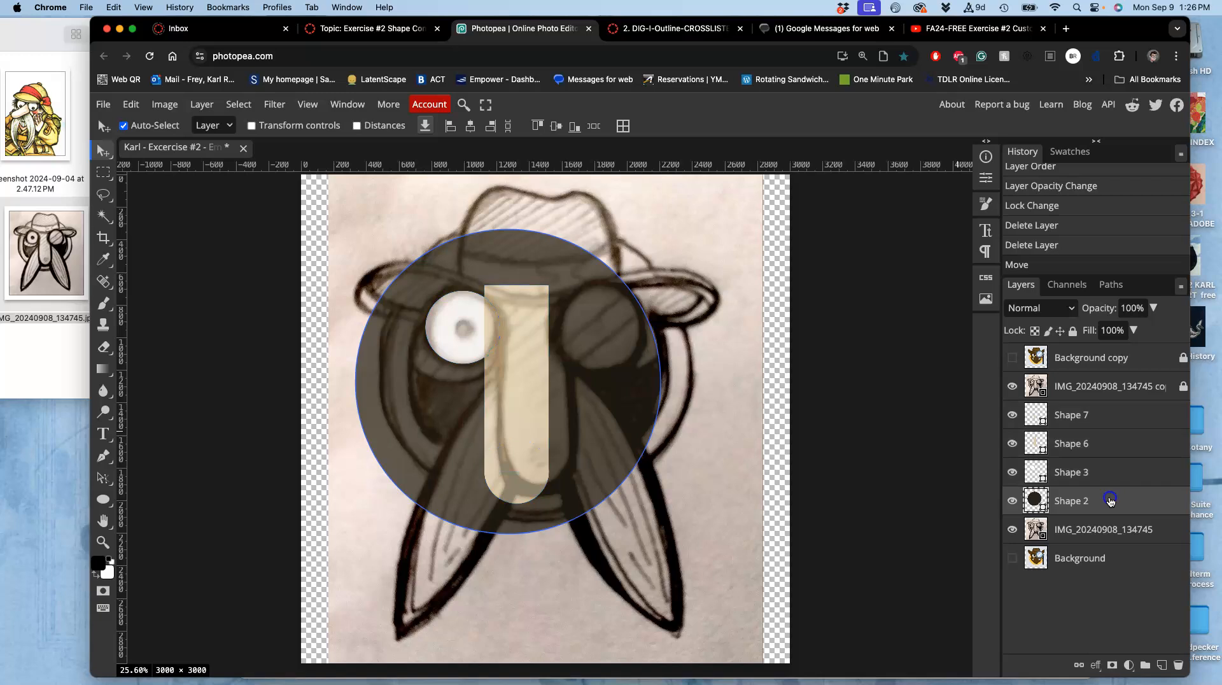
drag(622, 403, 650, 395)
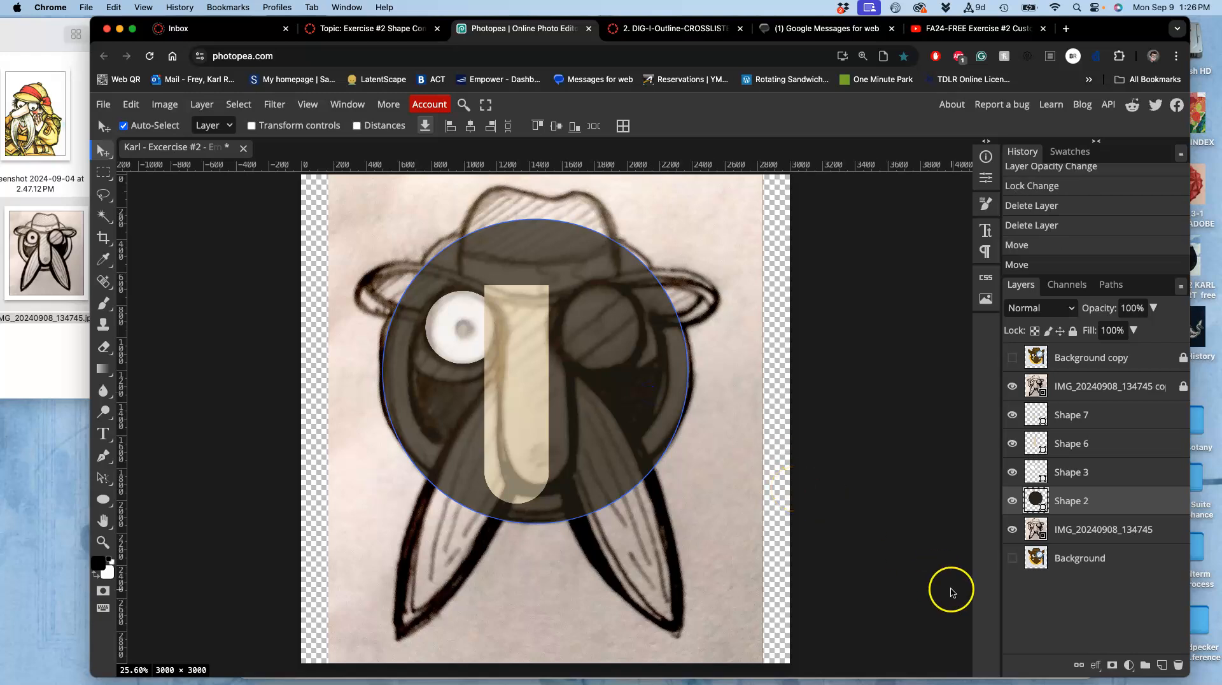
double_click(1035, 500)
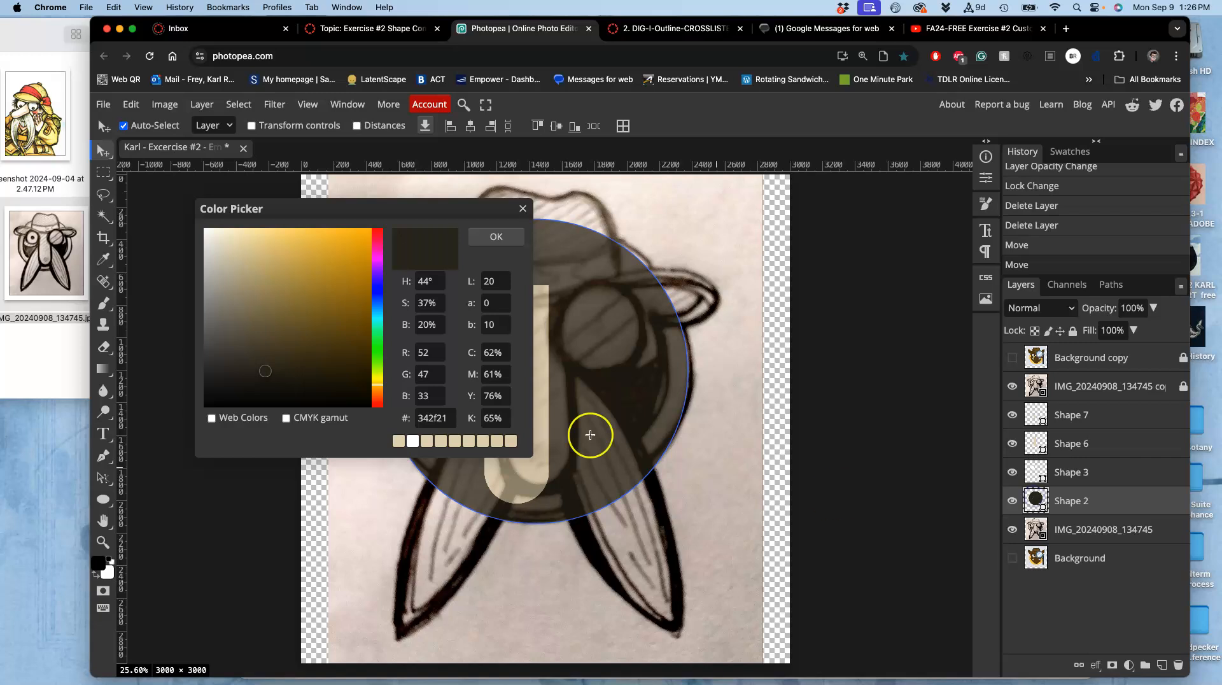
click(378, 317)
click(243, 284)
click(497, 238)
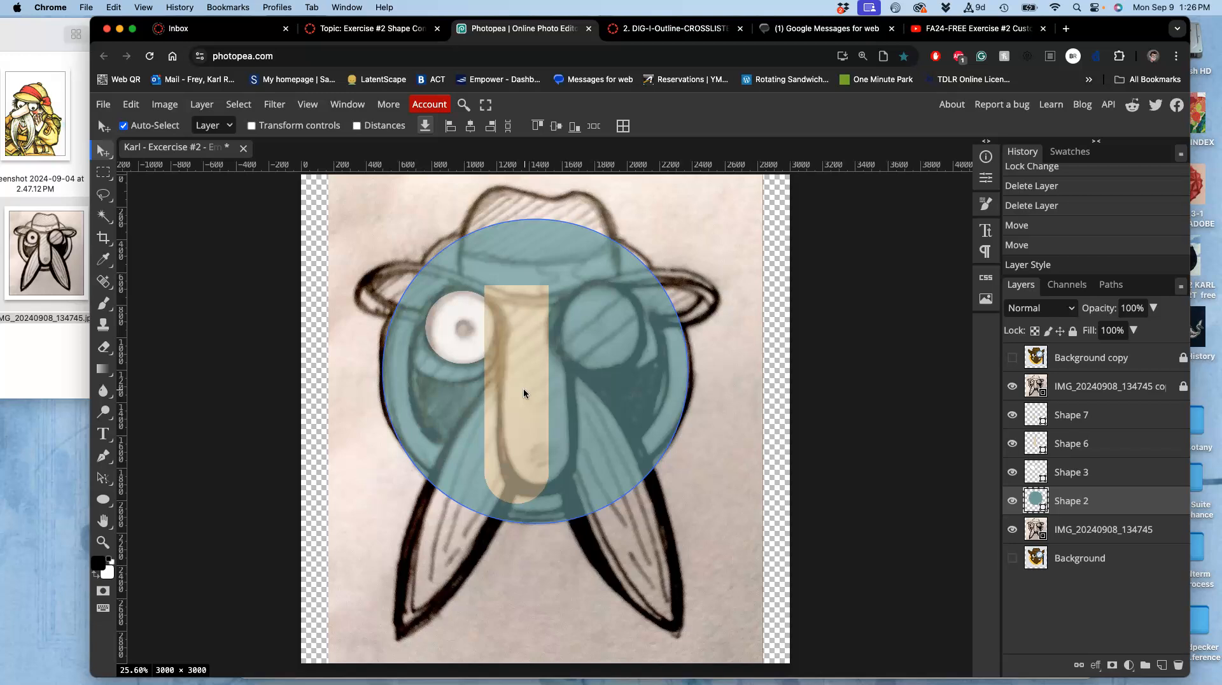
Duplicate the head circle and recolor the copy dark brown #2f2c25.
key(super+j)
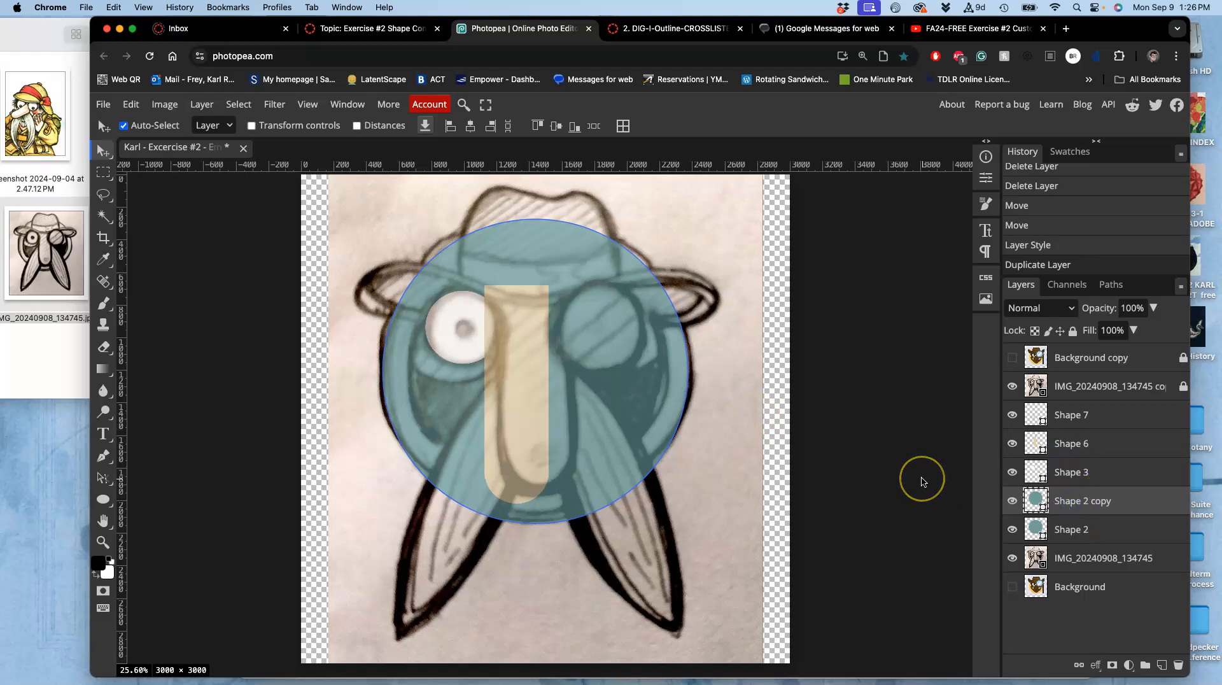
key(super+t)
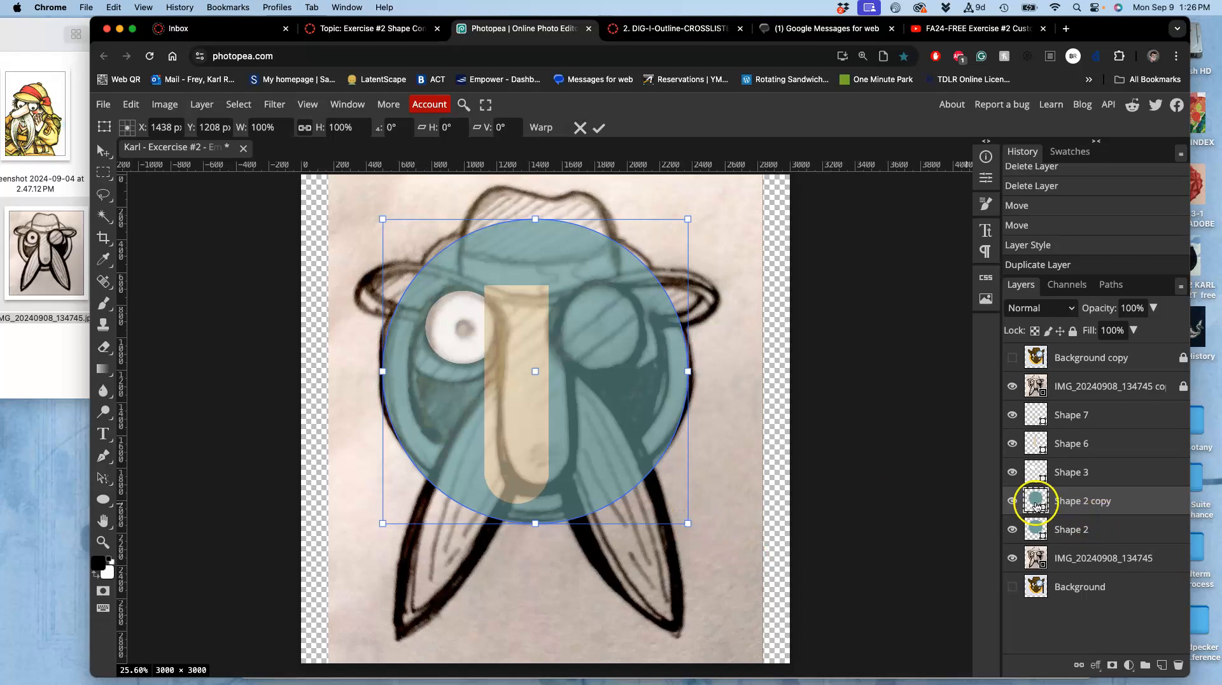
double_click(1034, 501)
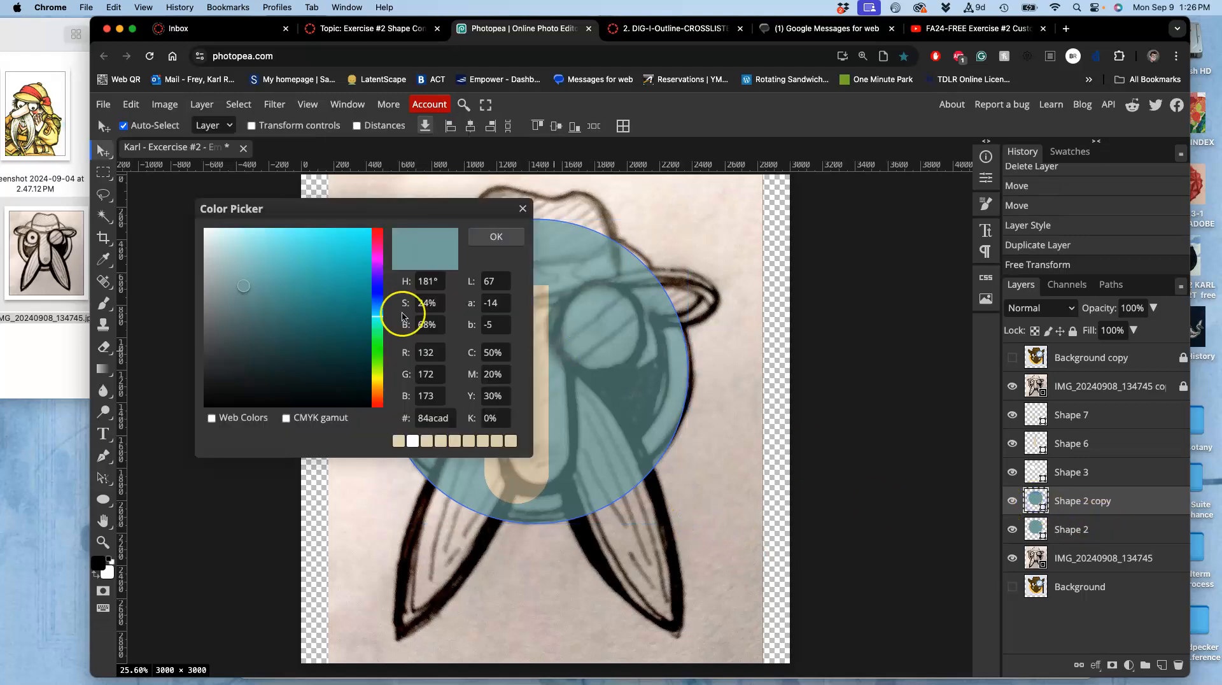
click(238, 375)
click(377, 385)
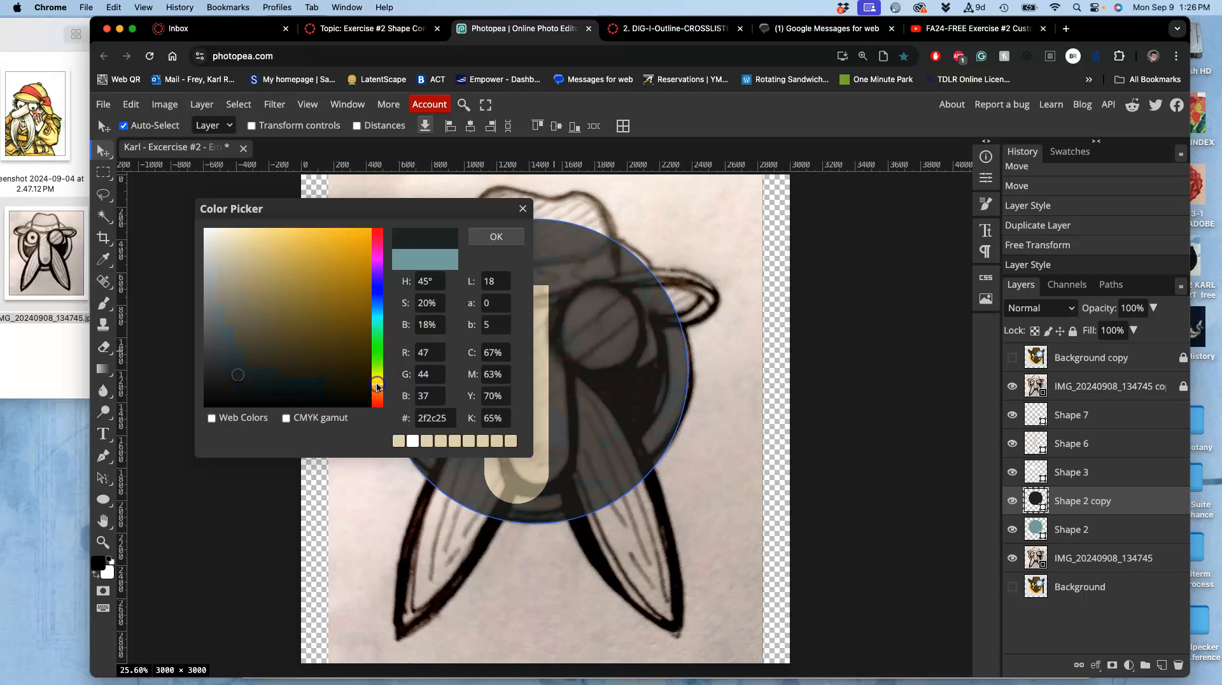
click(493, 236)
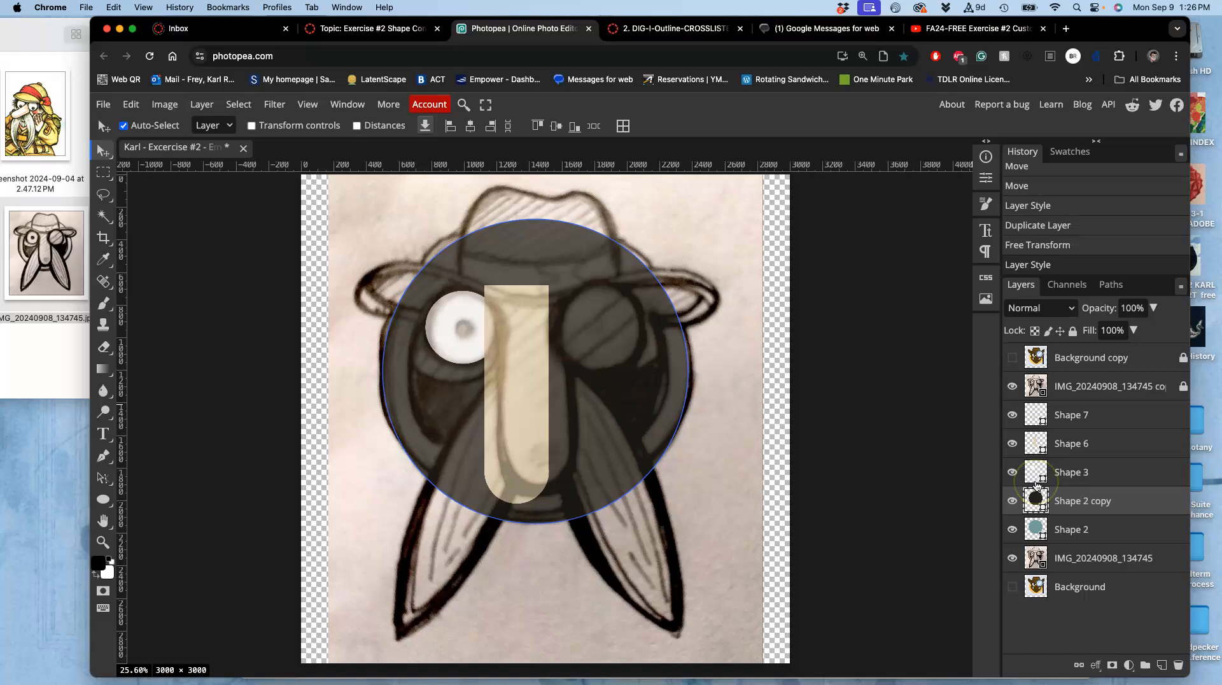
Scale the dark circle copy down to 85.38% around its centre, leaving a teal rim.
key(alt+super+t)
drag(690, 524, 665, 501)
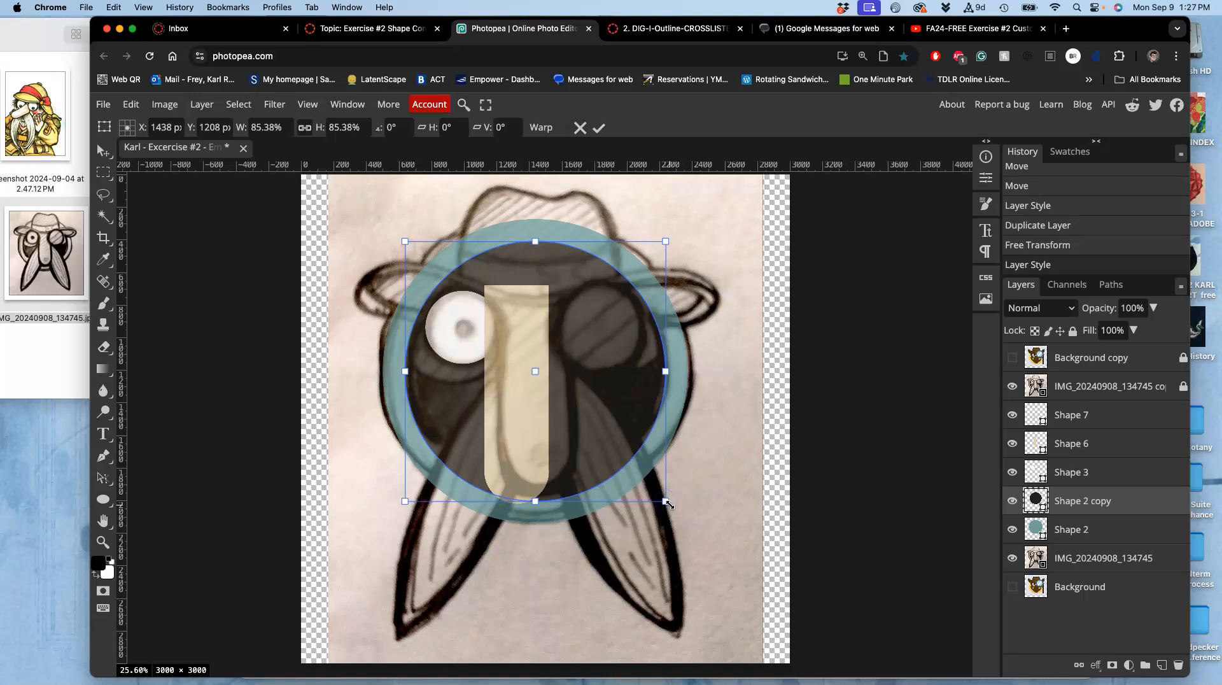
key(Return)
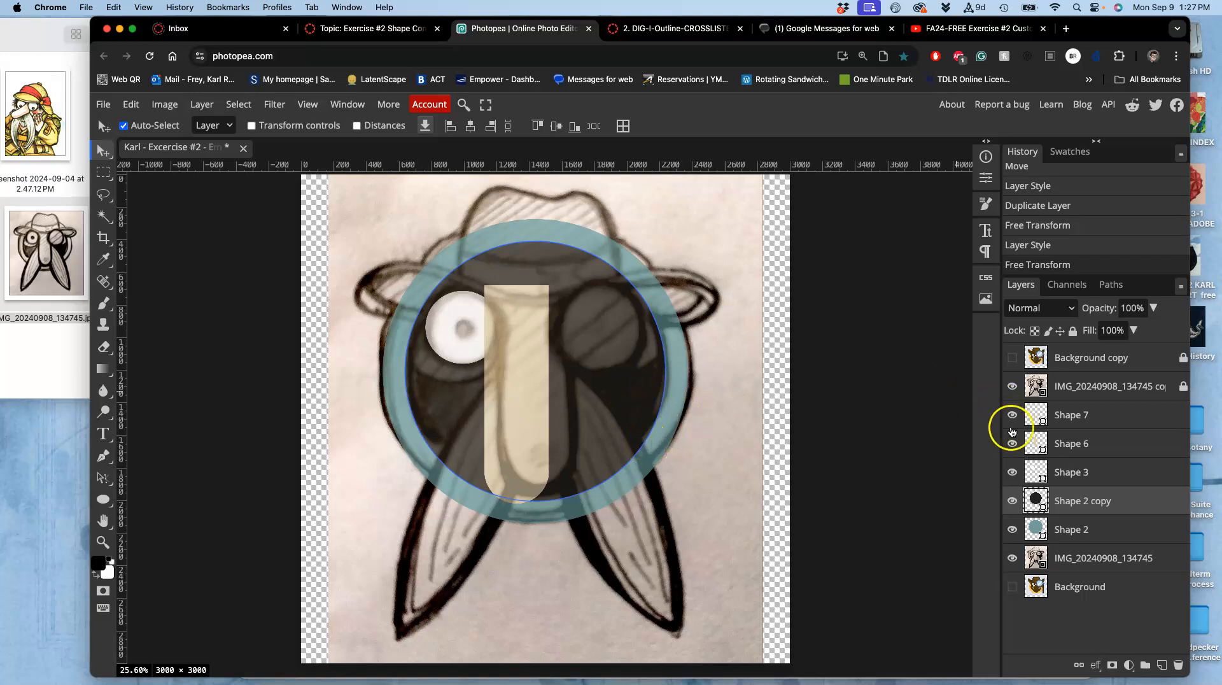
Select the nose rectangle and its round cap together and move them up and slightly right.
drag(511, 357, 529, 361)
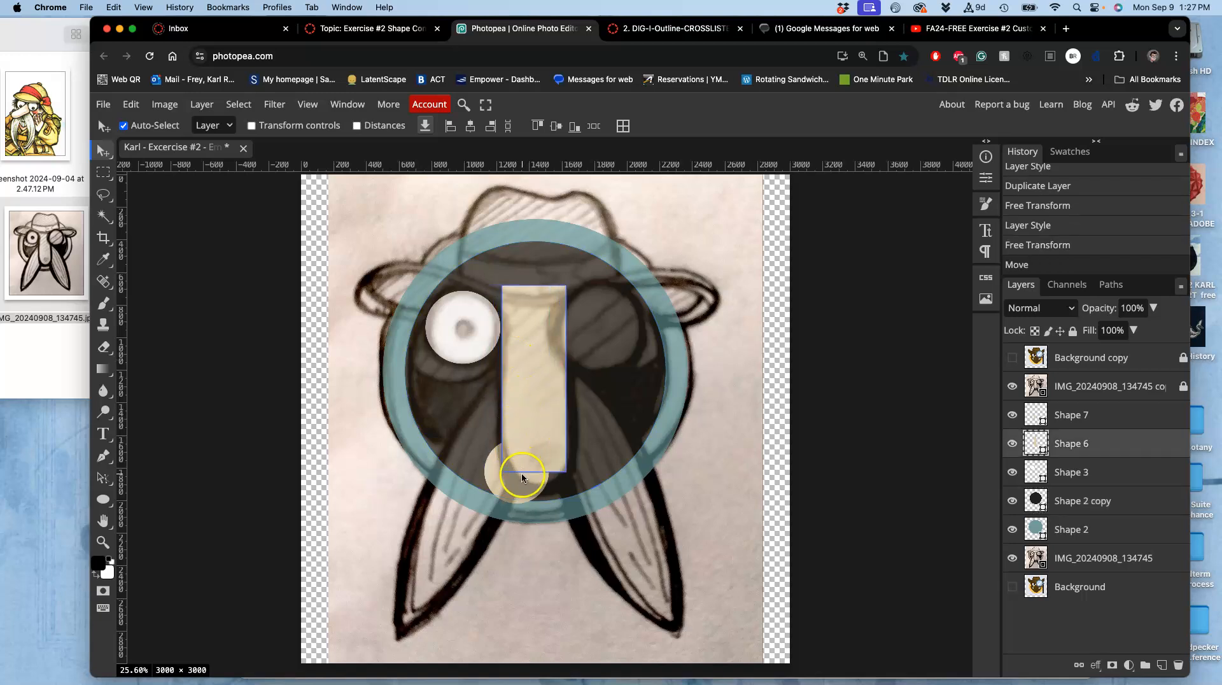
key(super+z)
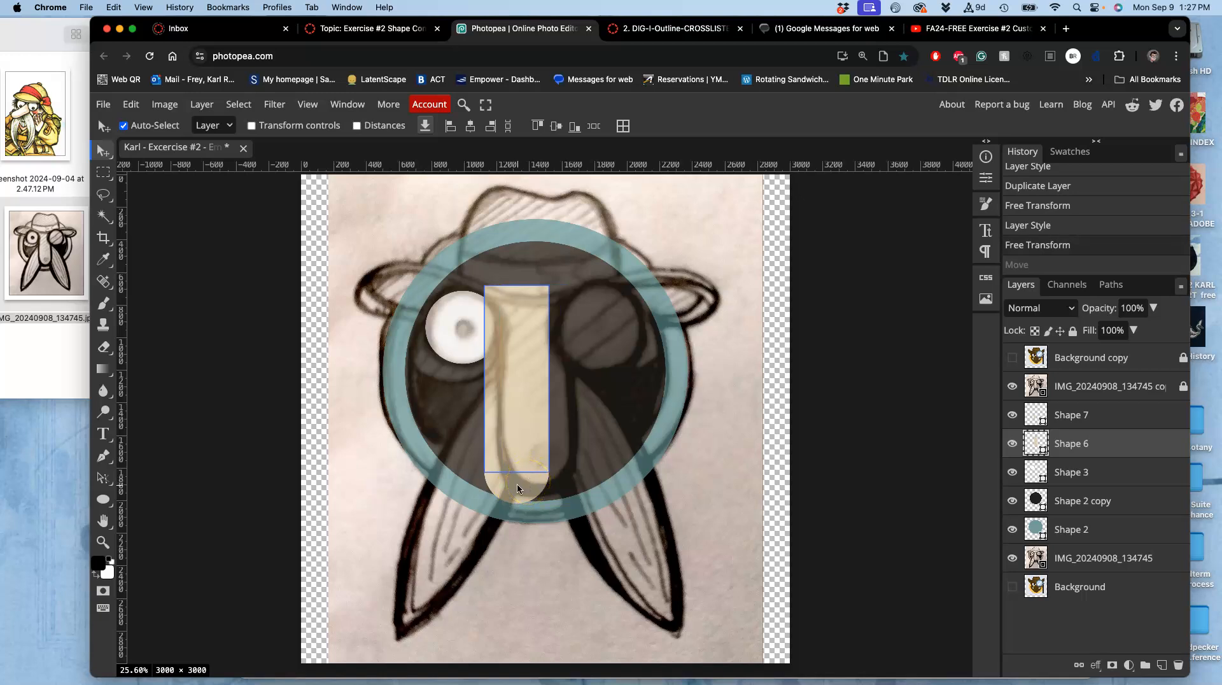
click(518, 488)
click(517, 415)
click(1095, 417)
shift+click(1094, 439)
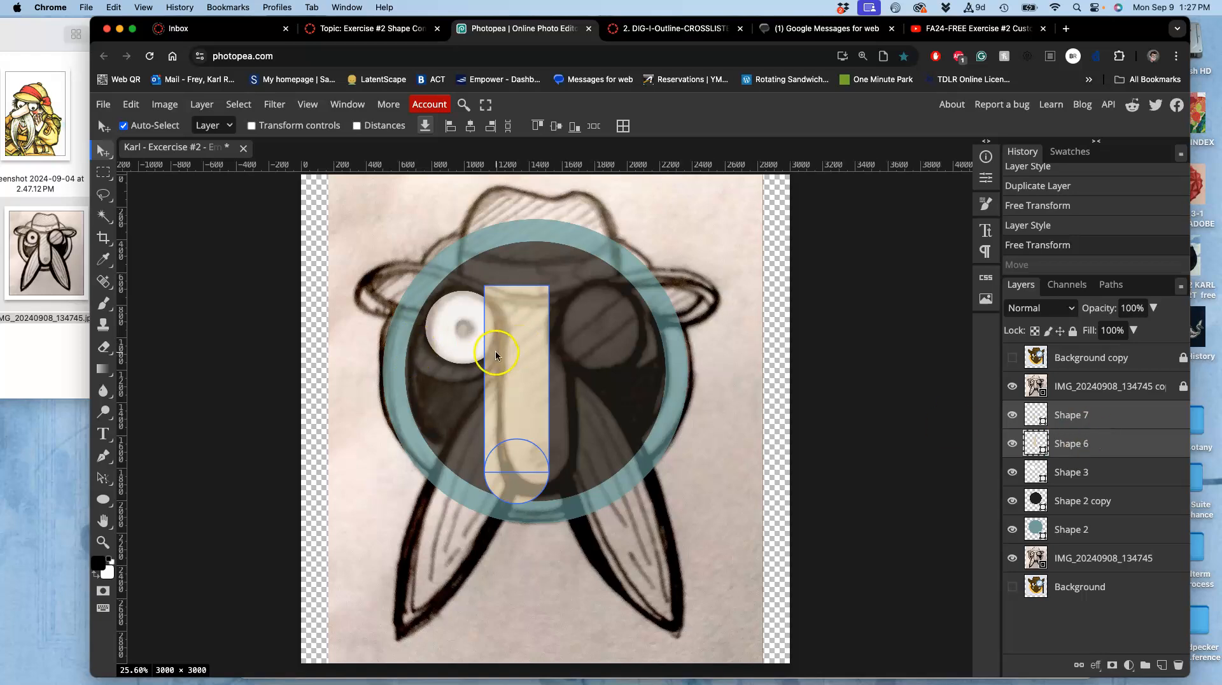
drag(513, 352, 532, 333)
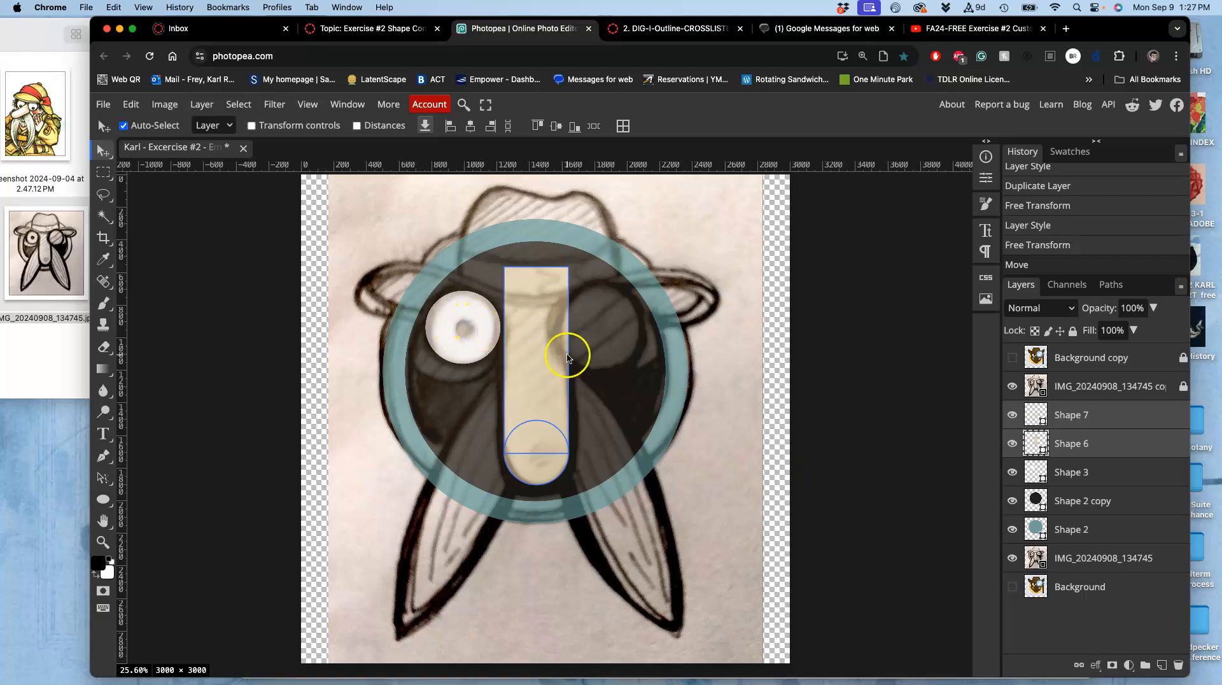
Duplicate the eye-white circle and recolor the copy black #000000.
click(469, 344)
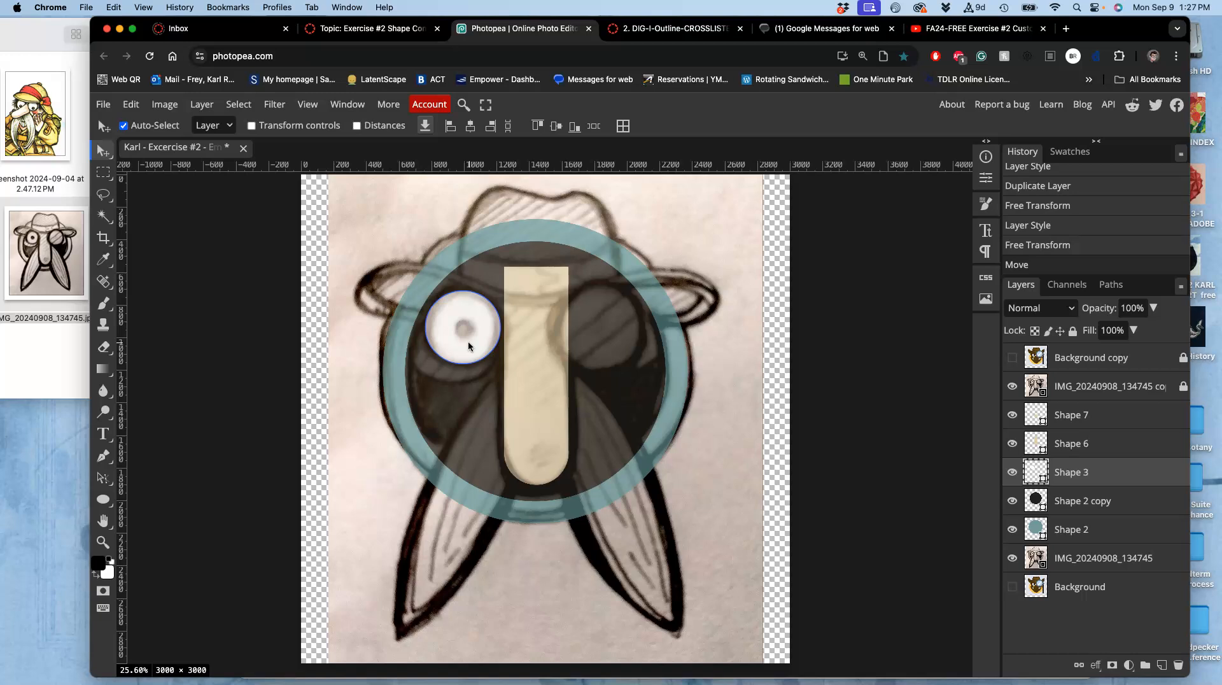
key(super+j)
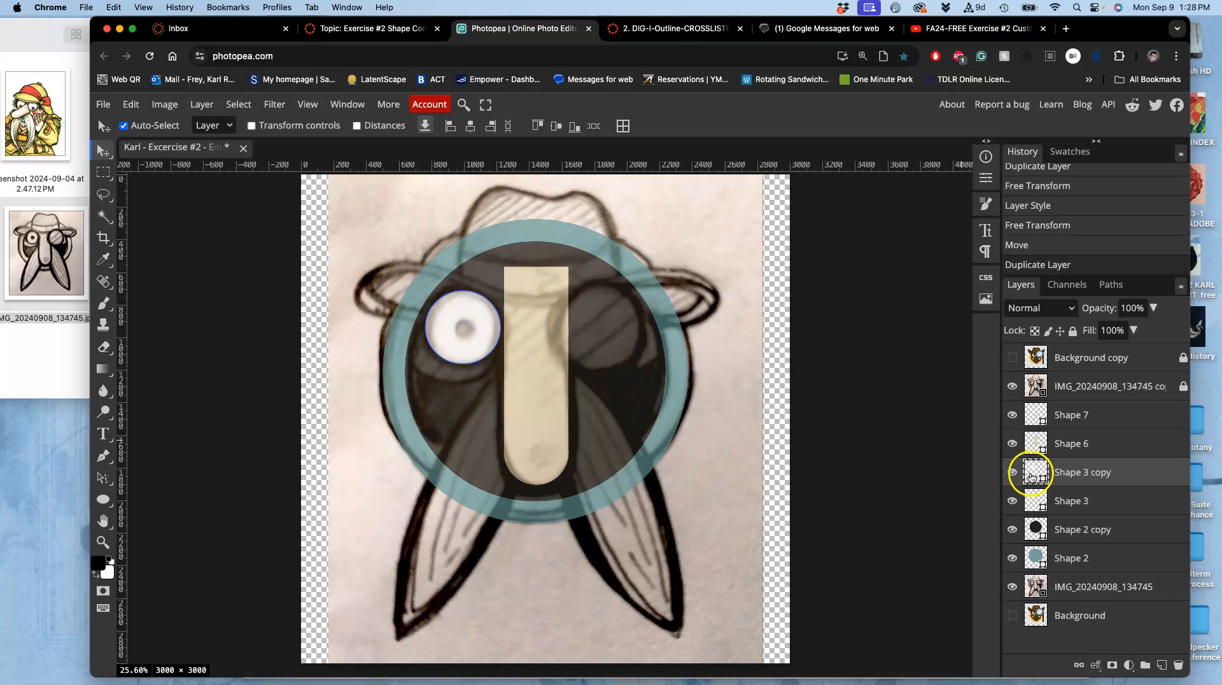
double_click(1033, 476)
click(202, 409)
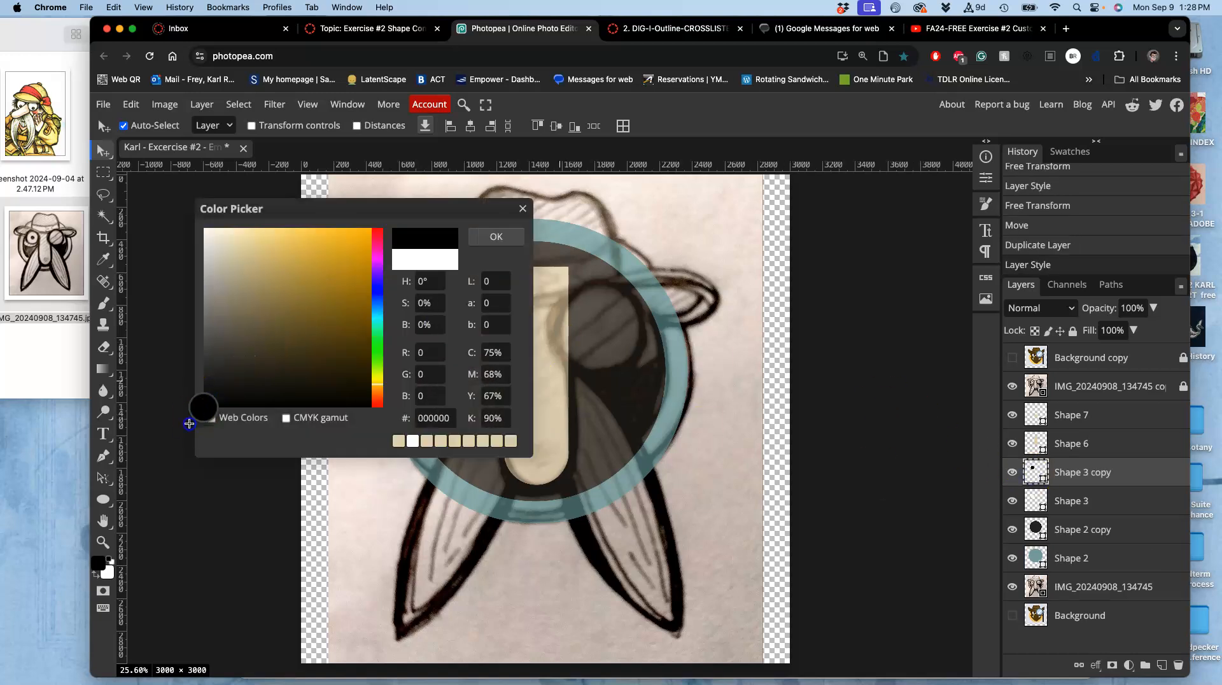
click(493, 239)
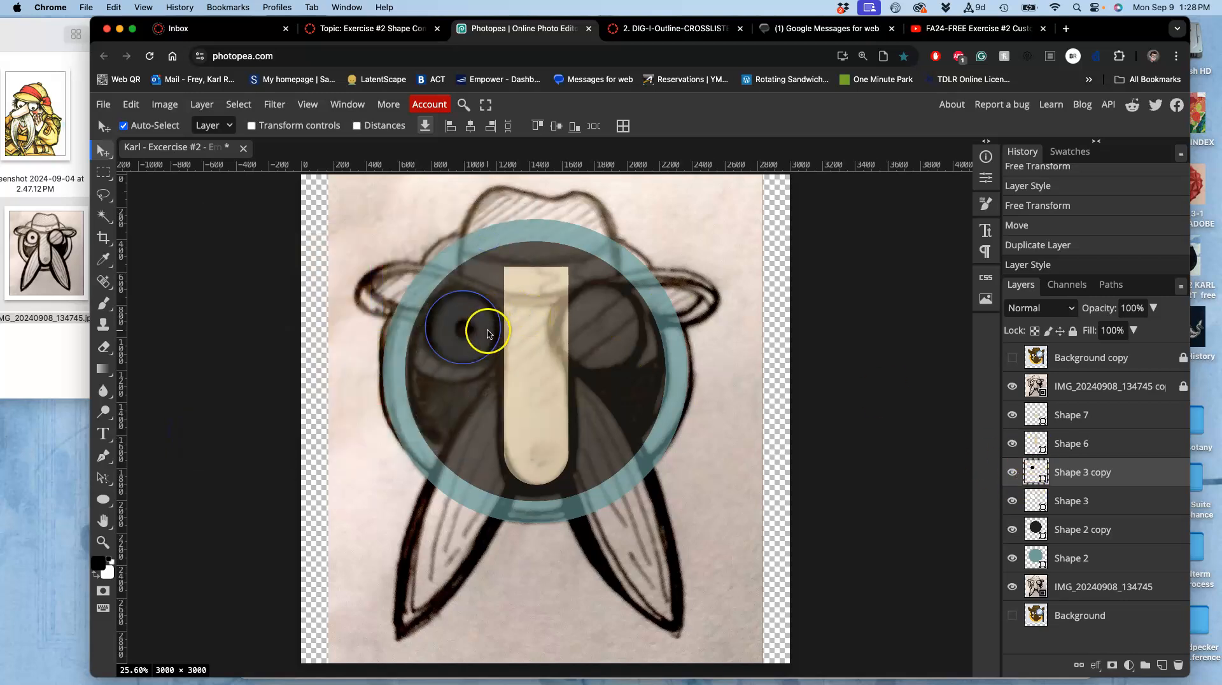
Scale the black circle copy down into a small pupil inside the eye white.
click(131, 105)
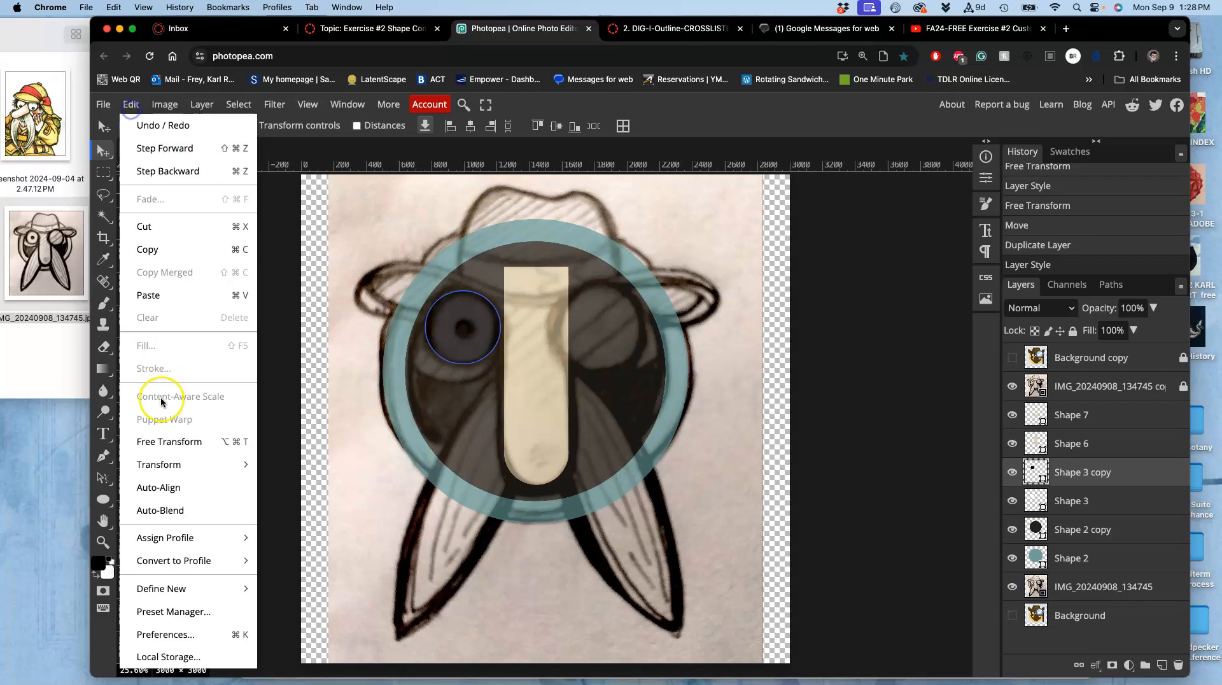
click(167, 444)
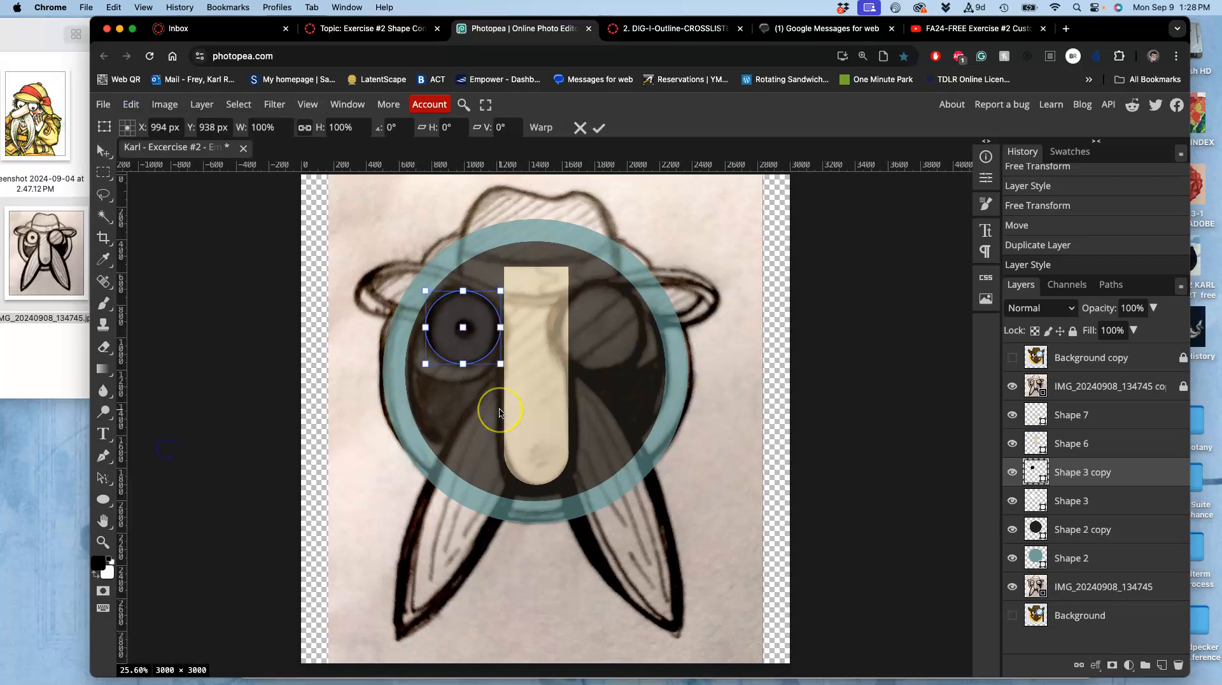
click(482, 303)
drag(501, 291, 470, 313)
key(Return)
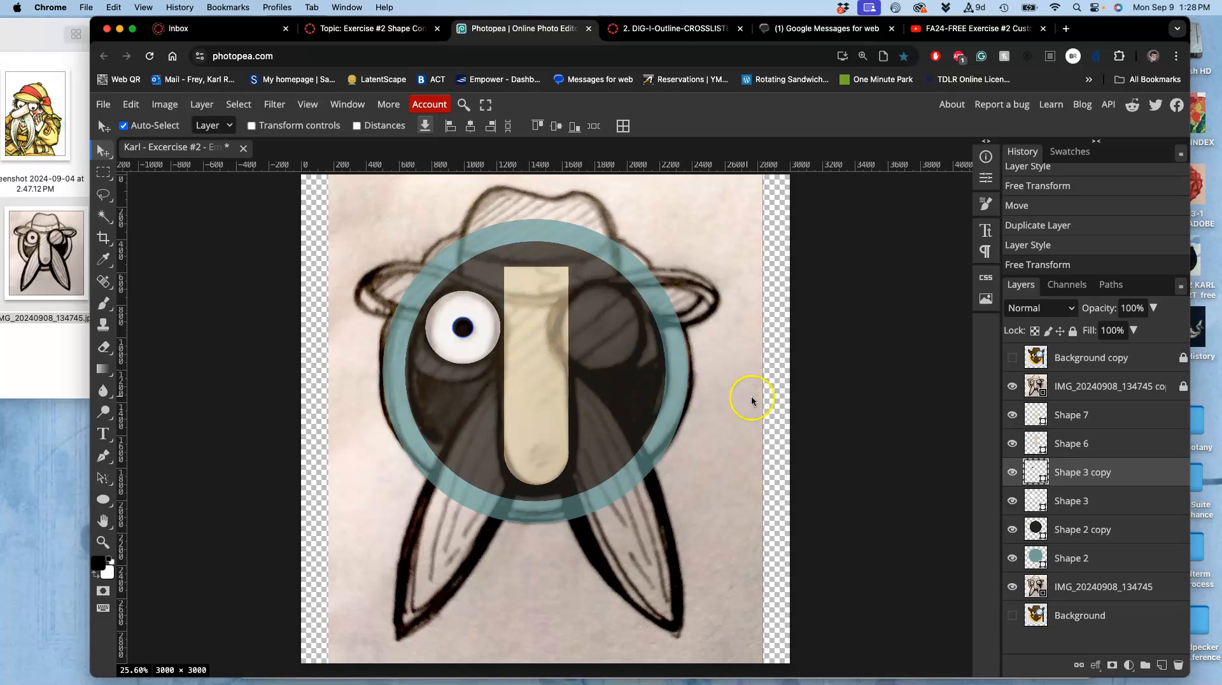
Toggle the reference image layers off and back on to compare the shapes against the sketch.
click(1012, 386)
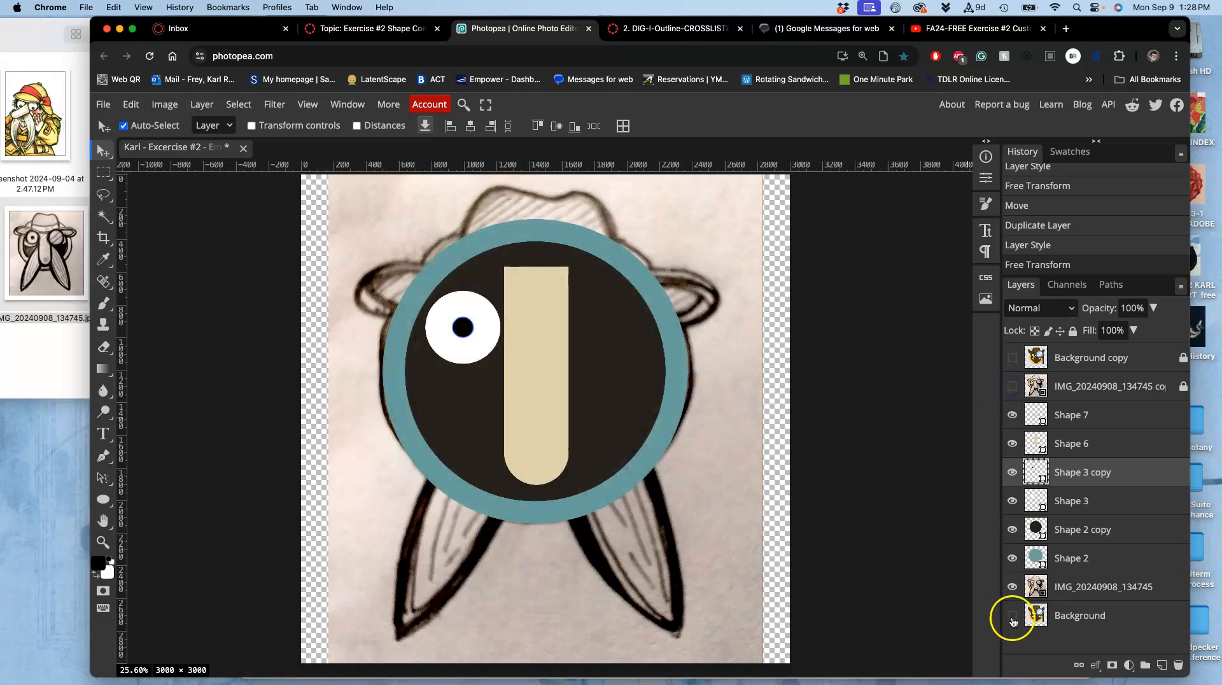
click(1012, 587)
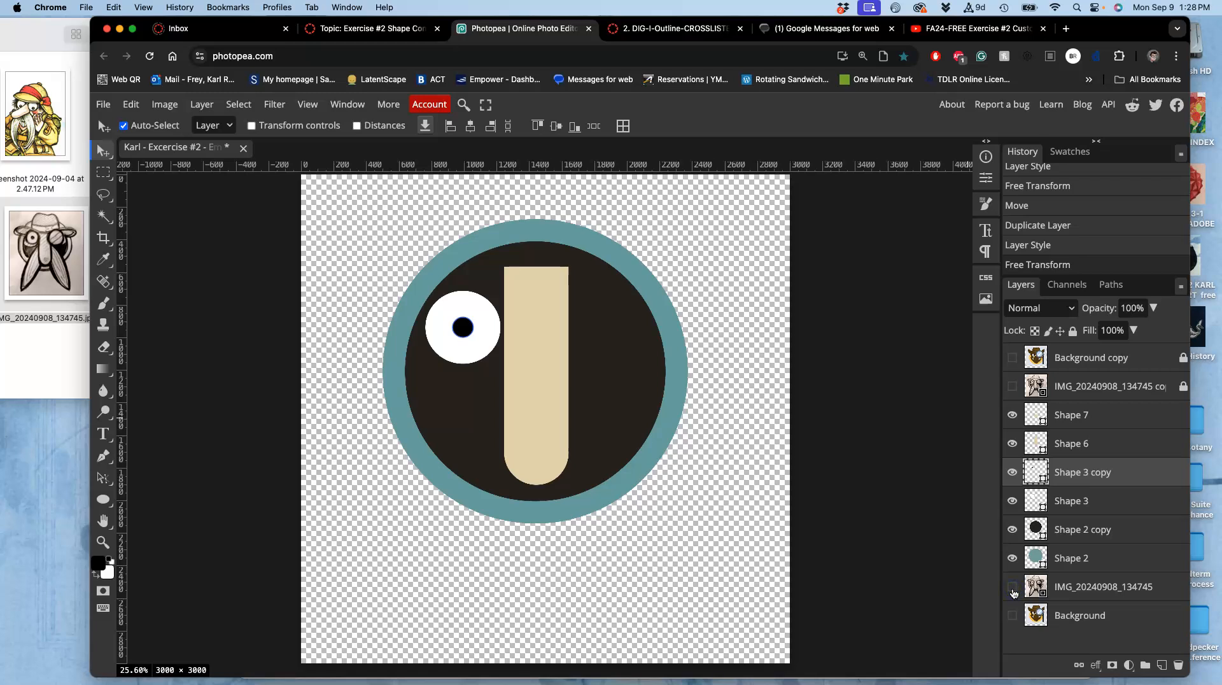
click(1013, 587)
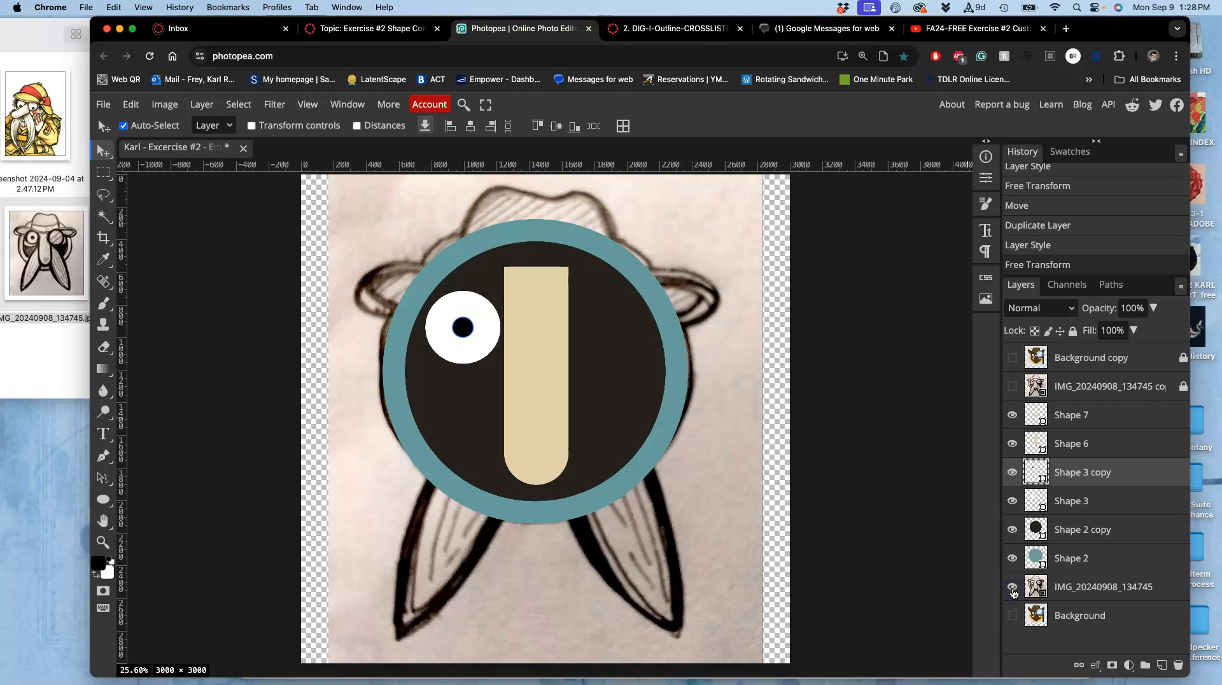
click(1013, 387)
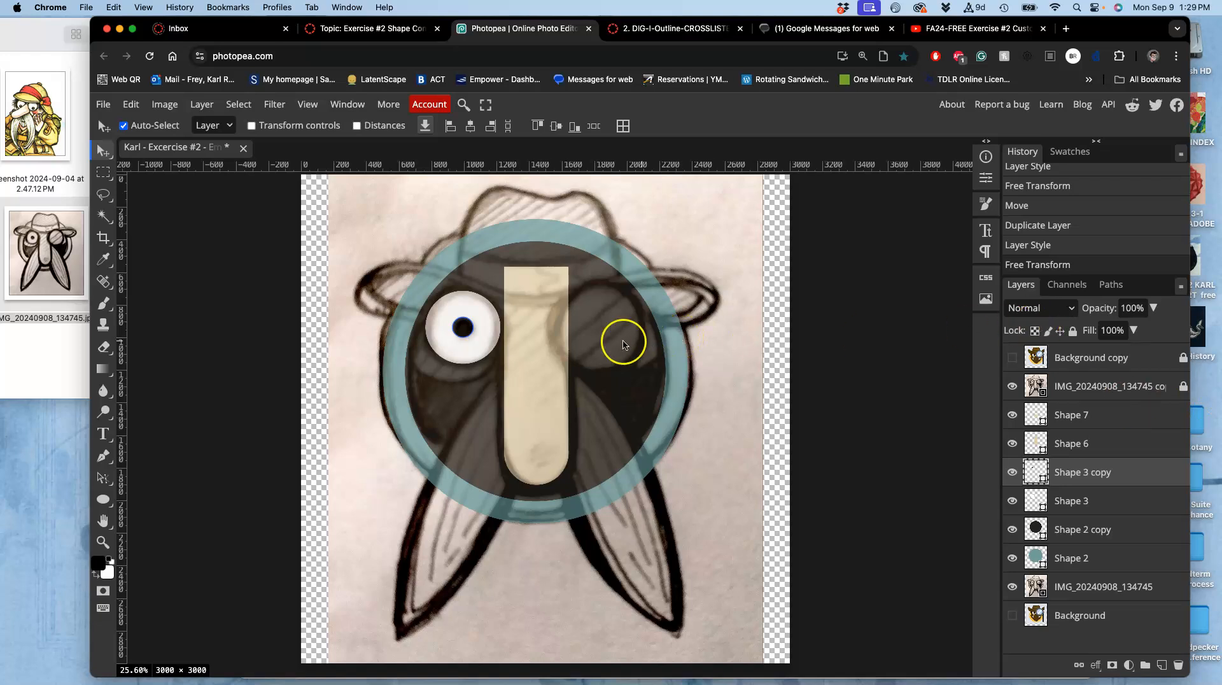
Draw a wide horizontal beige ellipse across the lower head, above the sketch layer.
click(160, 107)
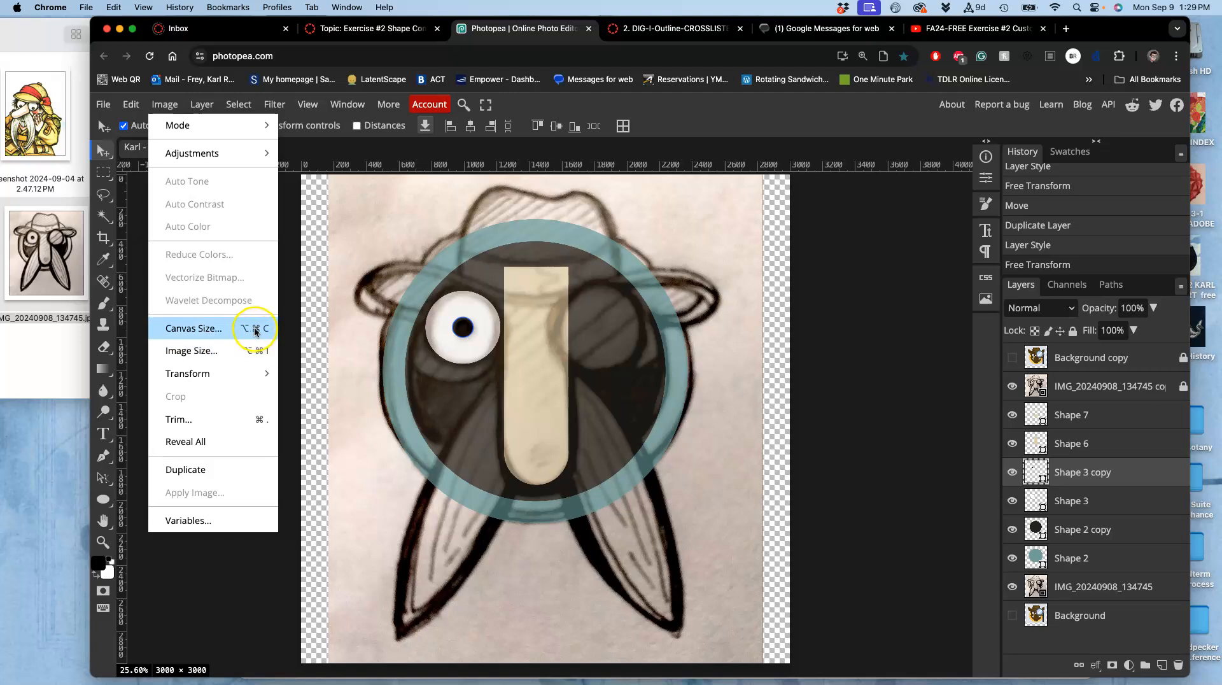
click(356, 324)
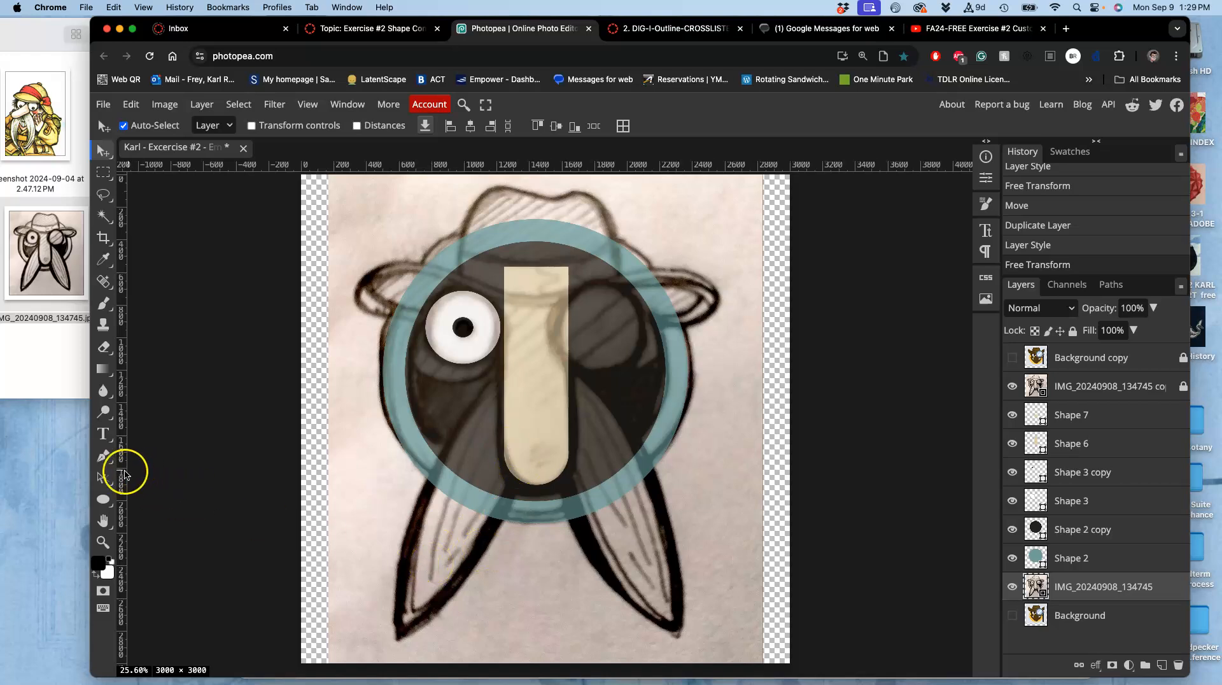
click(107, 501)
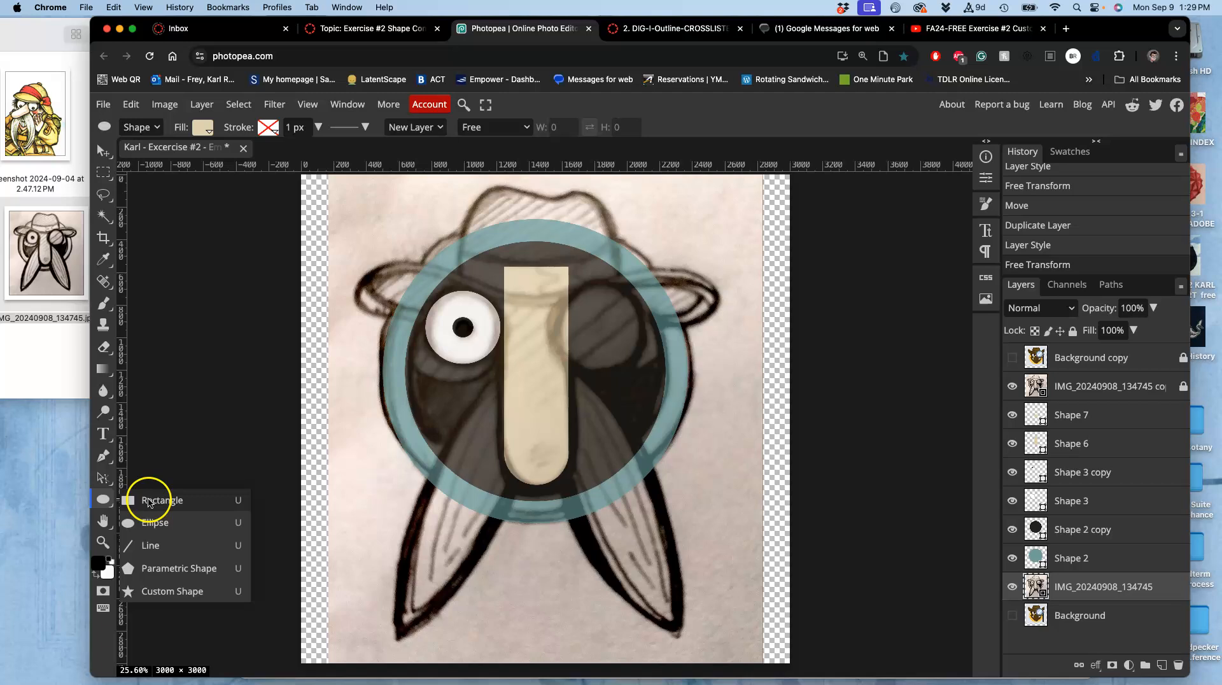
click(148, 522)
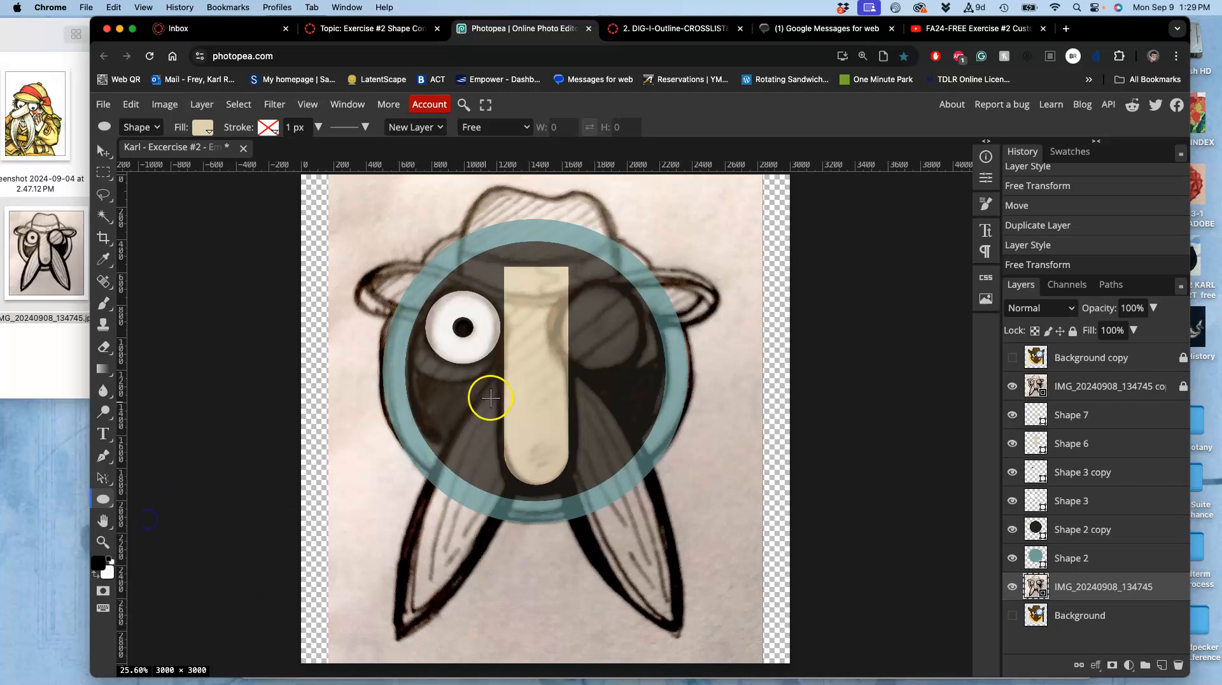
drag(366, 423, 731, 505)
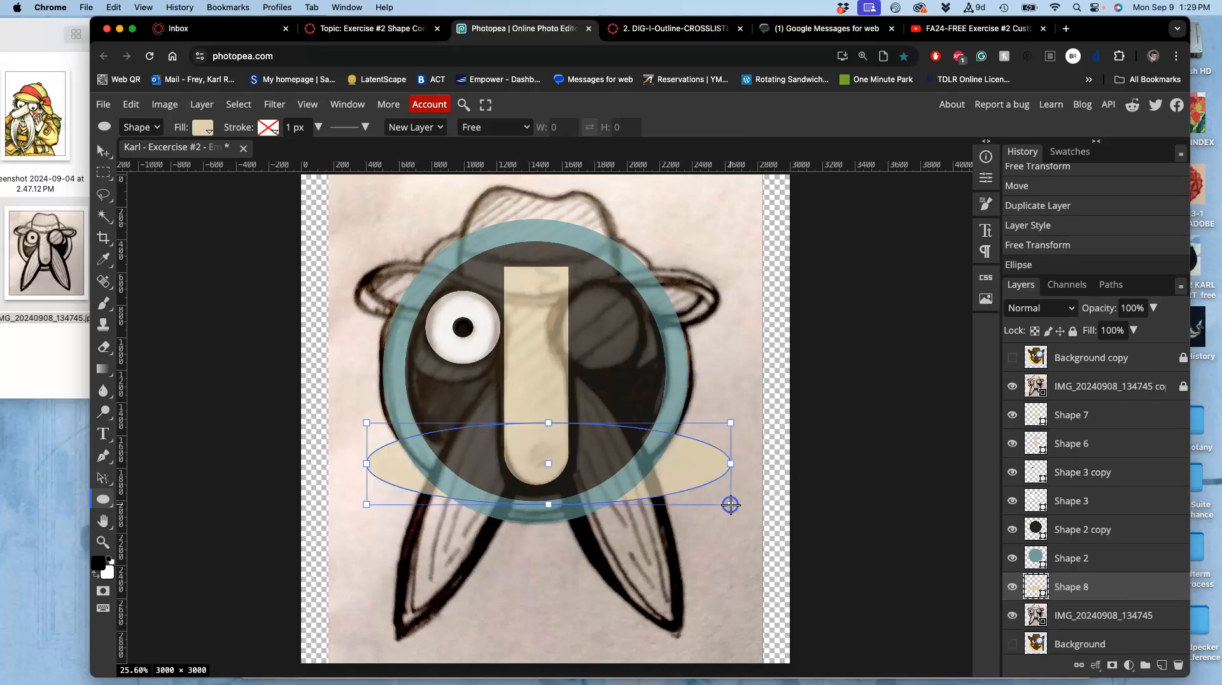
Try rotating and moving the ellipse into a diagonal shape over the left ear of the sketch.
drag(743, 430, 581, 340)
drag(583, 419, 542, 406)
key(super+z)
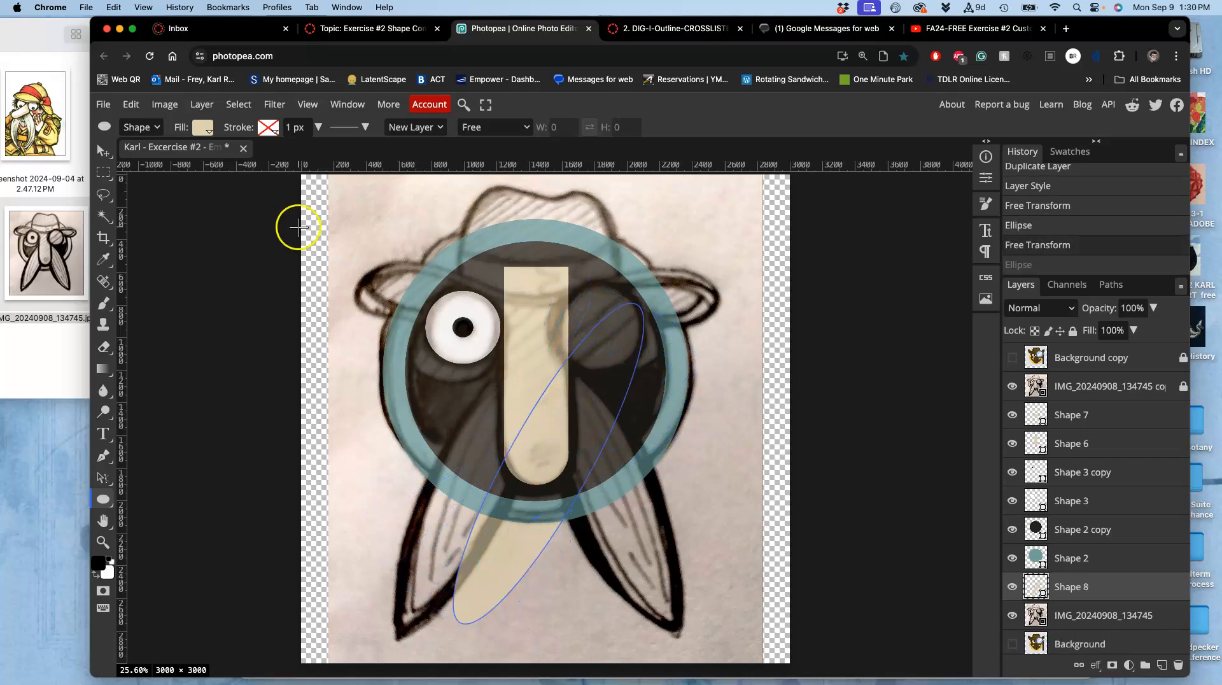
click(102, 151)
drag(567, 433, 528, 433)
key(super+z)
drag(522, 543, 465, 546)
key(super+t)
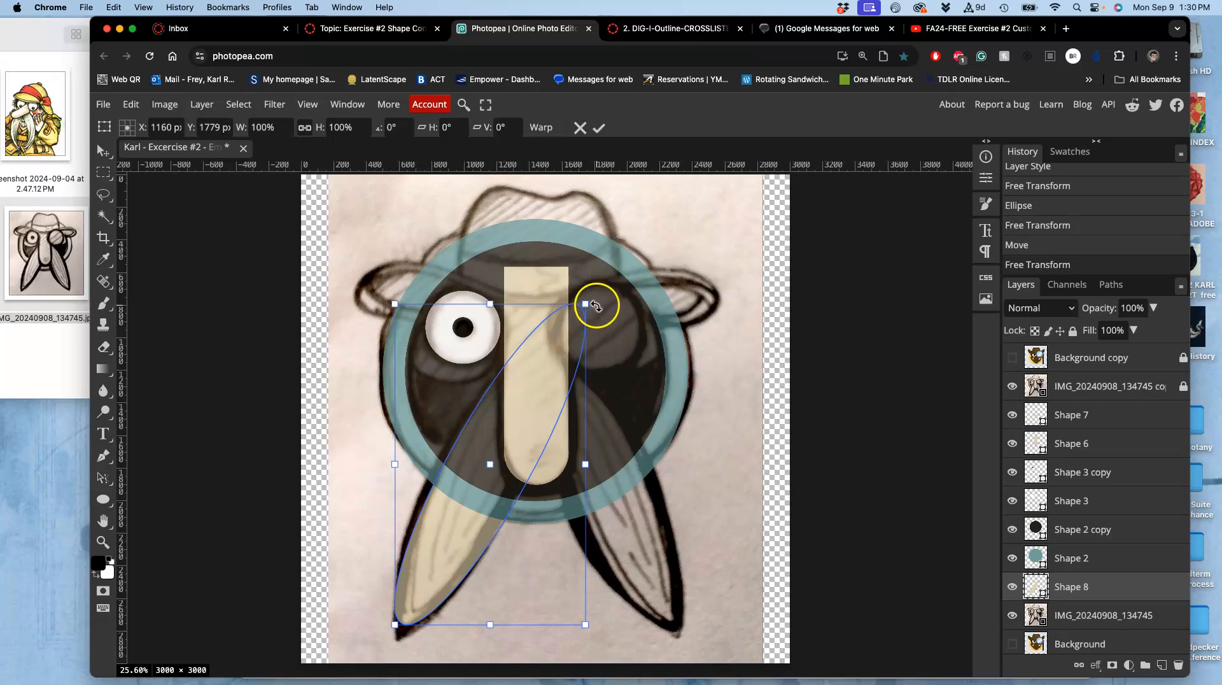
drag(595, 308, 592, 306)
click(571, 423)
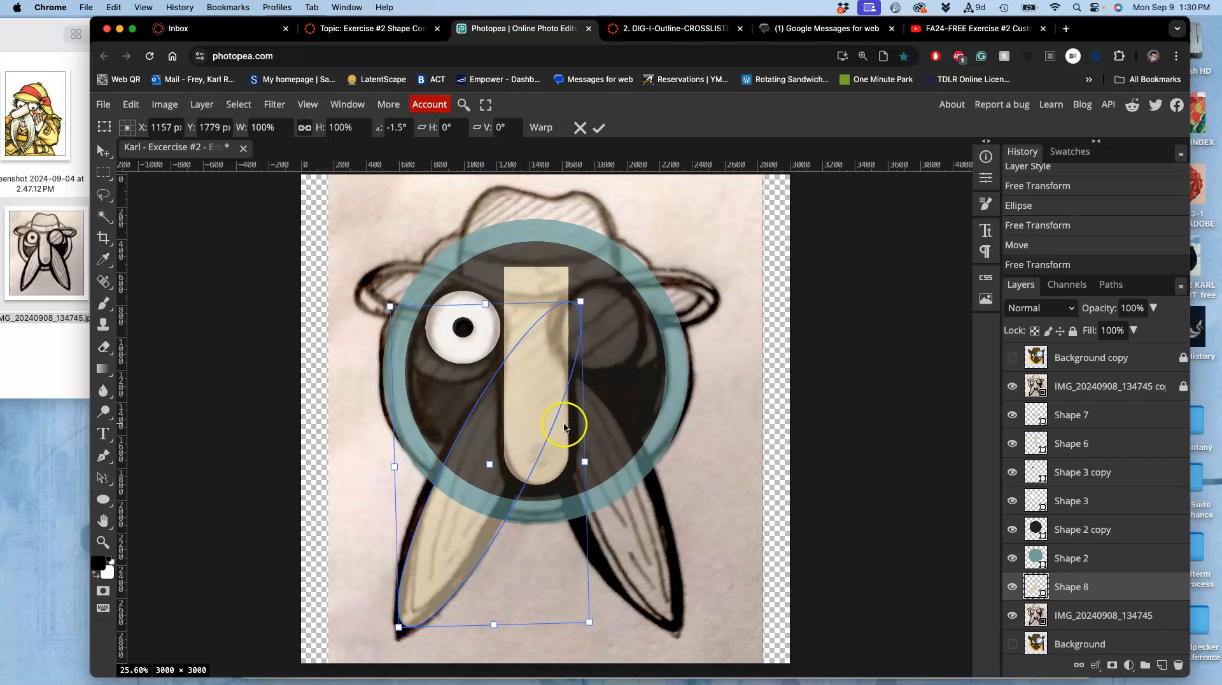
drag(447, 539, 445, 538)
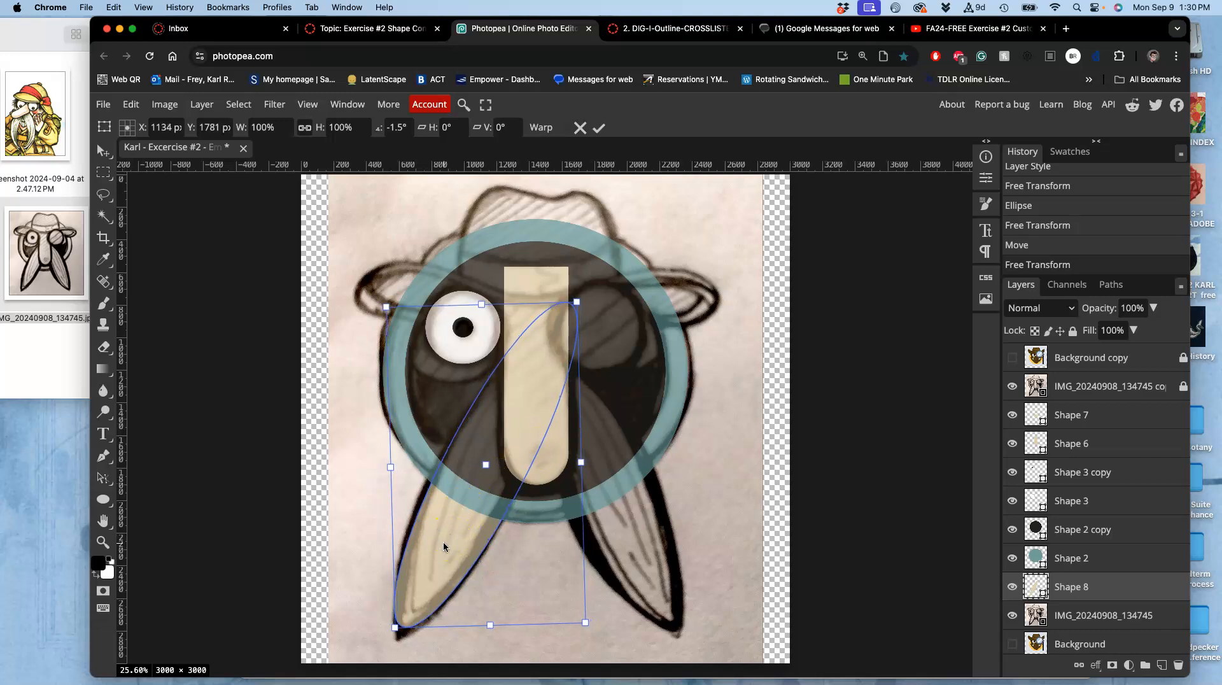
key(Return)
Try warping the tilted ellipse's lower tip, then undo back to the horizontal ellipse.
key(super+plus)
key(super+plus)
key(super+plus)
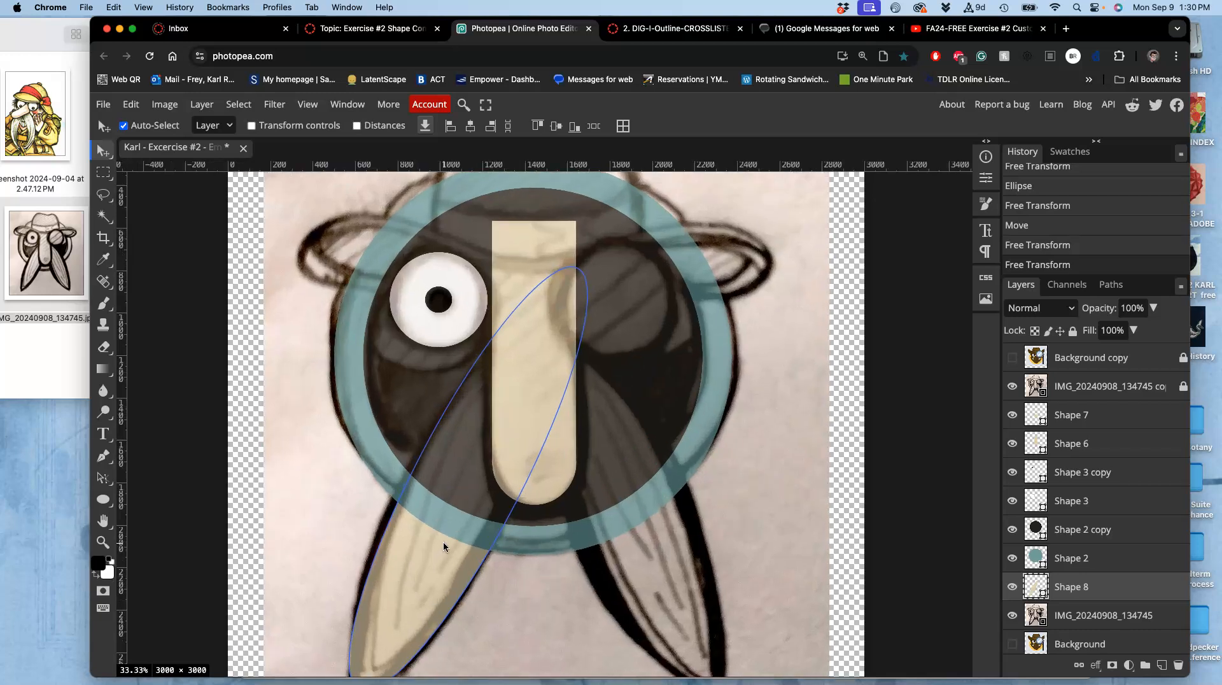
scroll(443, 541, down, 6)
scroll(443, 541, left, 2)
click(371, 458)
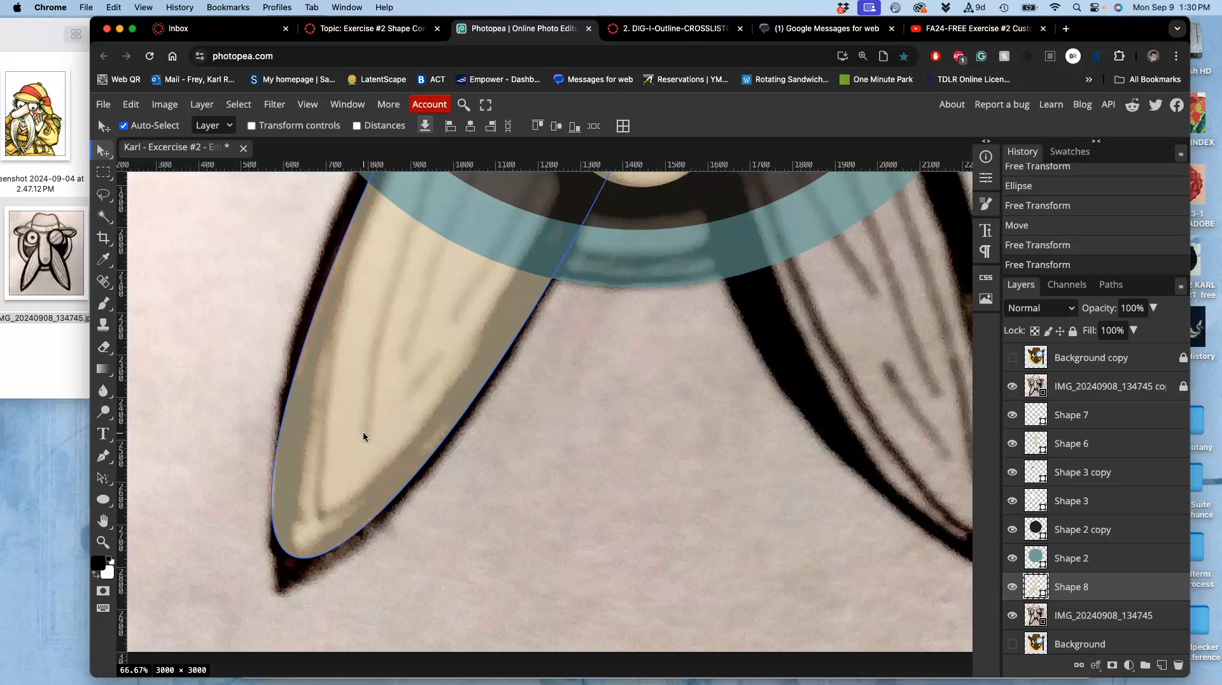
key(super+alt+t)
right_click(392, 457)
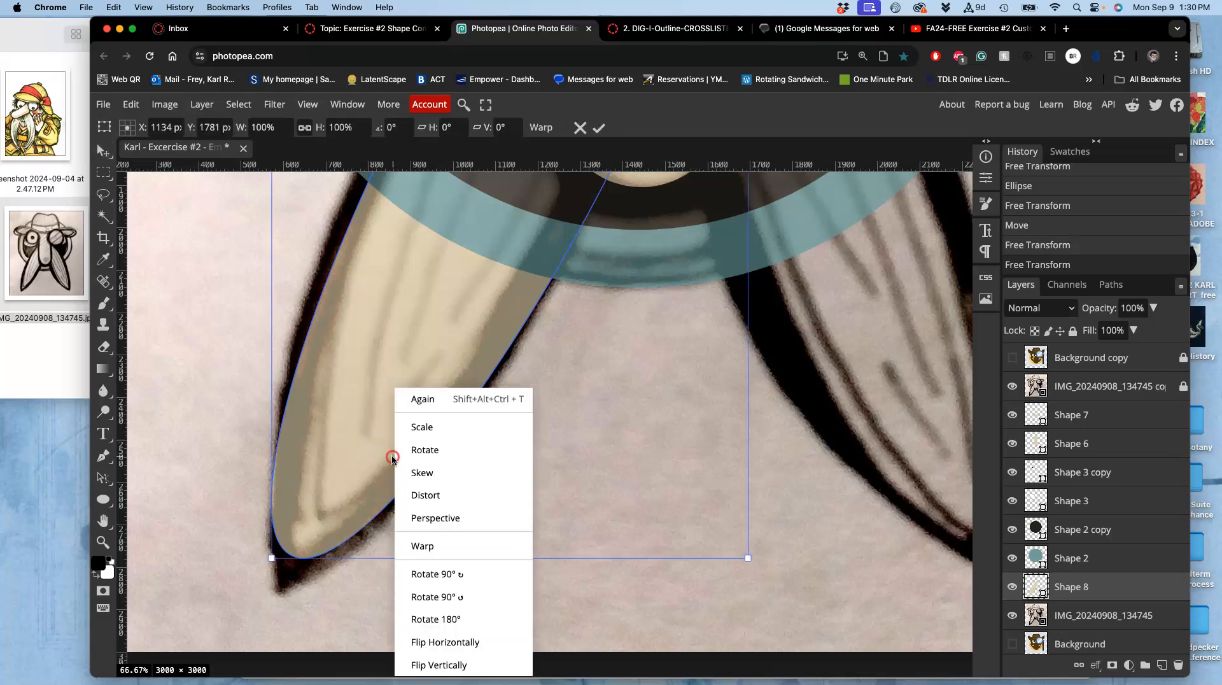
click(423, 546)
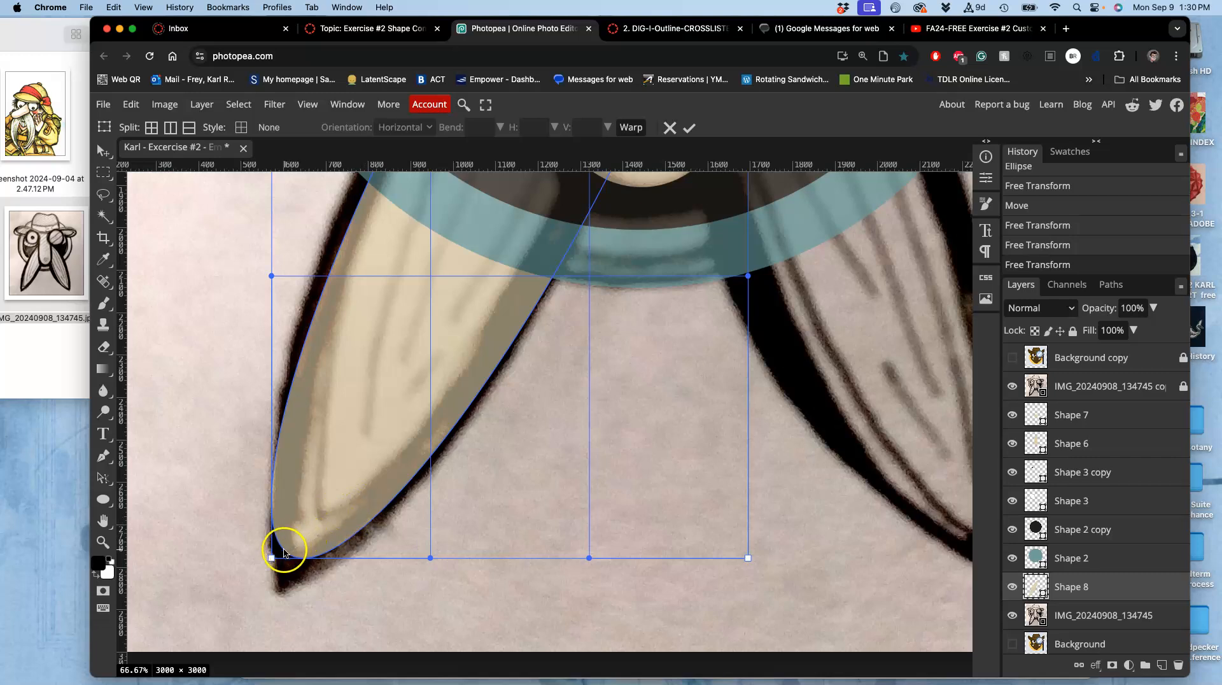
drag(270, 559, 254, 598)
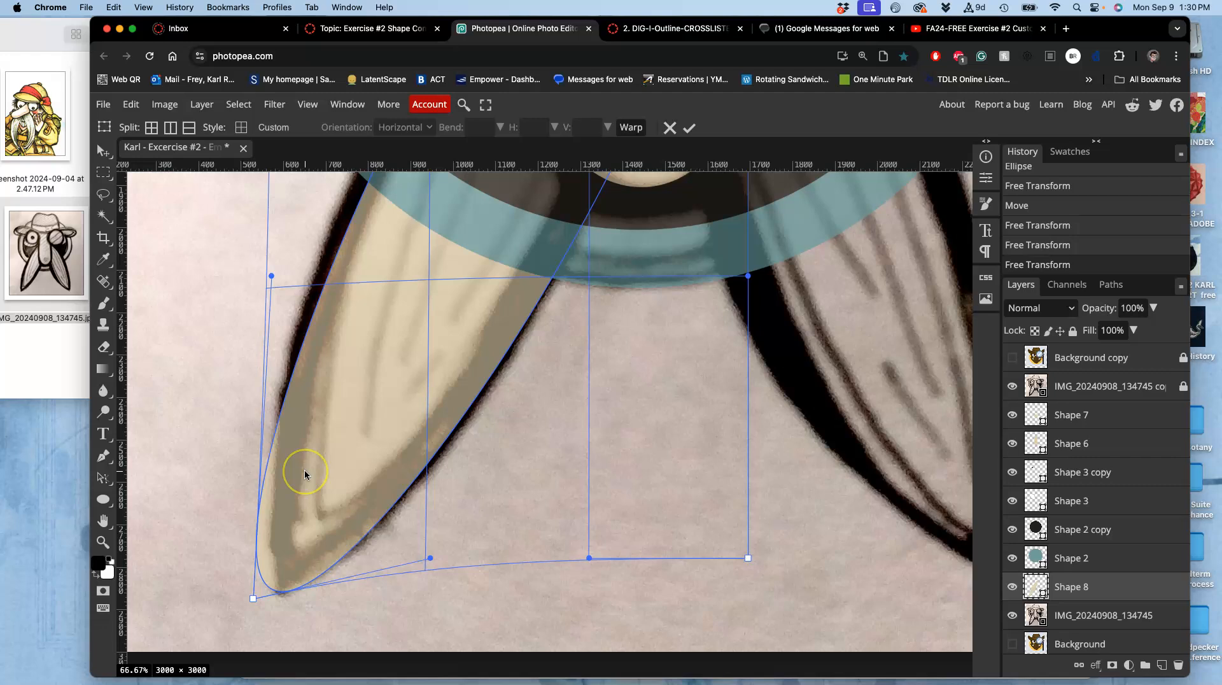
key(super+z)
key(super+minus)
key(super+minus)
key(super+minus)
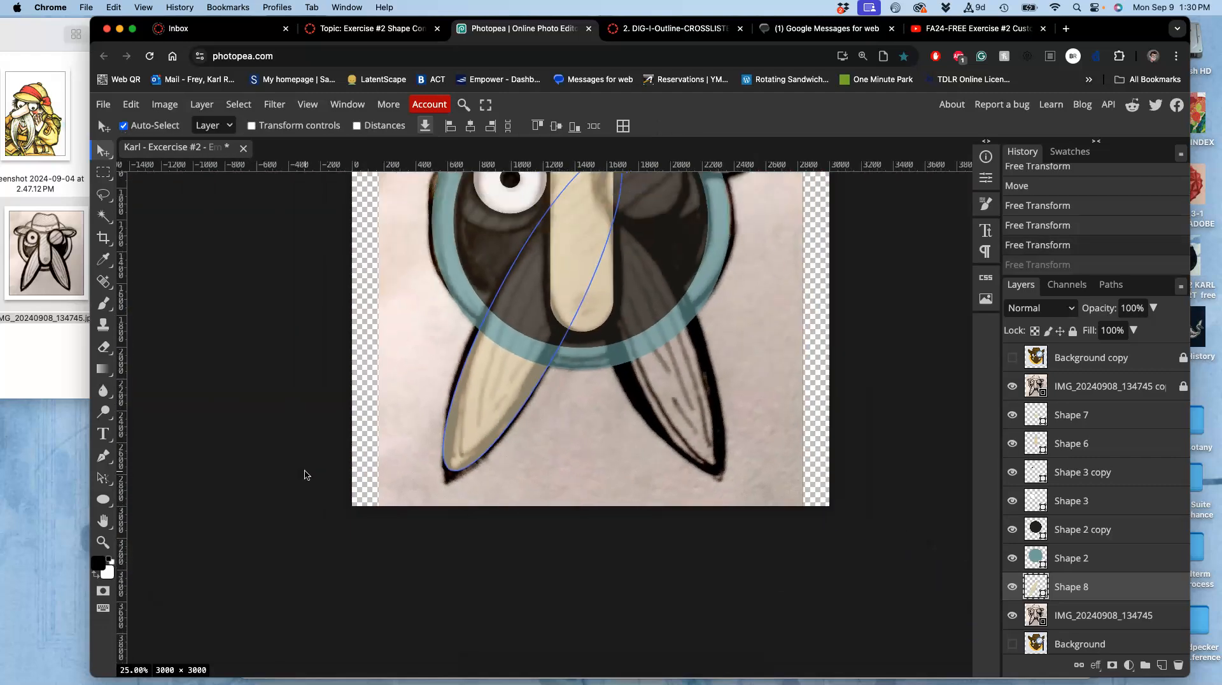
key(super+z)
key(super+z)
key(super+z)
key(super+z)
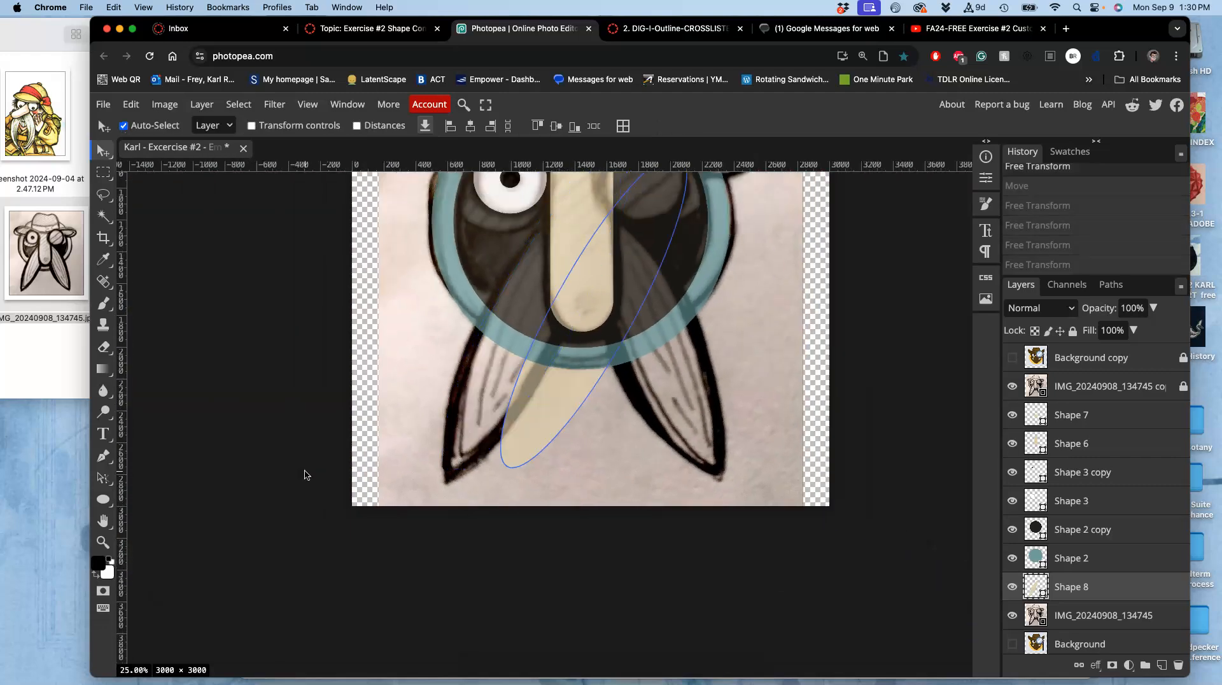
key(super+z)
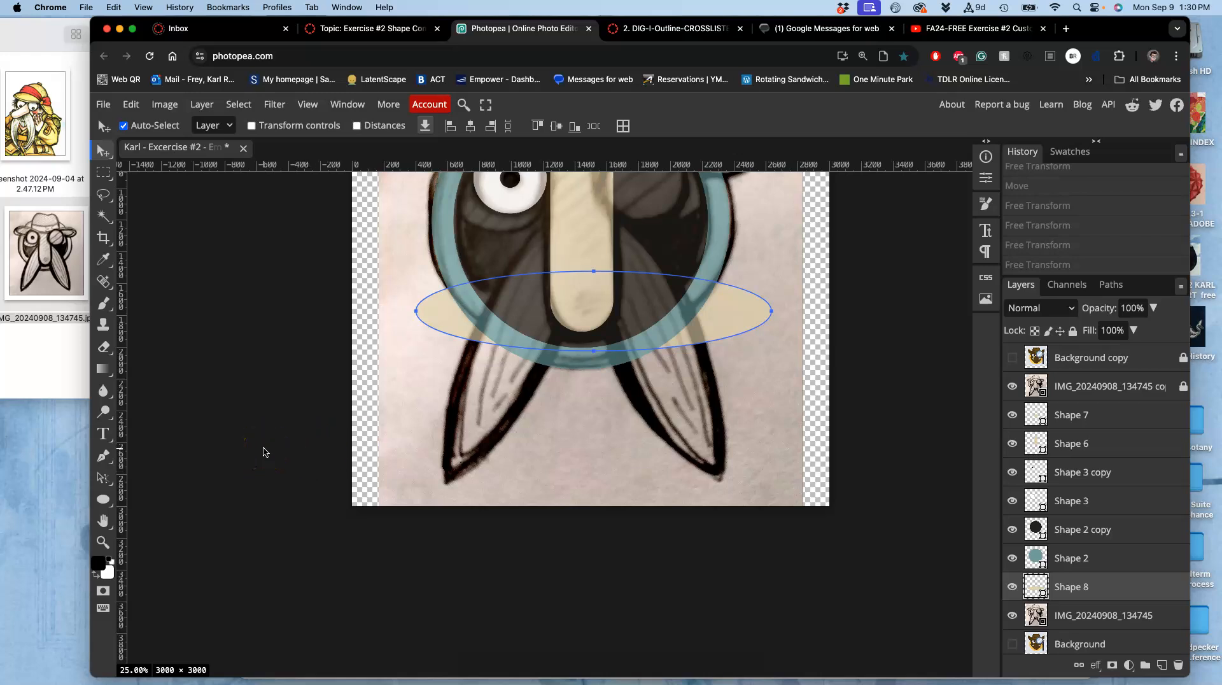
Warp the beige ellipse so its left end tapers to a point.
key(super+t)
right_click(491, 312)
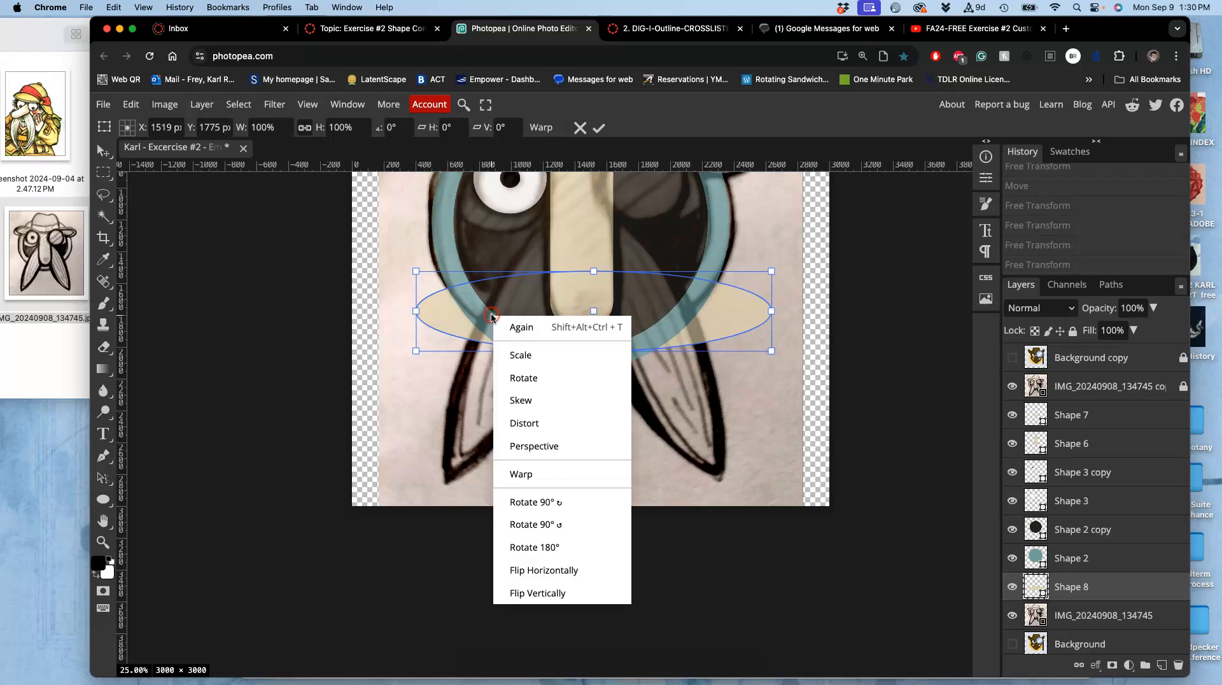
click(520, 469)
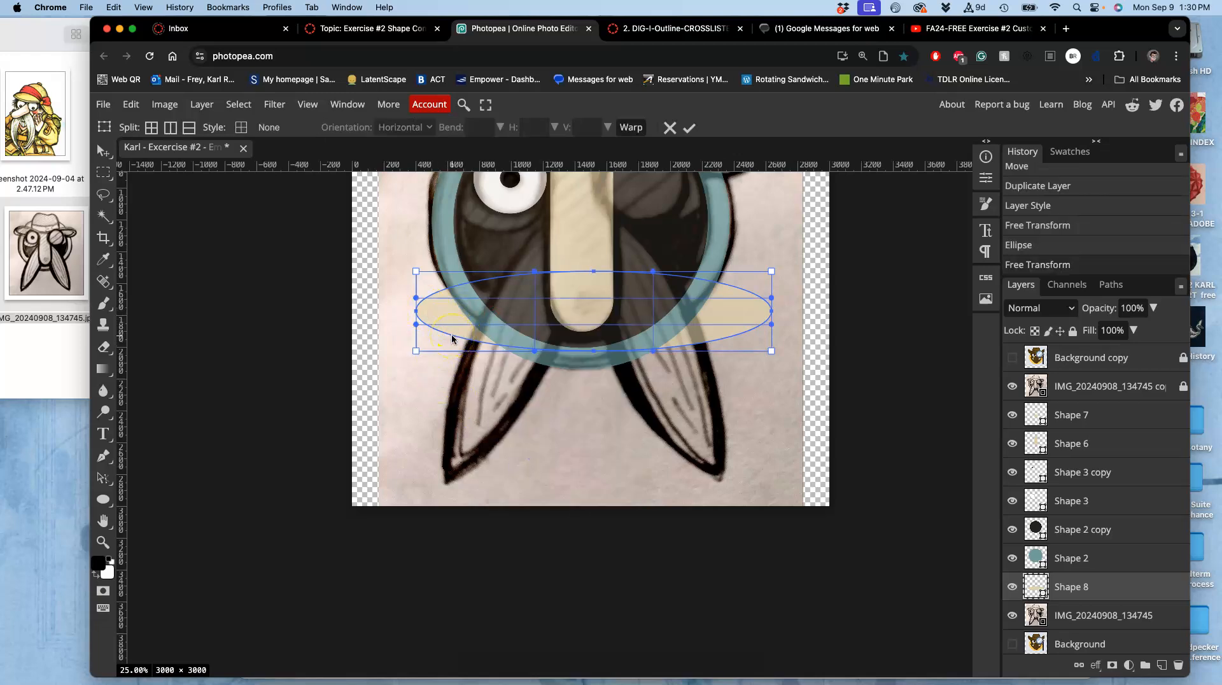
key(super+plus)
key(super+plus)
scroll(452, 339, up, 3)
scroll(452, 339, left, 1)
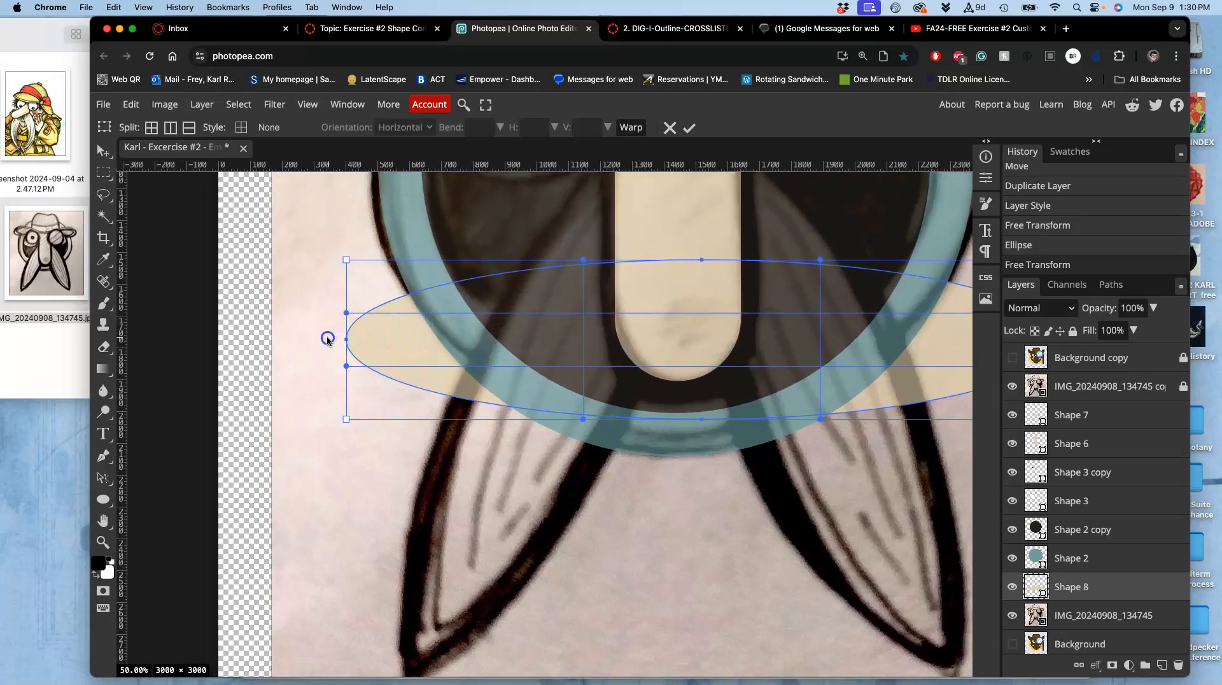
drag(332, 340, 289, 317)
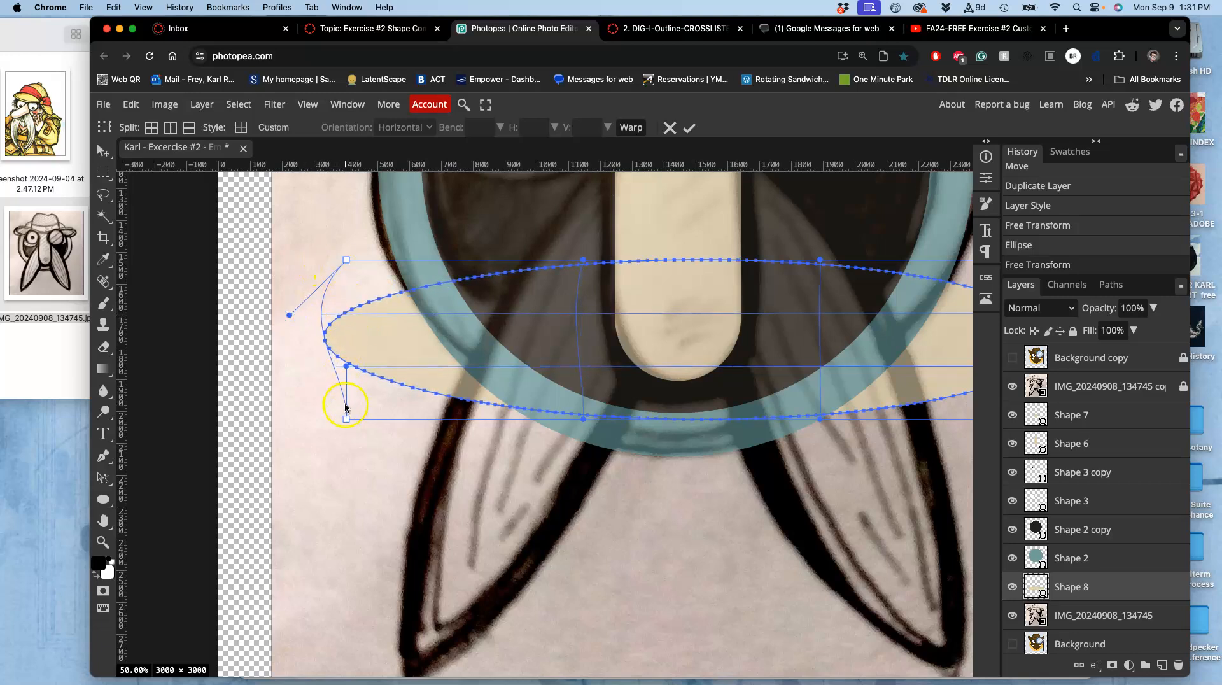
drag(346, 368, 293, 371)
click(353, 272)
drag(347, 260, 370, 307)
click(348, 419)
drag(349, 417, 361, 390)
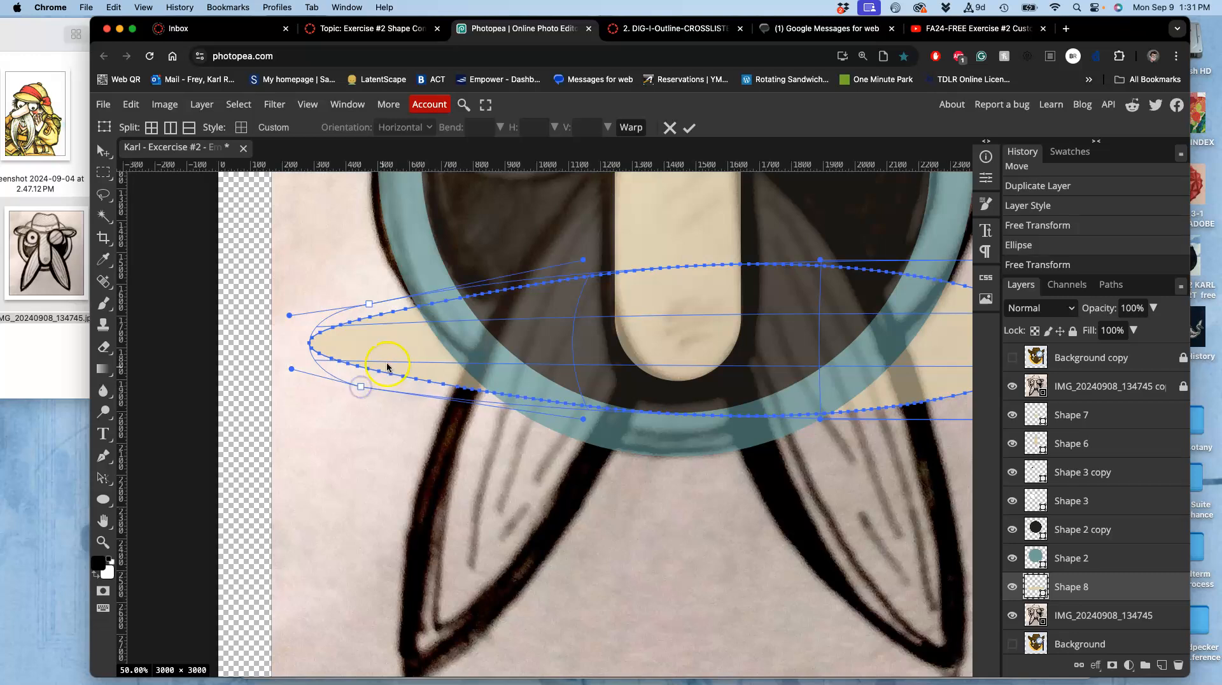
key(Return)
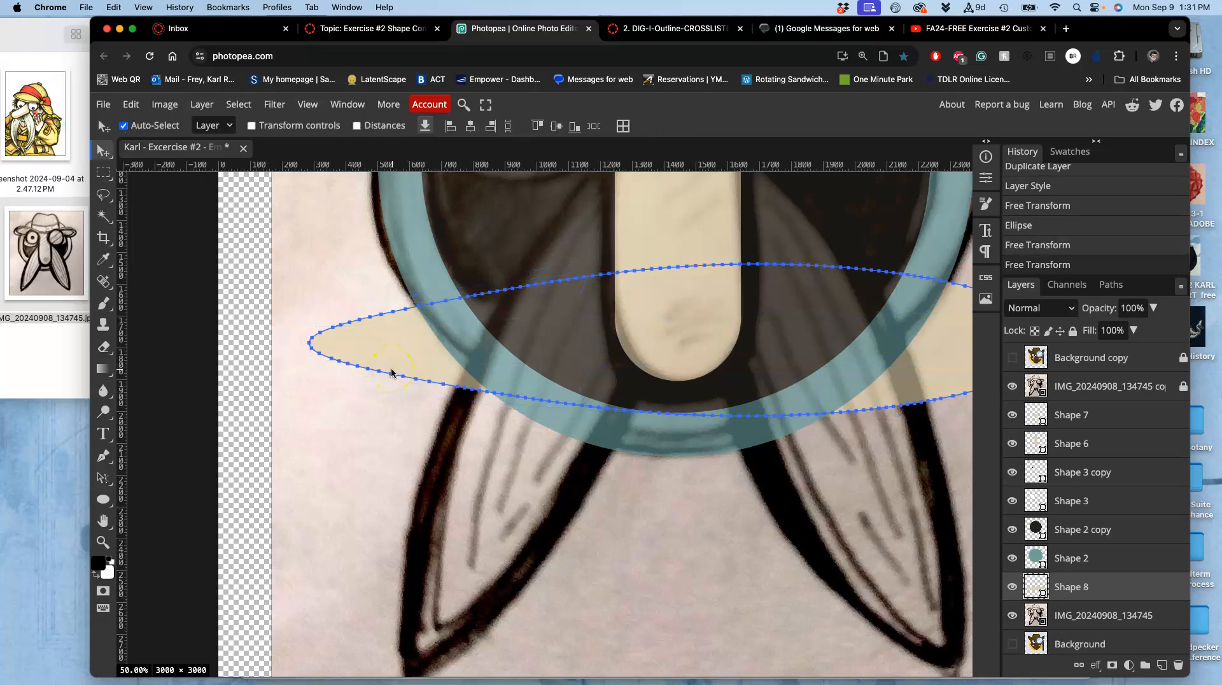
key(super+minus)
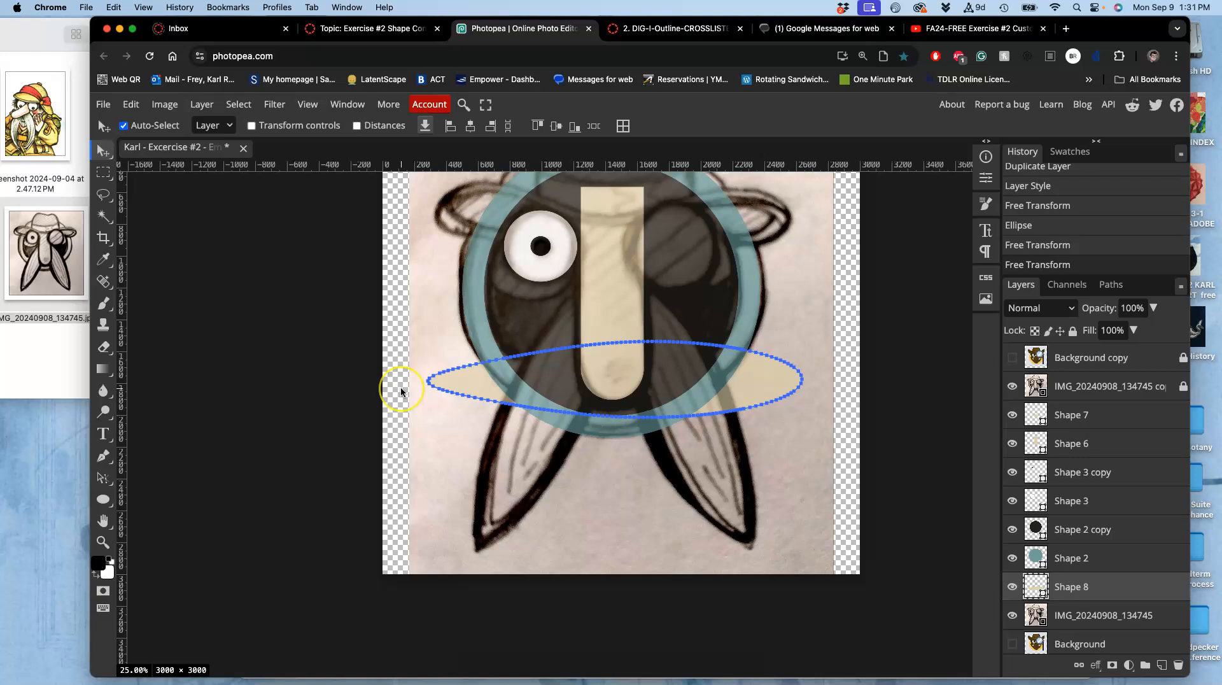
key(super+t)
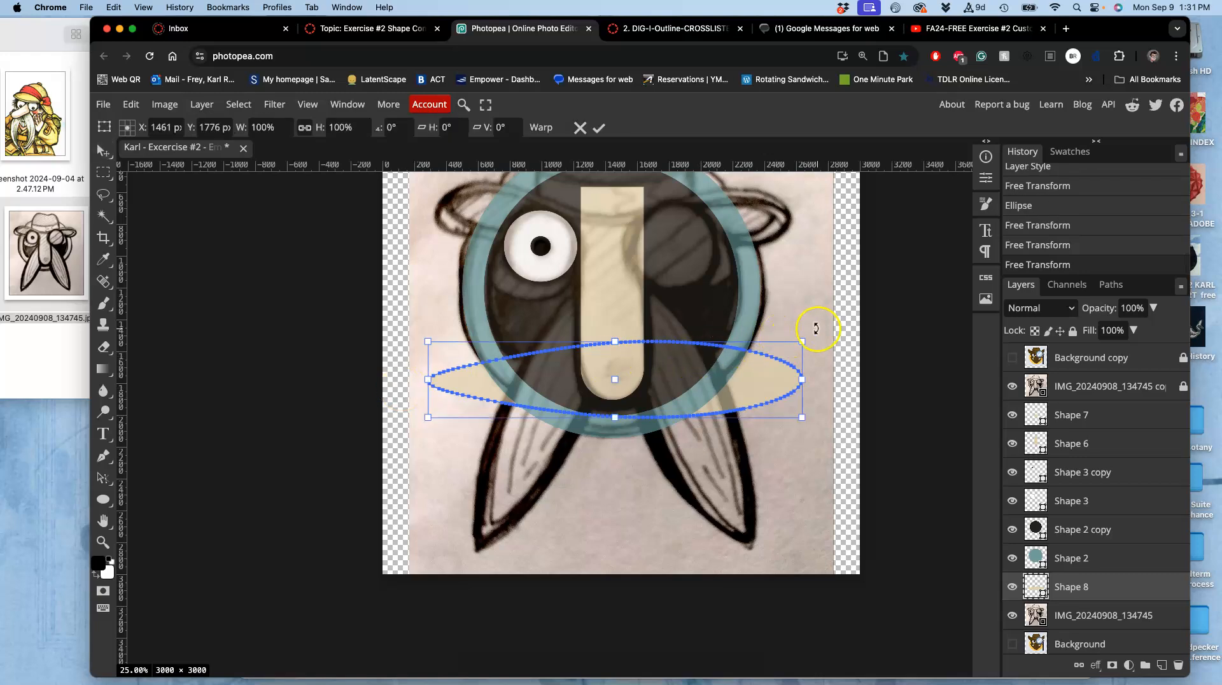
drag(817, 327, 637, 284)
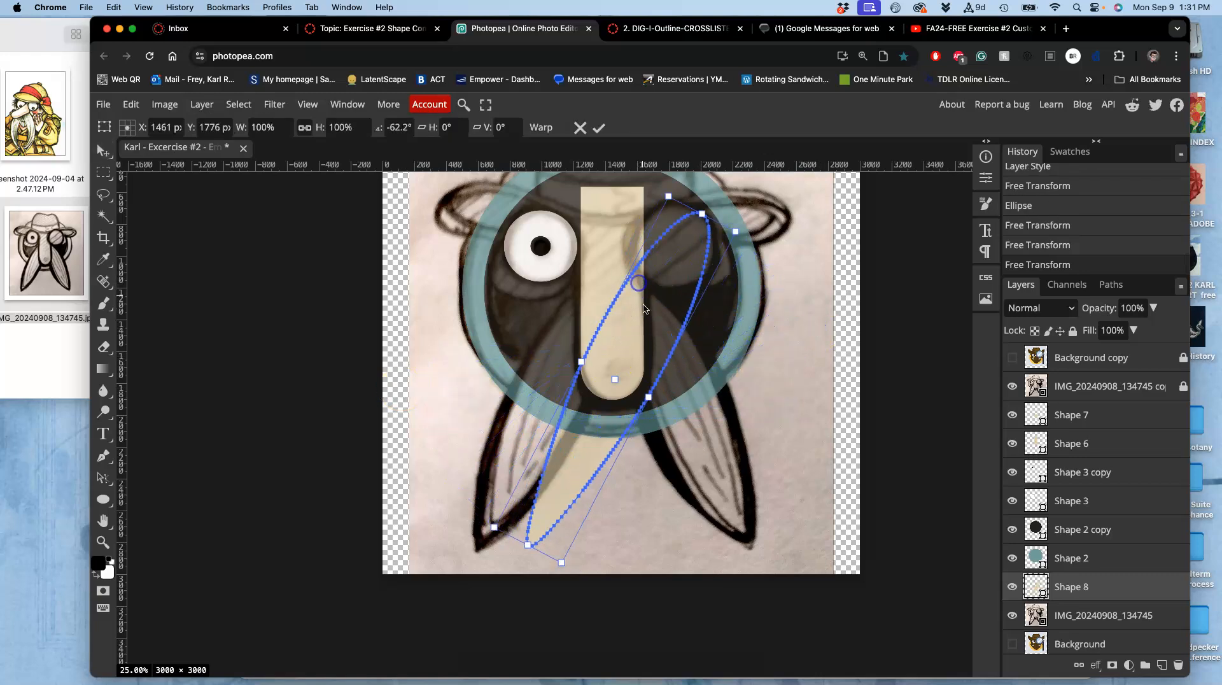
drag(644, 356, 598, 343)
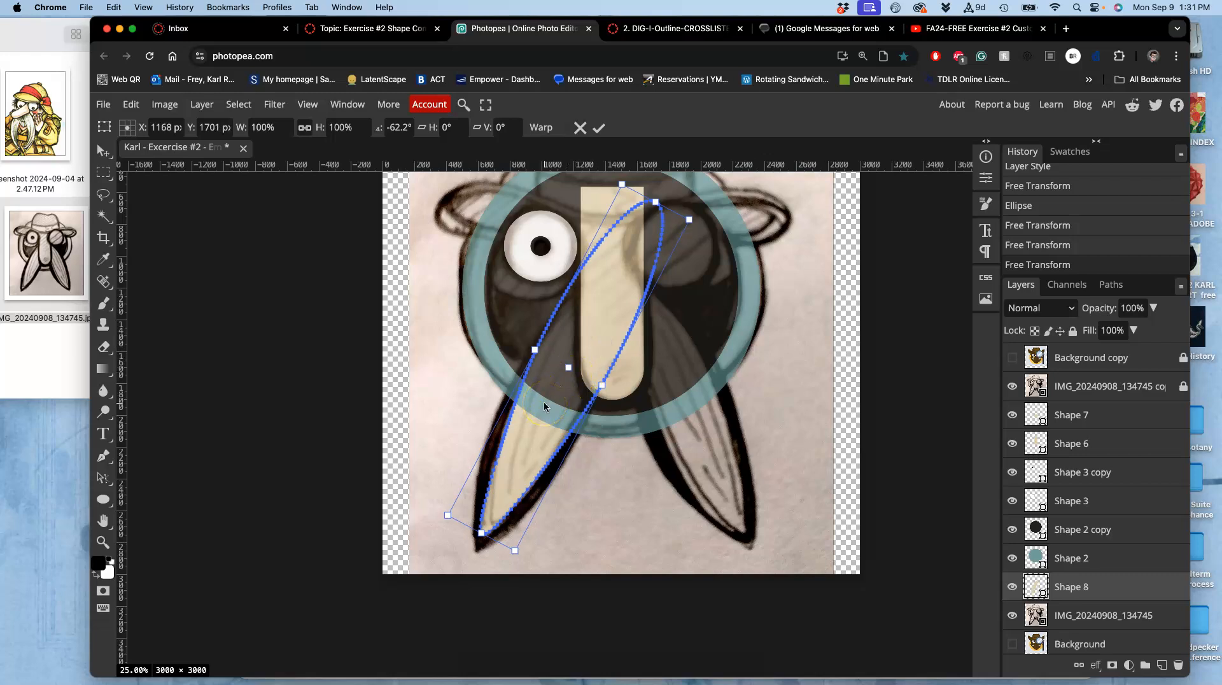
key(Escape)
click(586, 403)
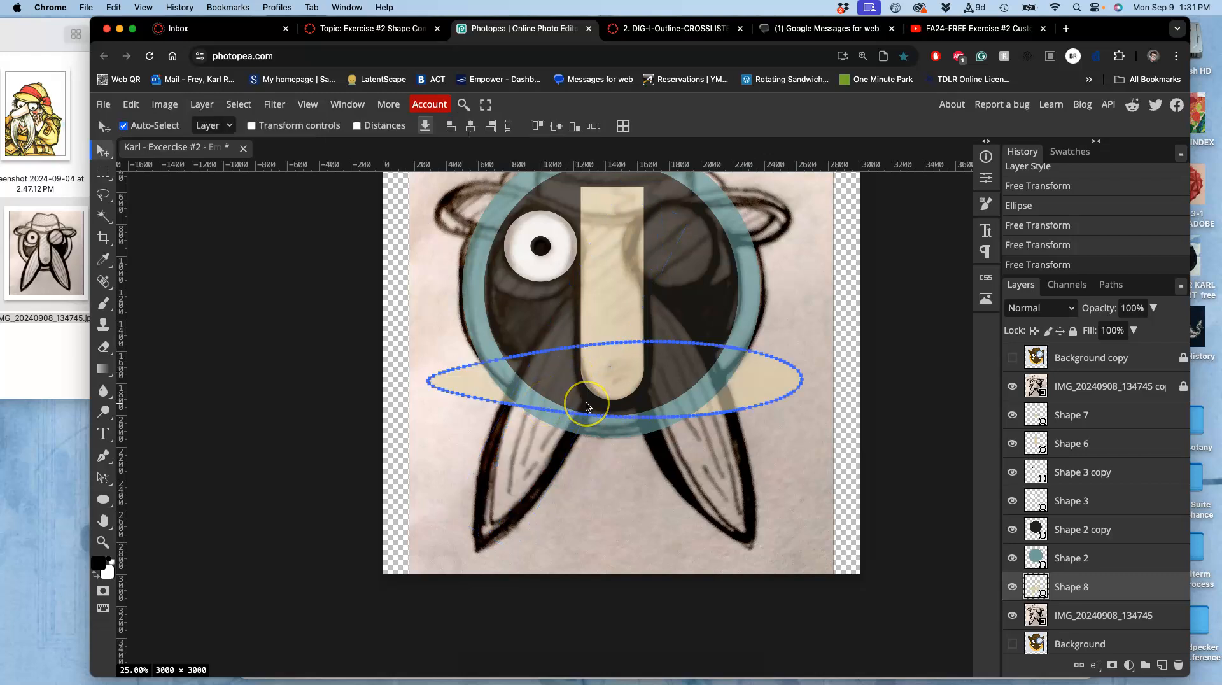
Warp the ellipse slightly, nudging its upper and lower edges near the left end.
key(super+t)
right_click(642, 372)
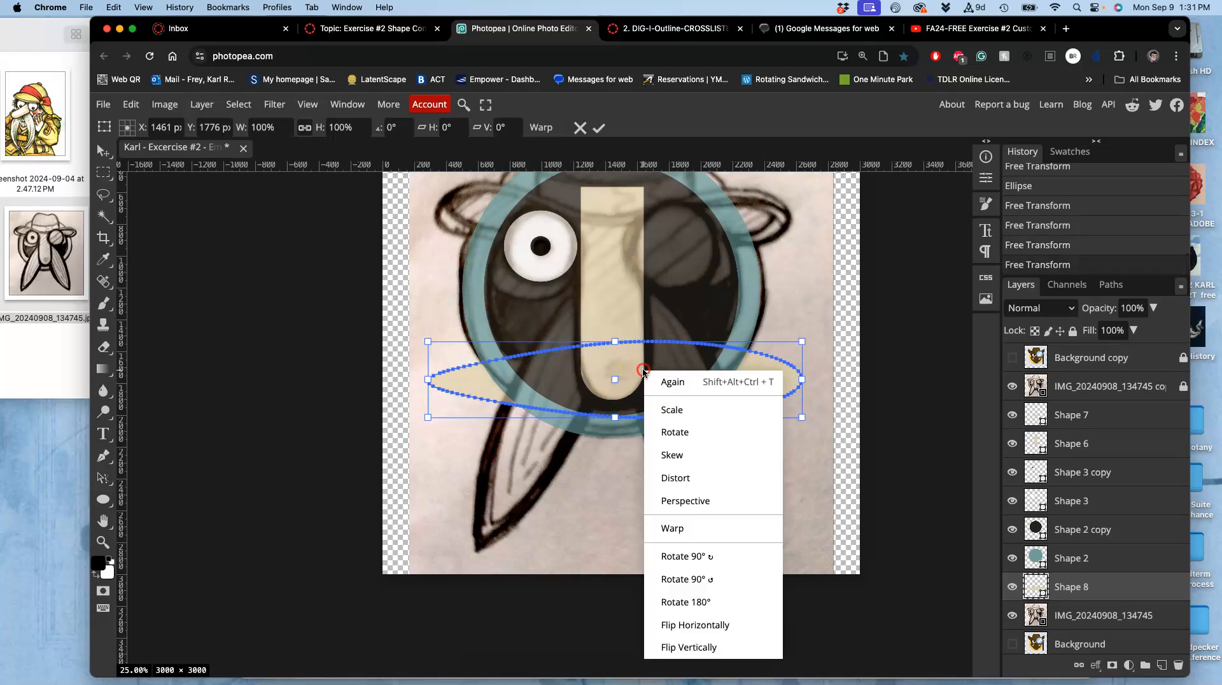
click(673, 528)
drag(546, 355, 547, 349)
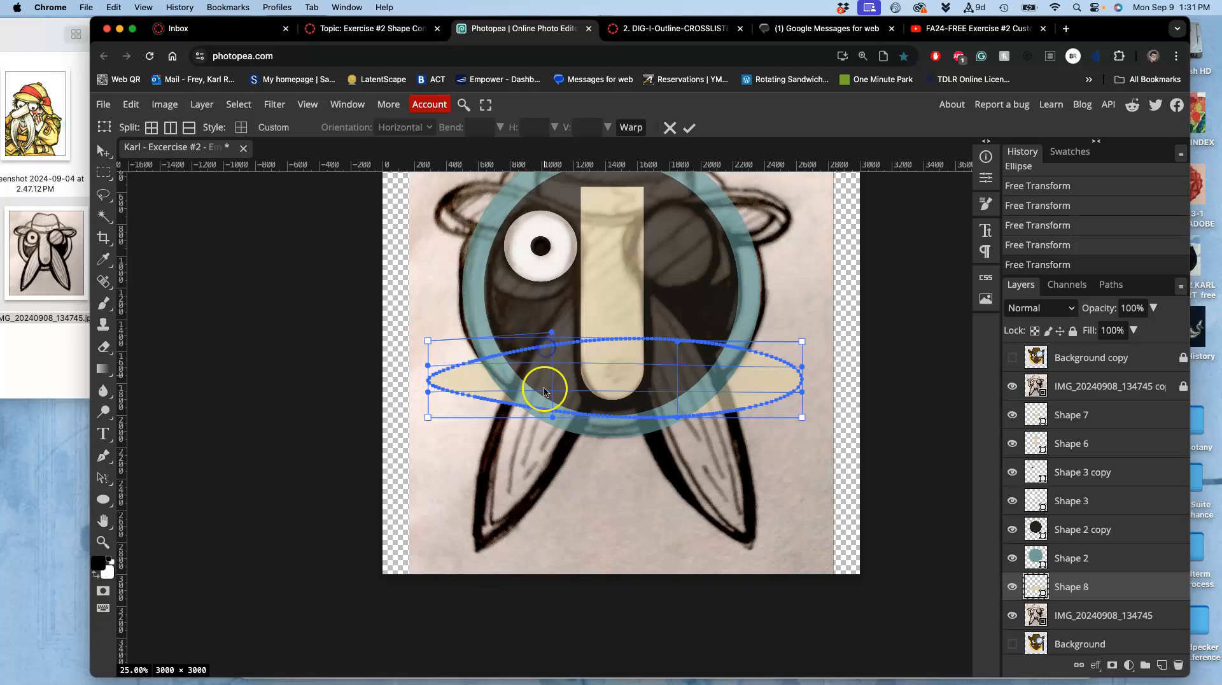
drag(546, 404, 546, 416)
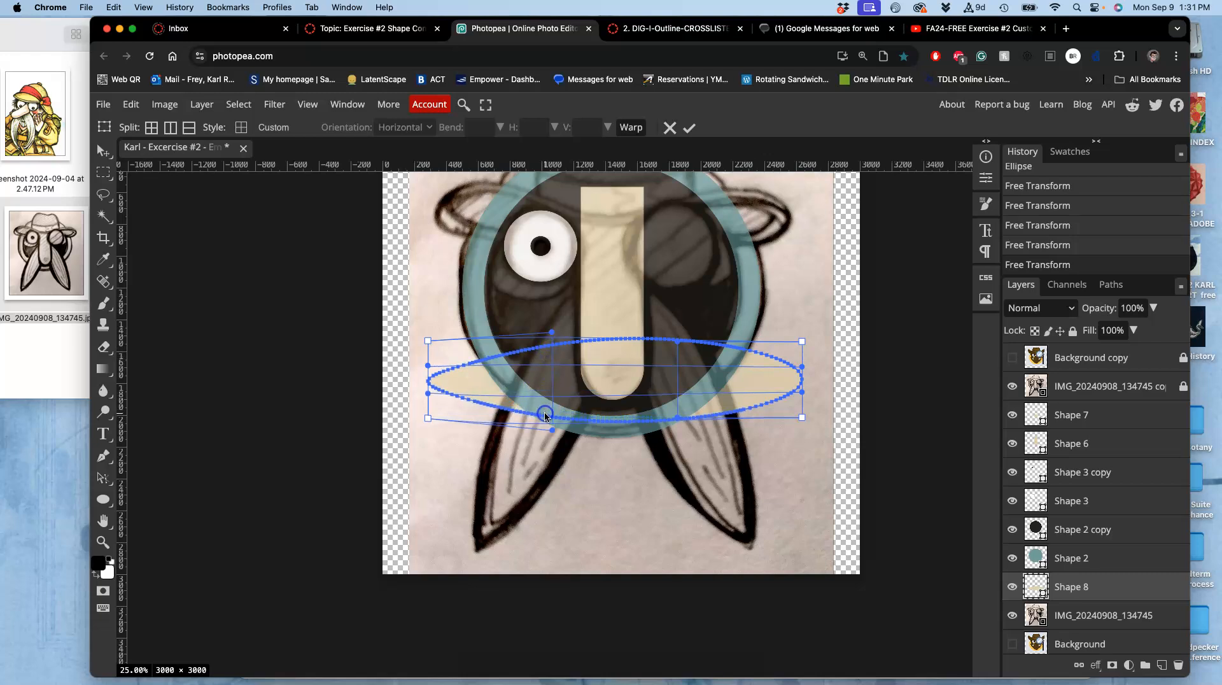
double_click(602, 396)
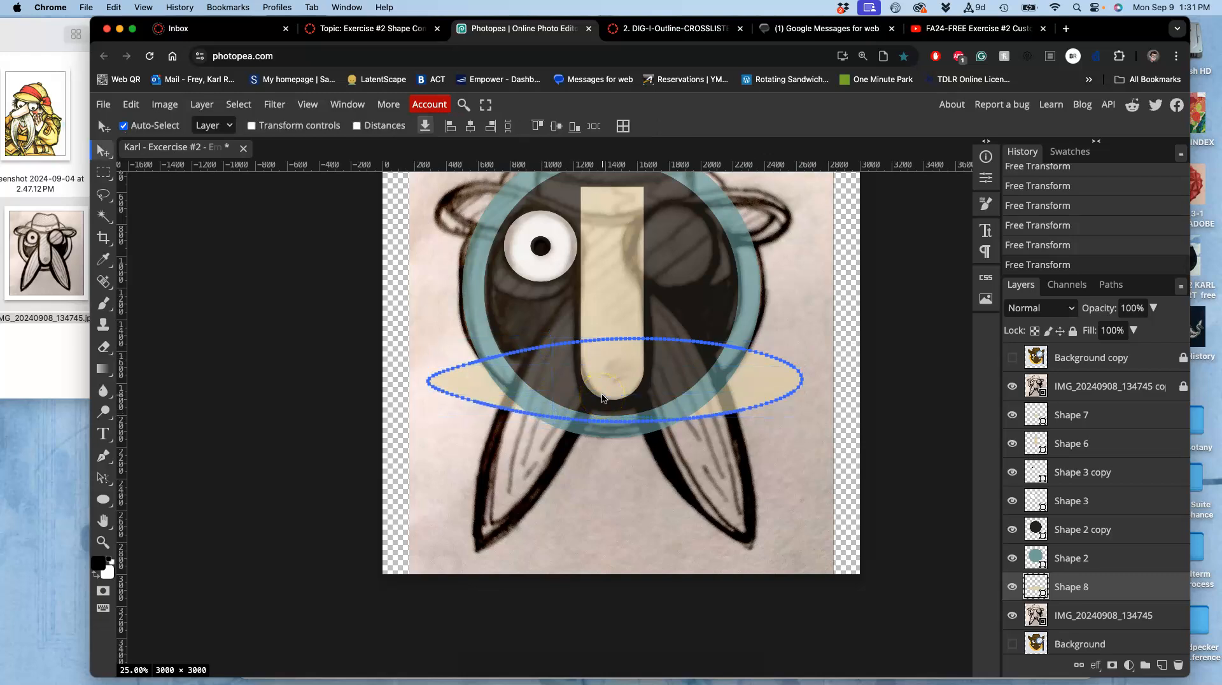
Rotate the ellipse about -63°, scale its height to about 88%, and place it diagonally over the sketch's left ear.
key(super+alt+t)
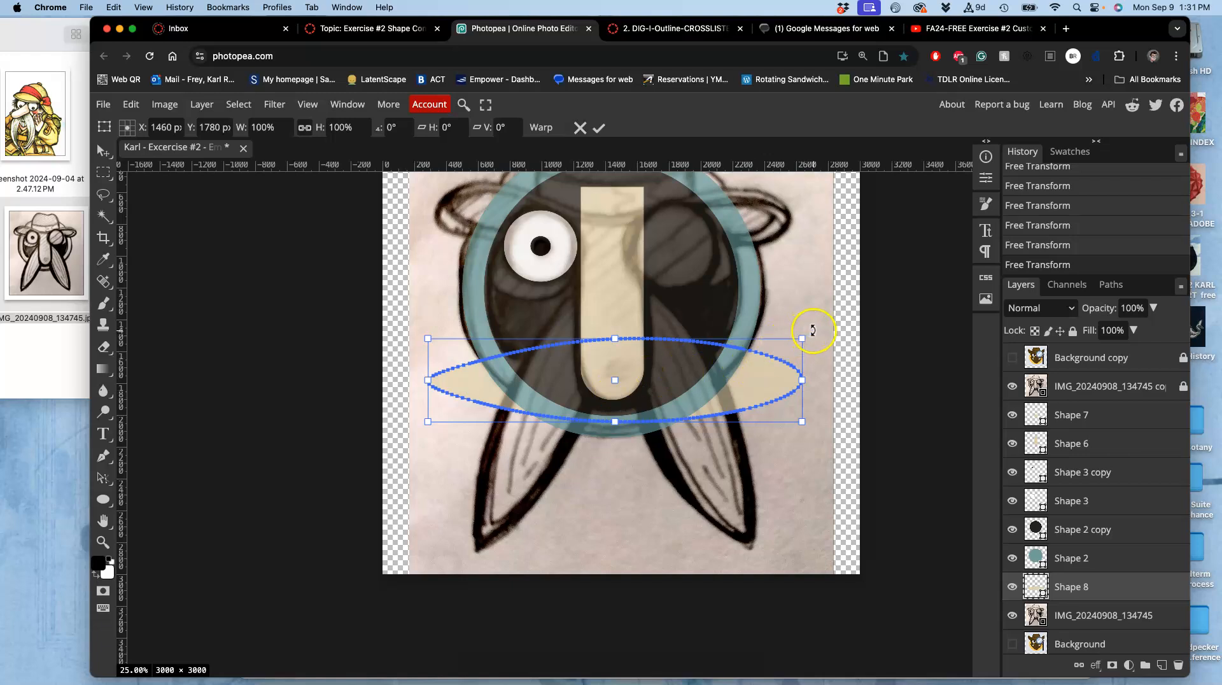
drag(813, 330, 652, 240)
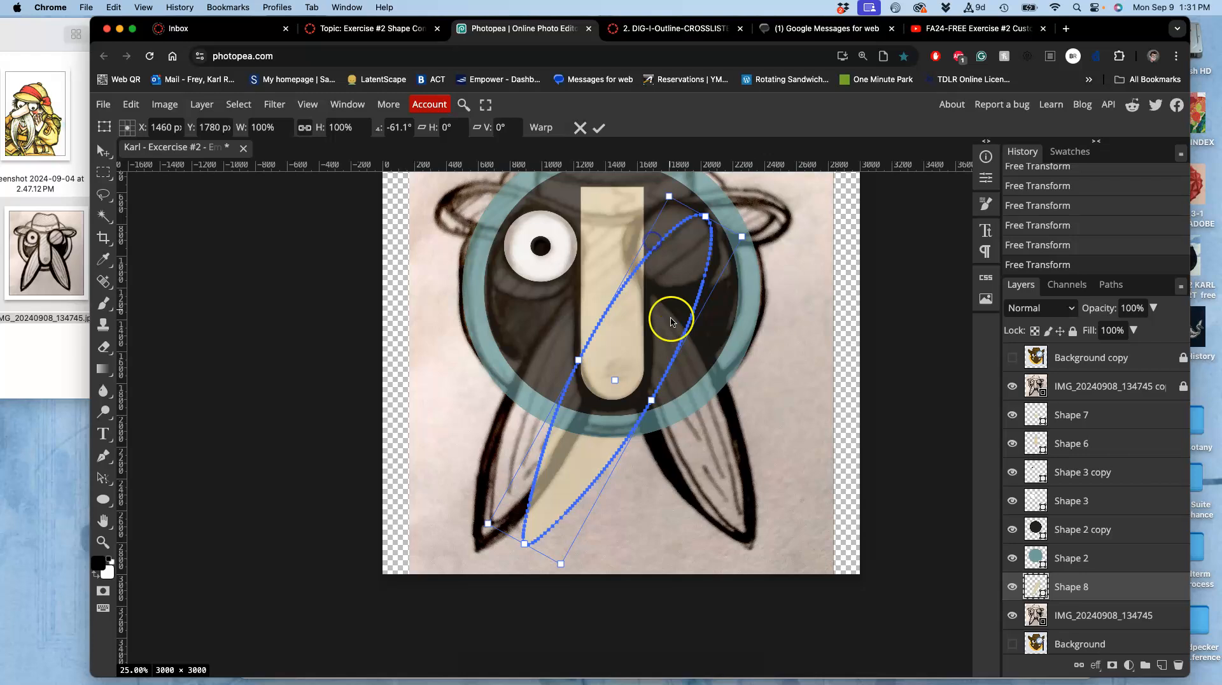
drag(667, 335, 625, 322)
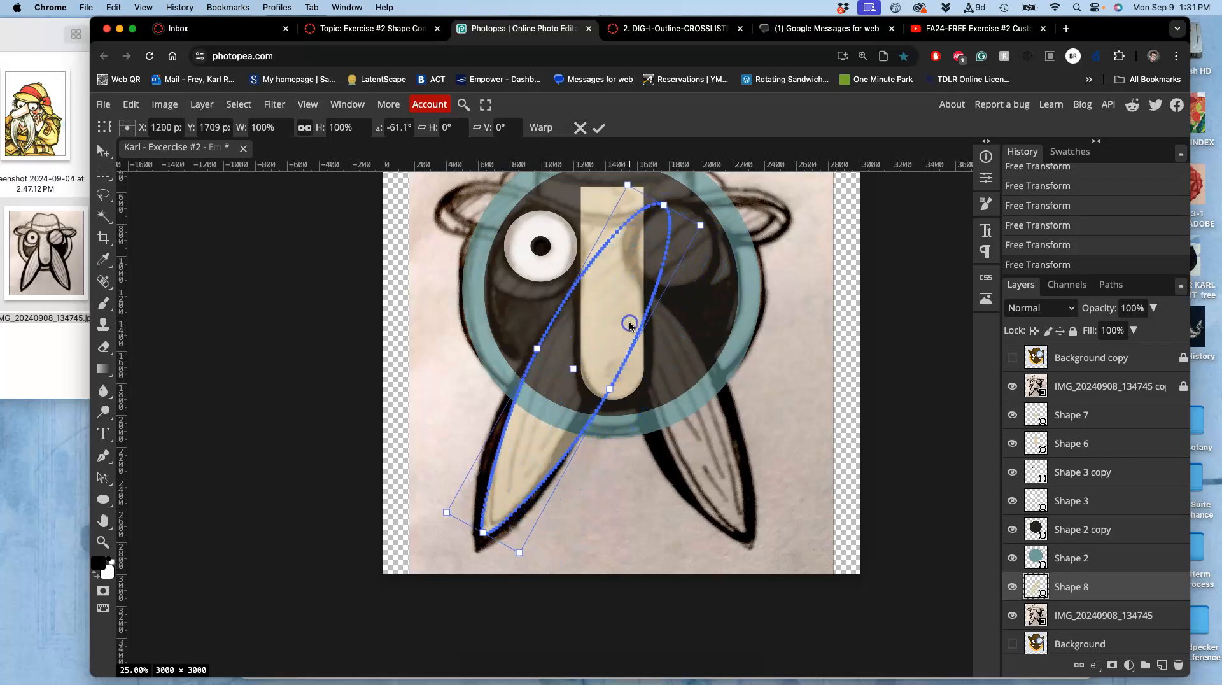
drag(719, 223, 714, 221)
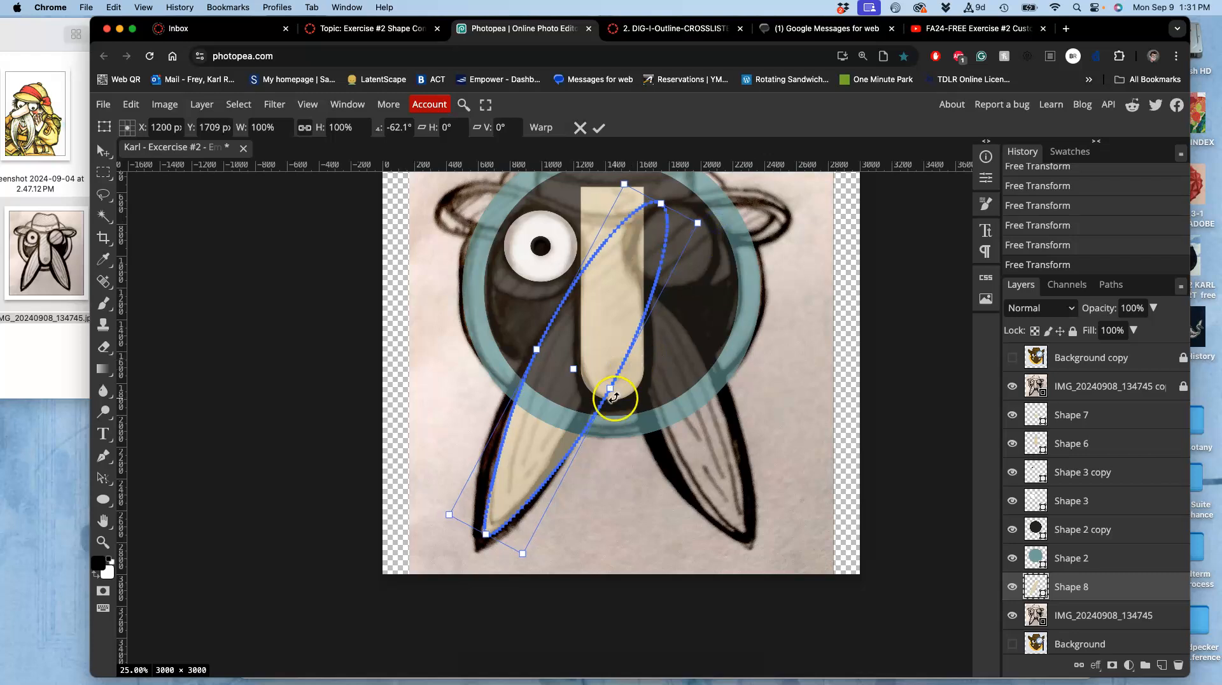
drag(610, 390, 601, 383)
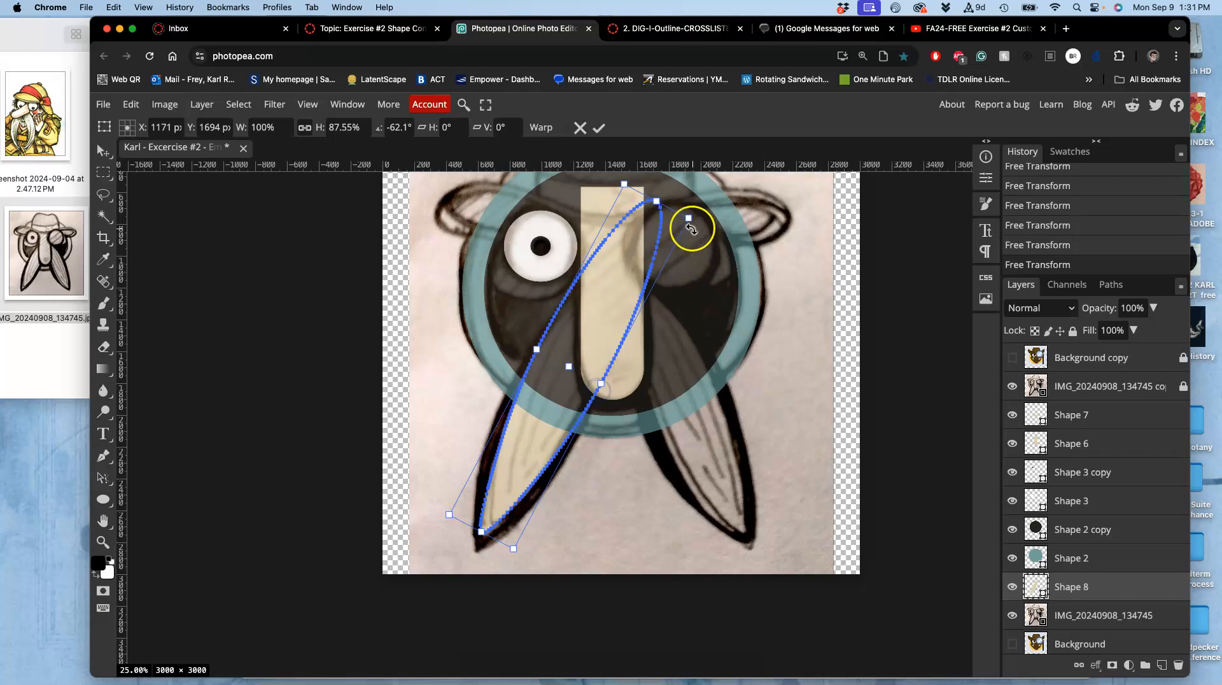
drag(700, 216, 699, 213)
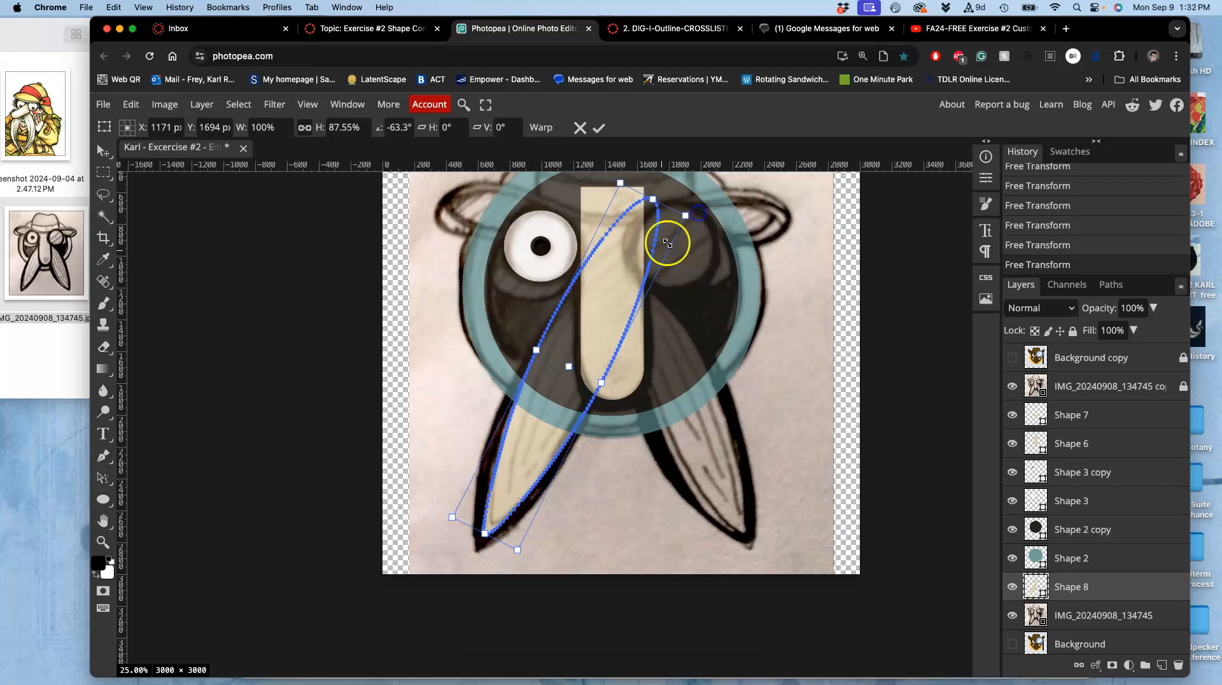
drag(568, 326, 567, 328)
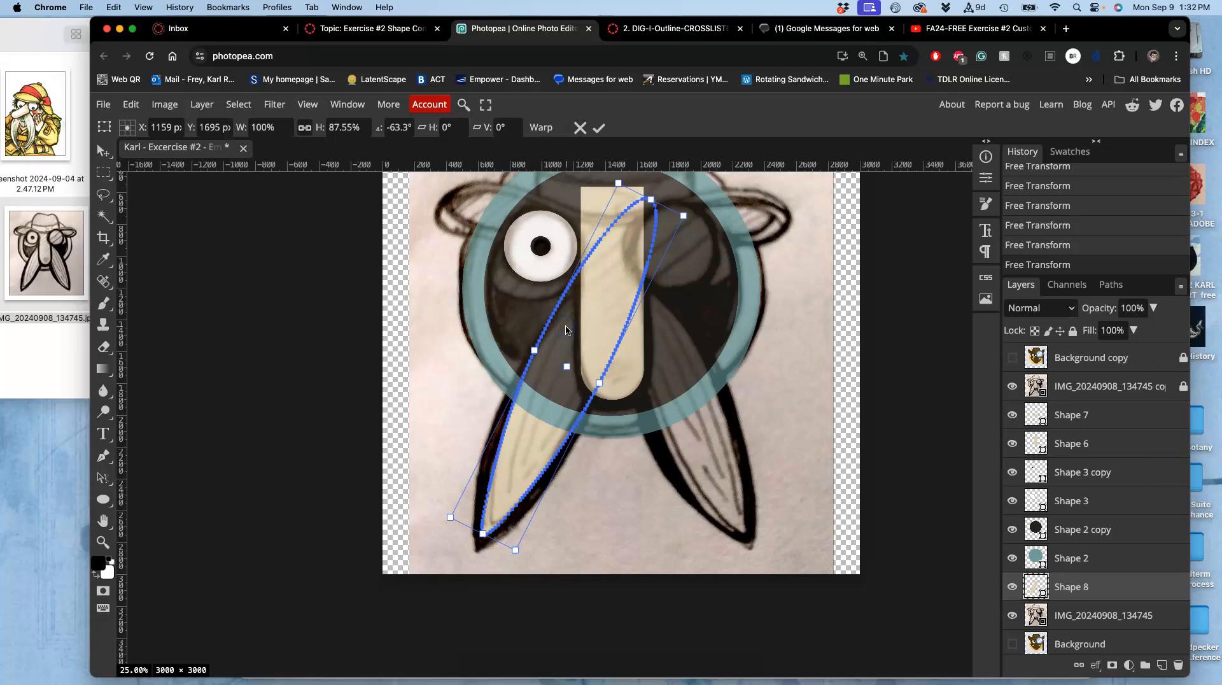
key(Return)
click(567, 349)
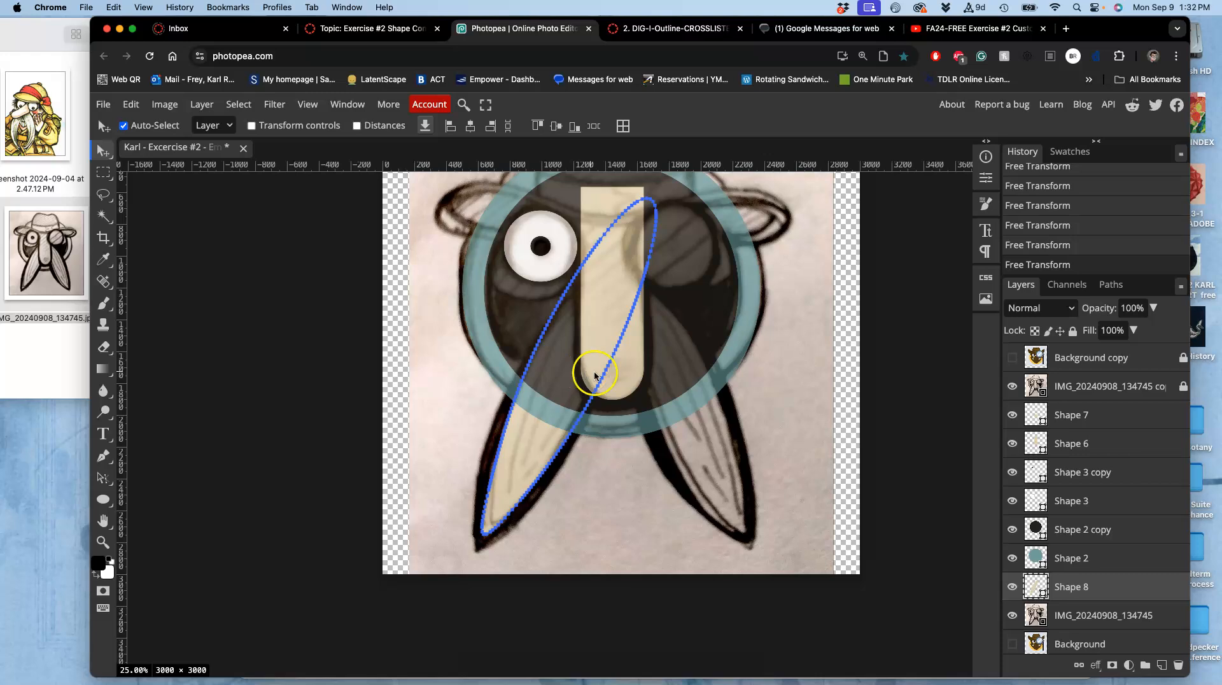
Move the ear ellipse layer down below Shape 3 and recolour it a paler greyish beige.
click(1099, 587)
drag(1099, 587, 1095, 517)
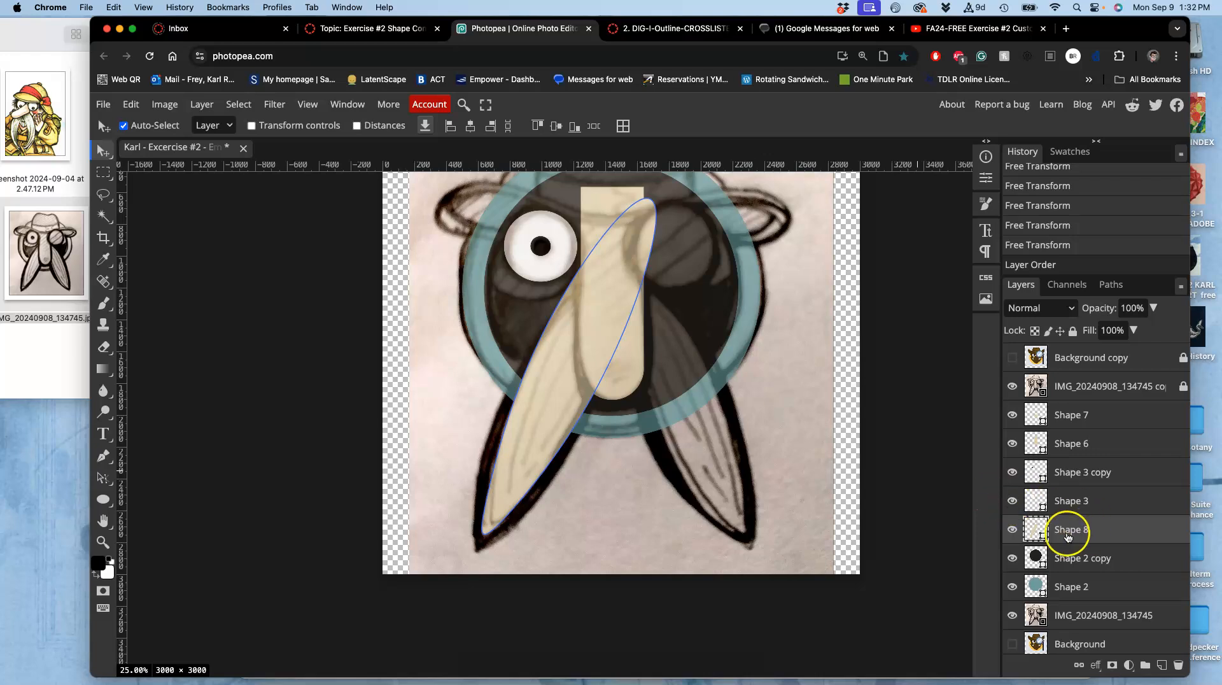
double_click(1036, 532)
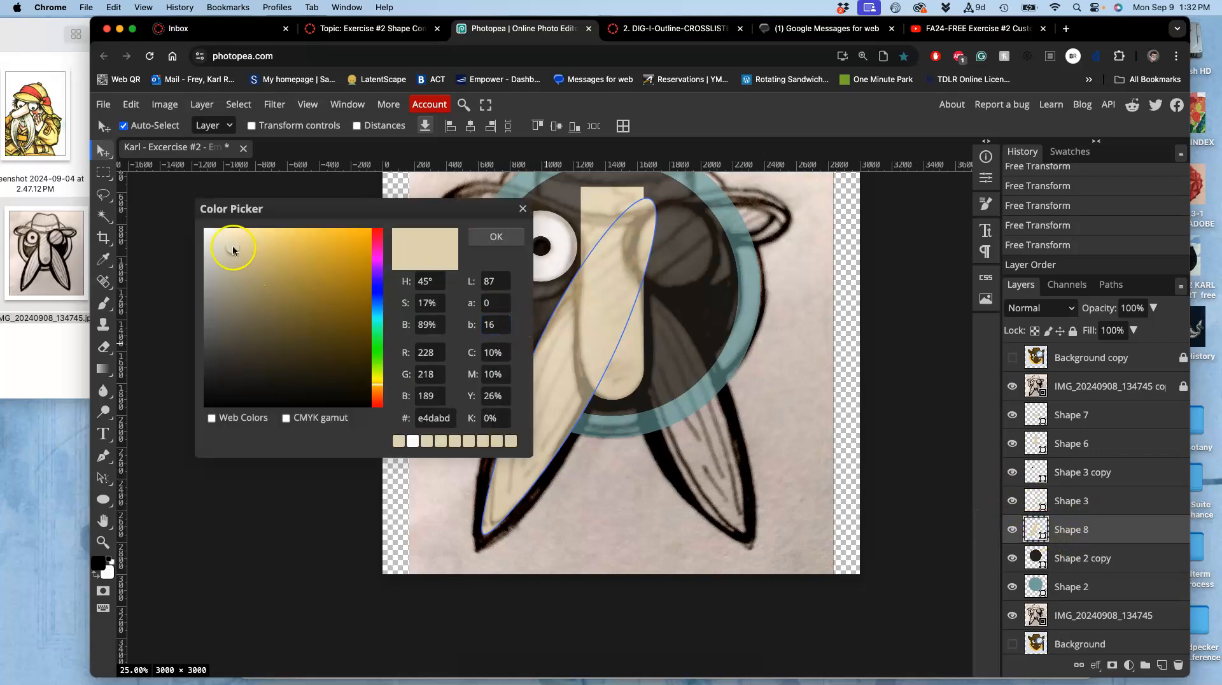
drag(212, 254, 216, 247)
click(496, 238)
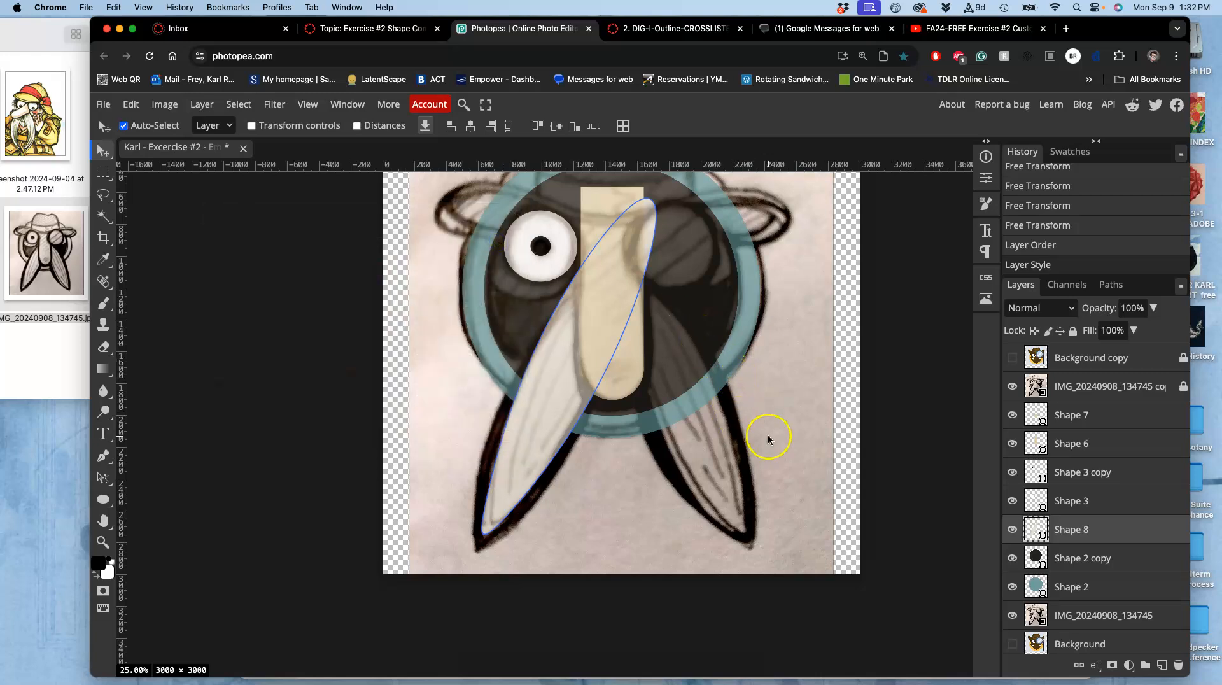
Hide both reference image layers to view the shapes without the sketch.
click(1013, 386)
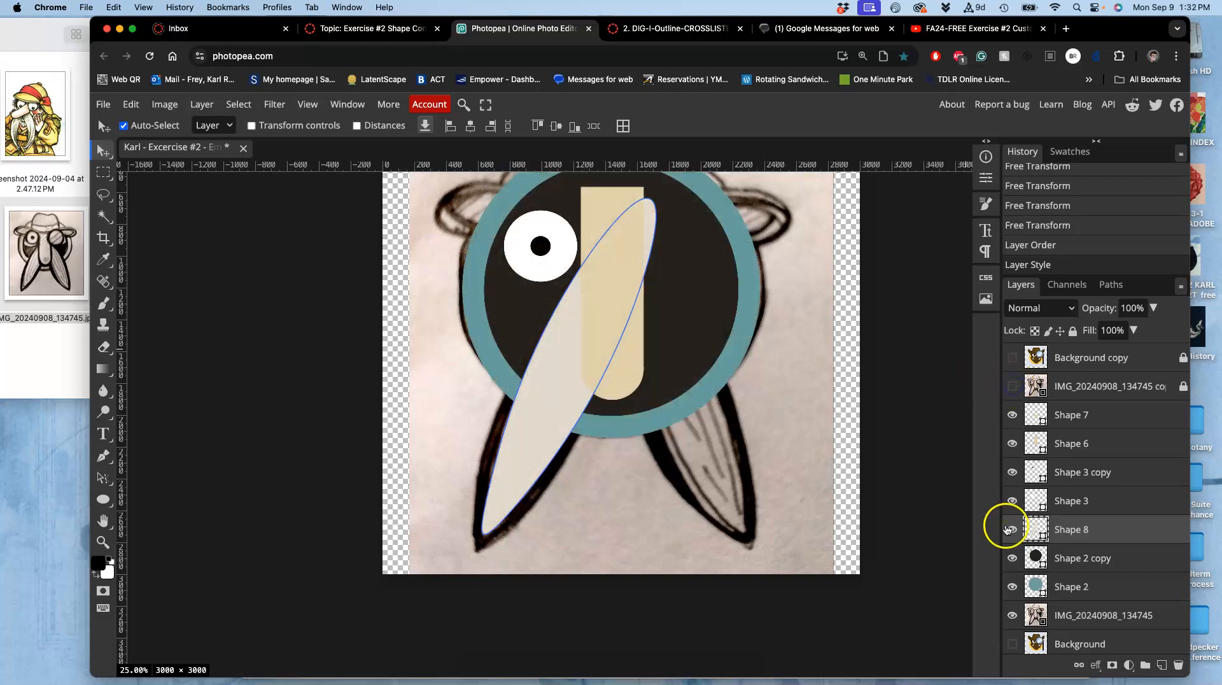
click(1014, 618)
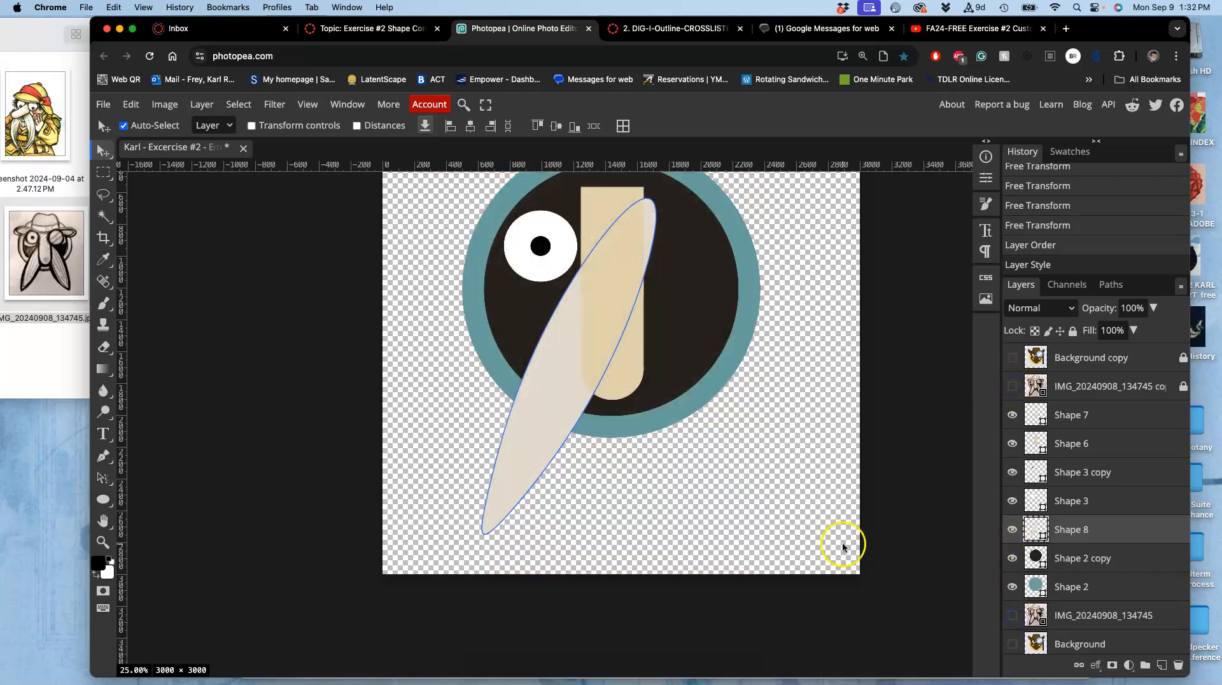
click(1076, 615)
scroll(785, 439, up, 1)
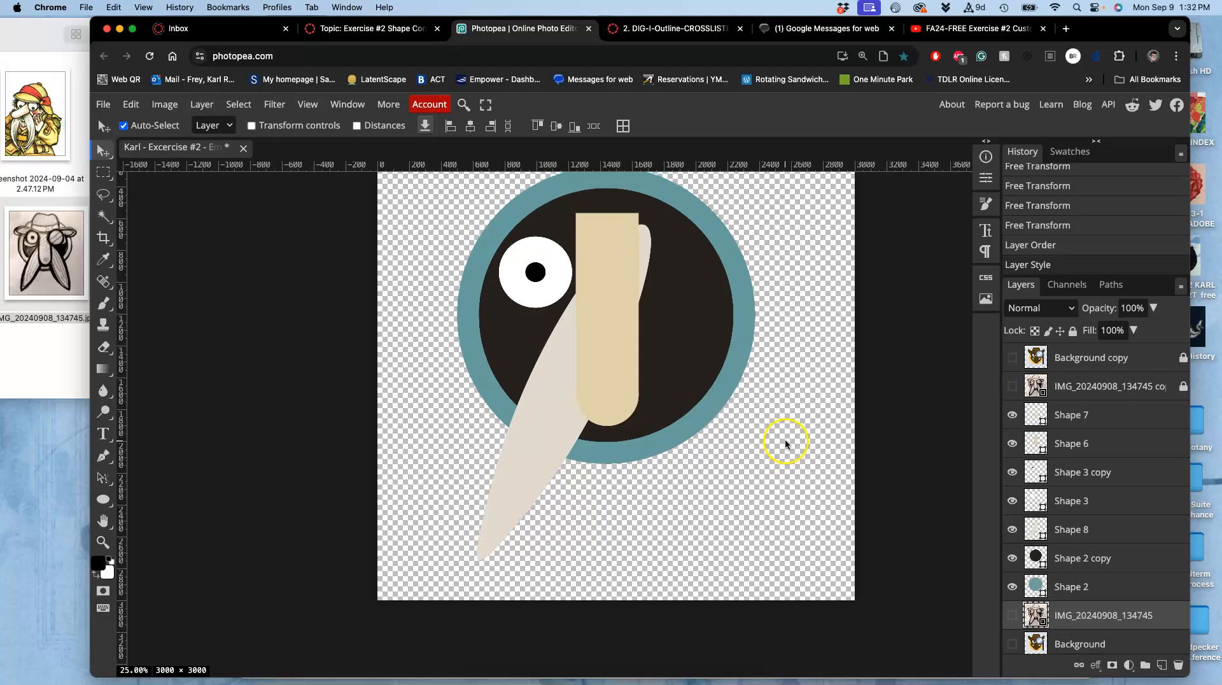
scroll(785, 442, up, 1)
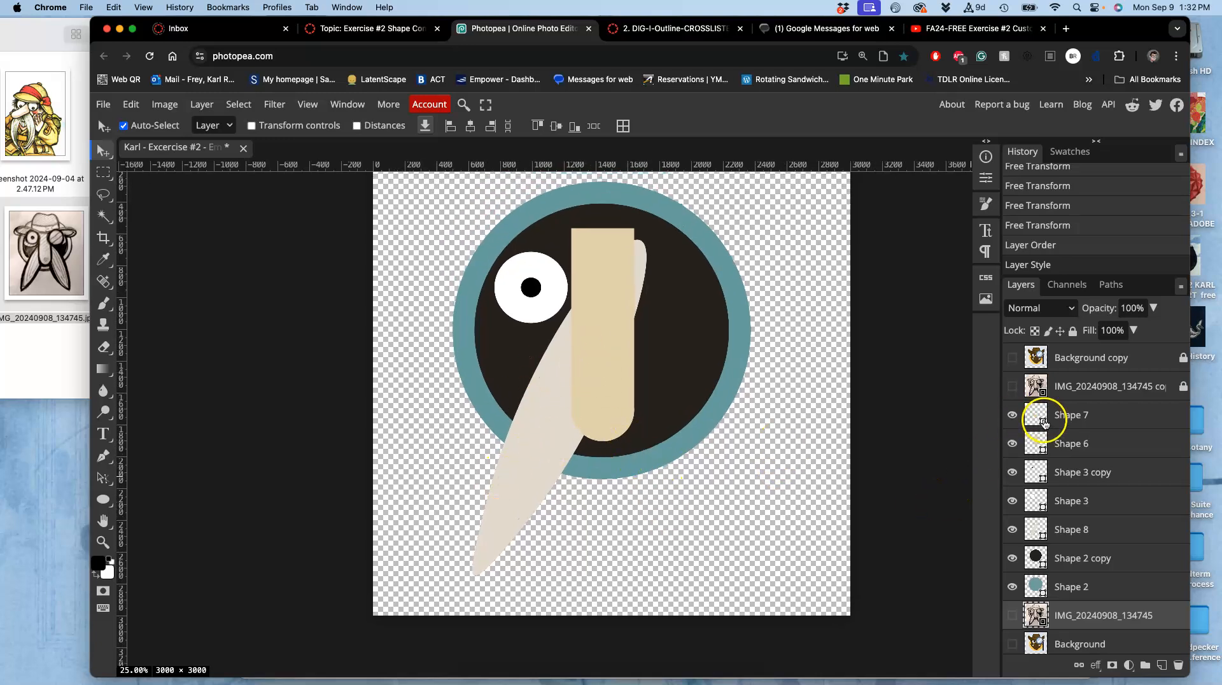
click(1013, 531)
click(1013, 531)
Duplicate the ear ellipse, flip the copy horizontally, and move it over the right side as the second ear.
click(551, 448)
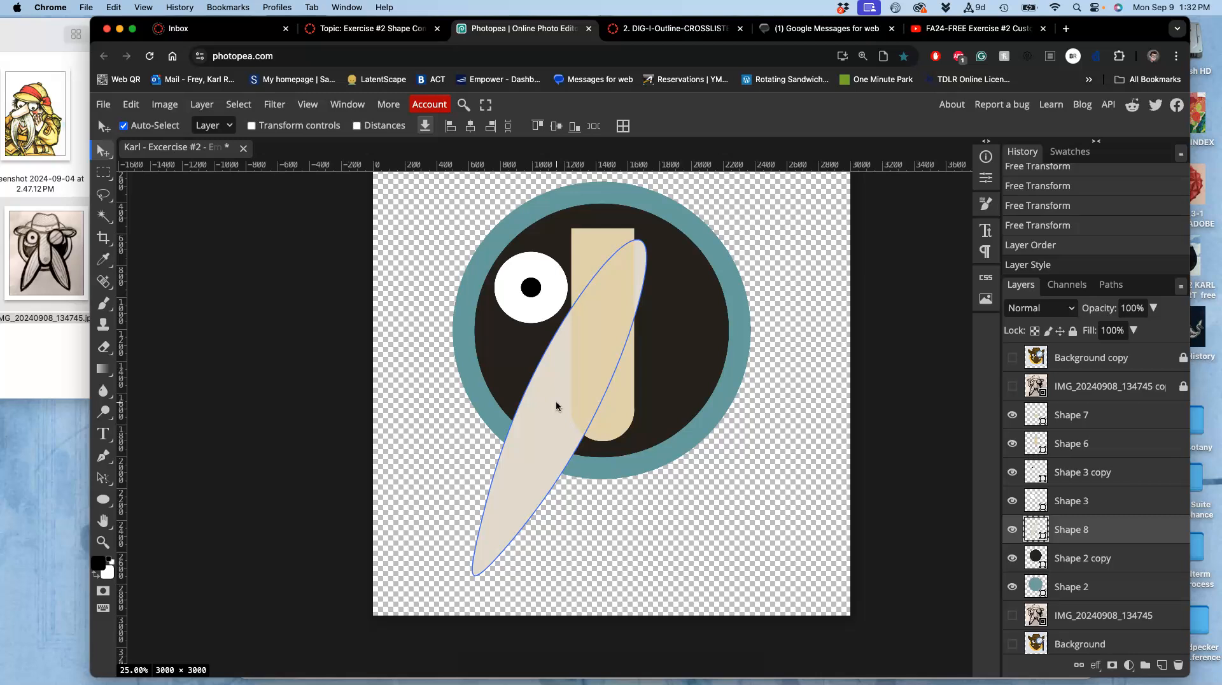
key(super+j)
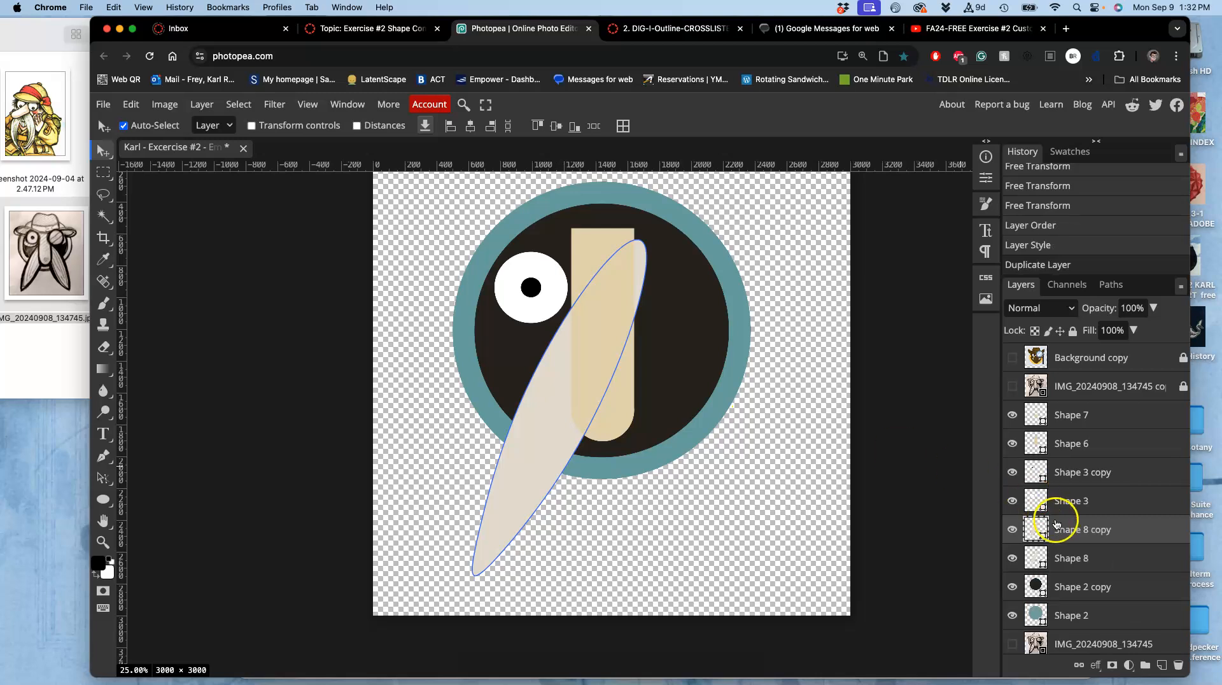
click(131, 104)
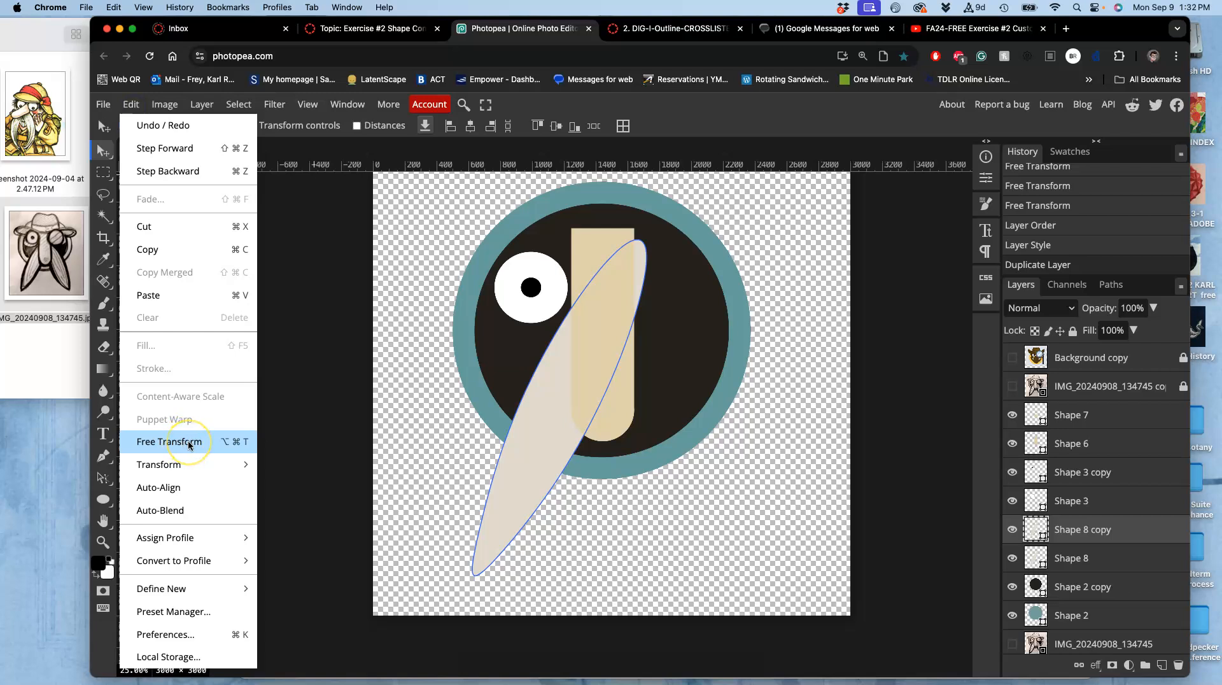
click(169, 442)
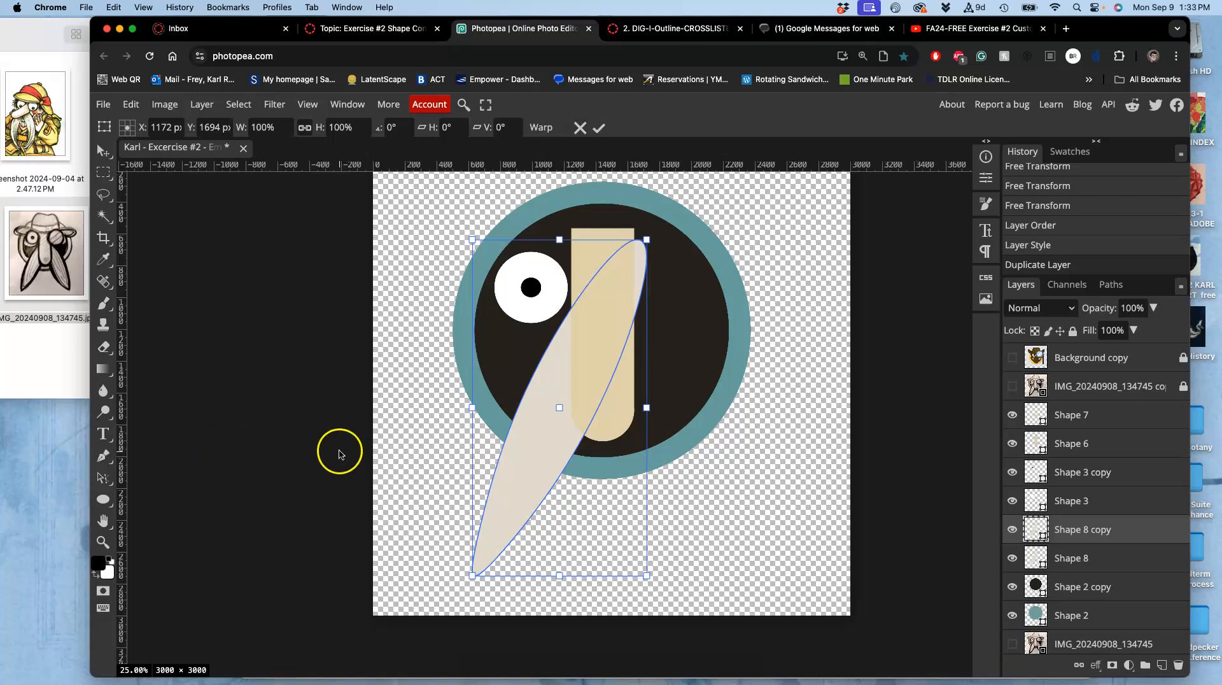
right_click(524, 455)
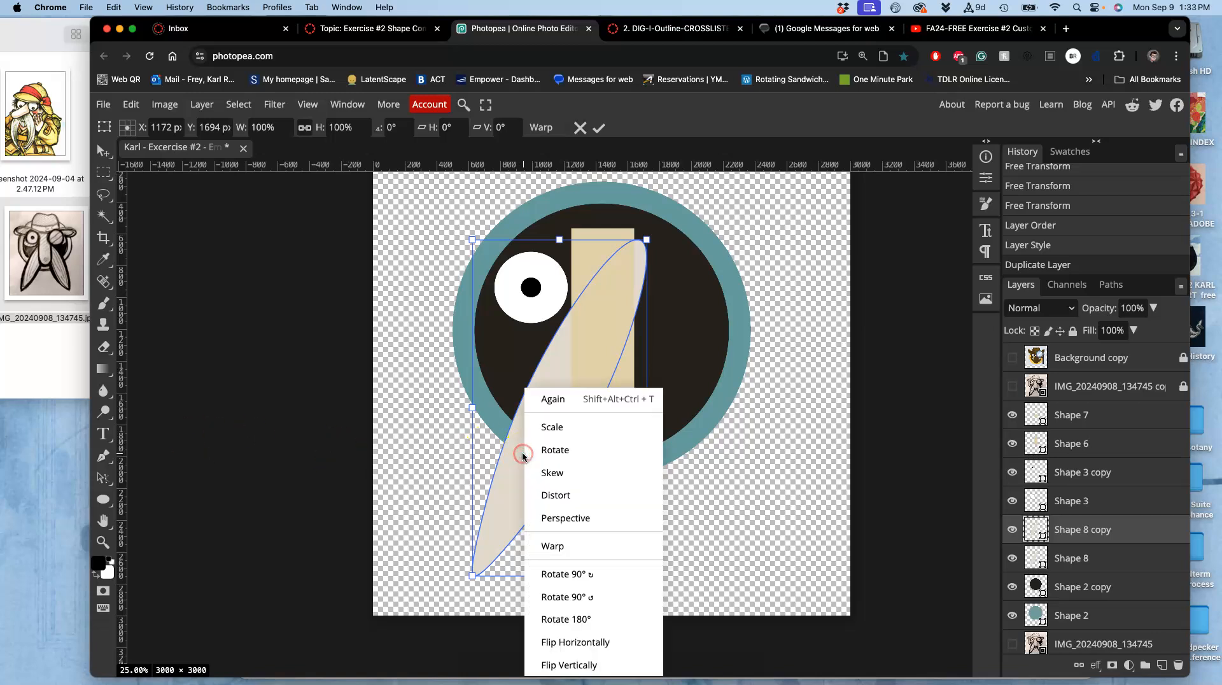
click(581, 638)
drag(576, 456, 685, 475)
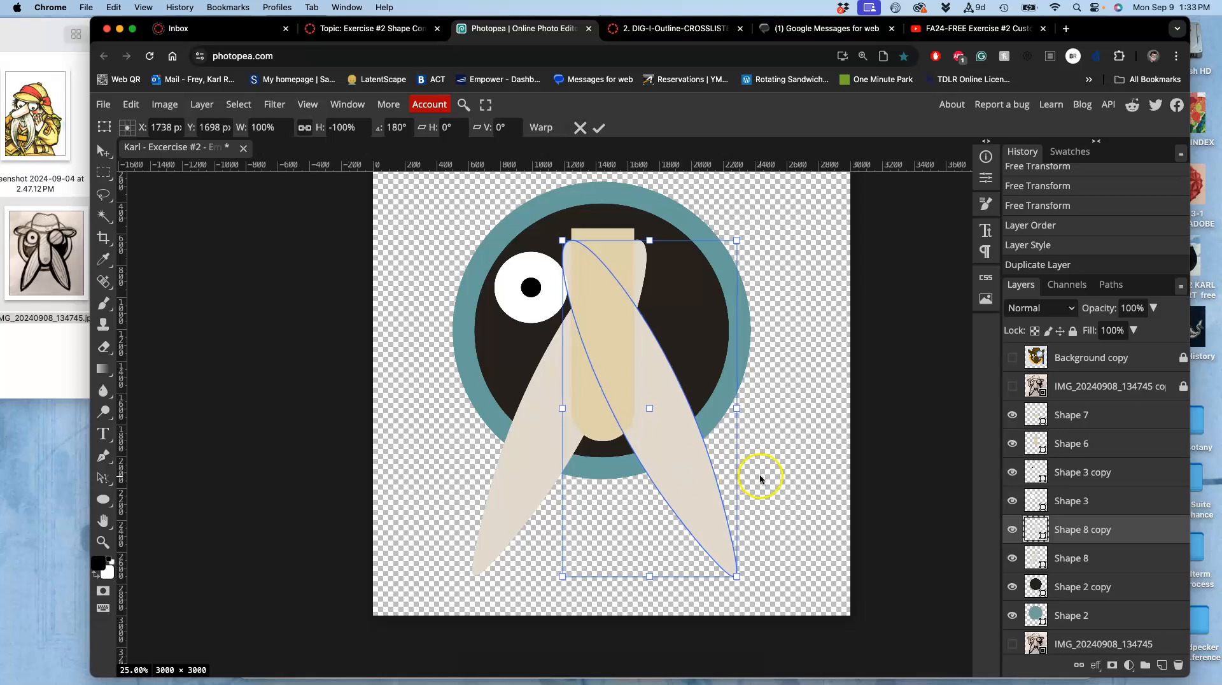
drag(690, 467, 686, 466)
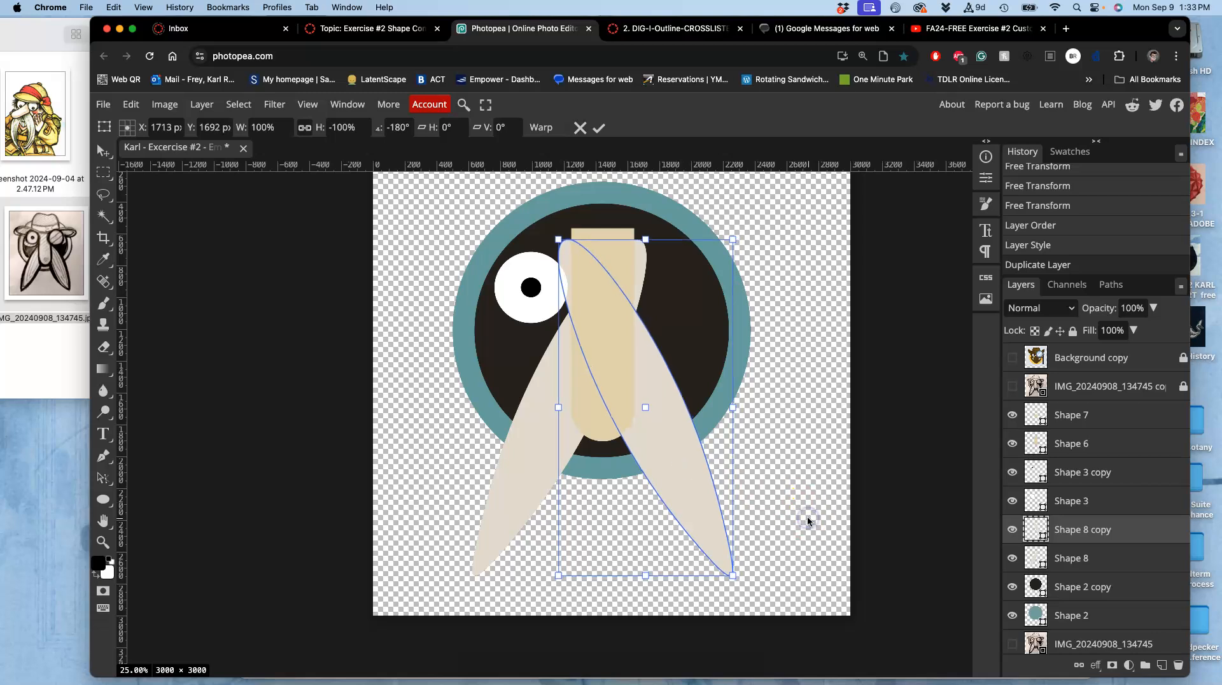
key(Return)
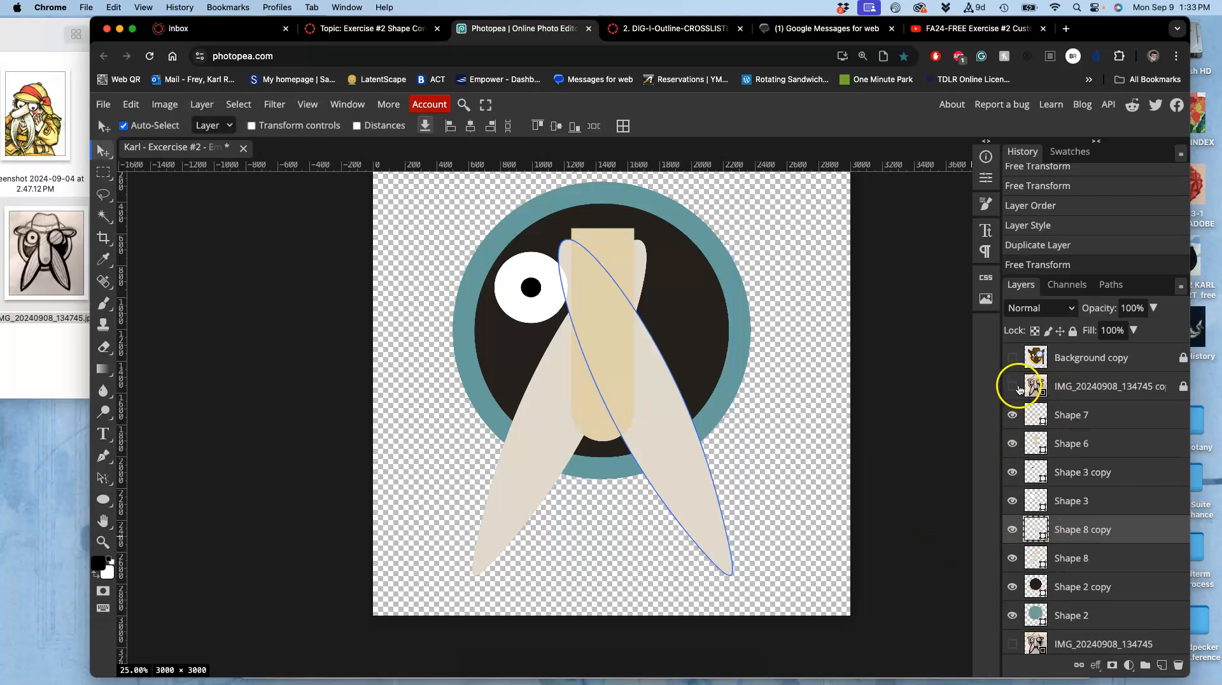
Show the semi-transparent sketch copy layer again above the shapes.
click(1063, 386)
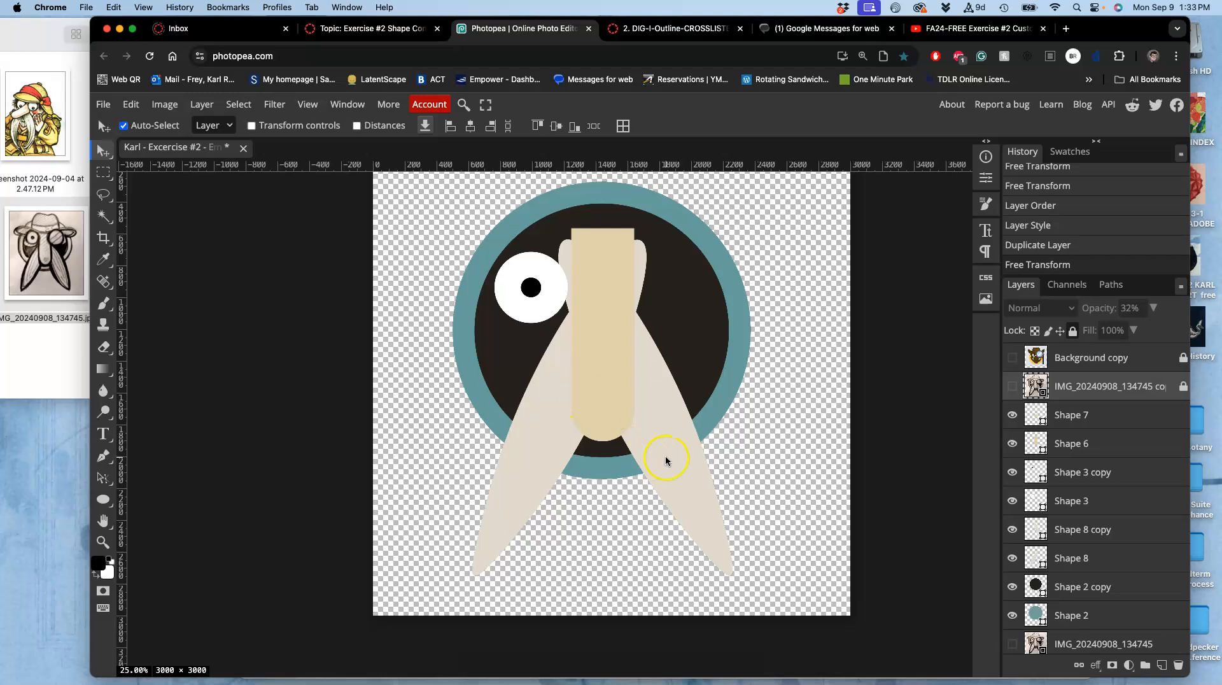
click(1013, 386)
click(1013, 387)
click(1013, 387)
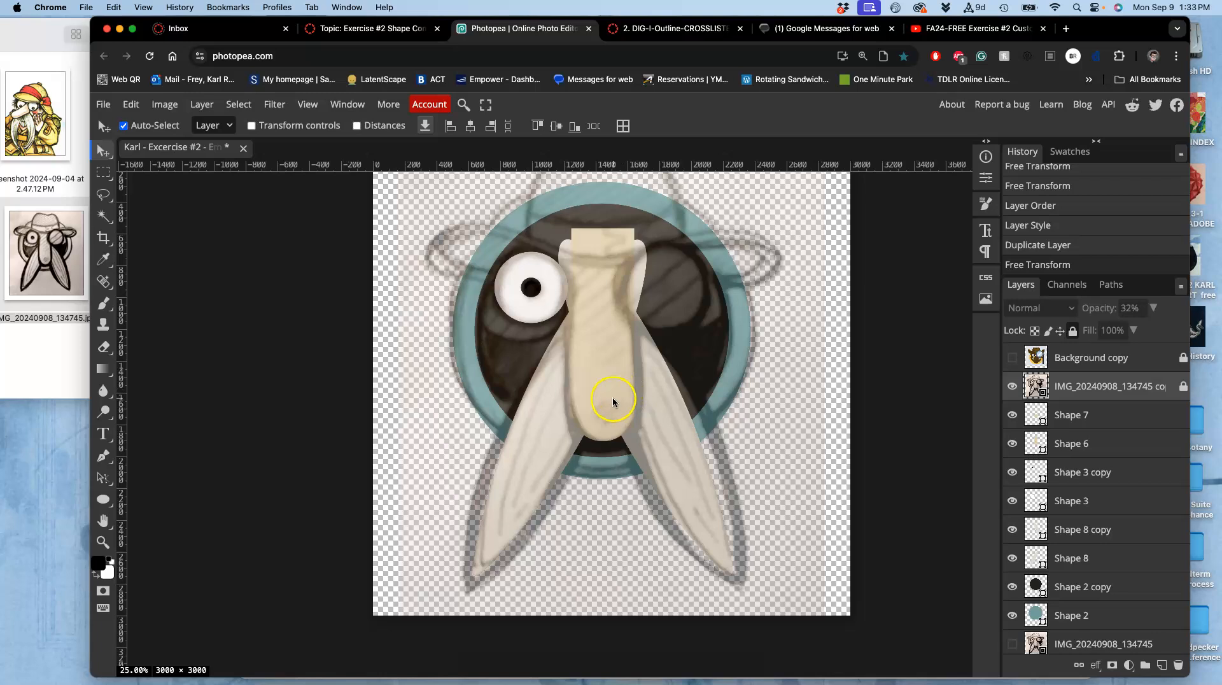
Duplicate the round Shape 7 layer, move the copy over the left eye, and enlarge it to about 149% by 155%.
click(608, 414)
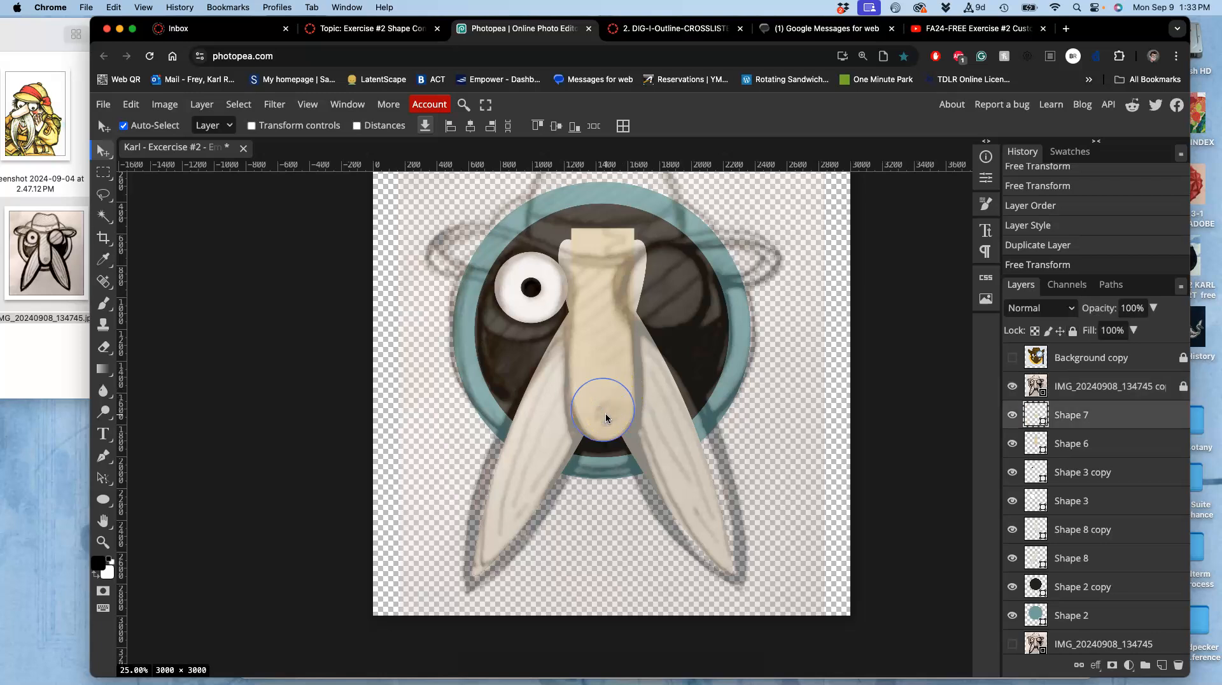
key(super+j)
drag(606, 416, 509, 306)
key(super+t)
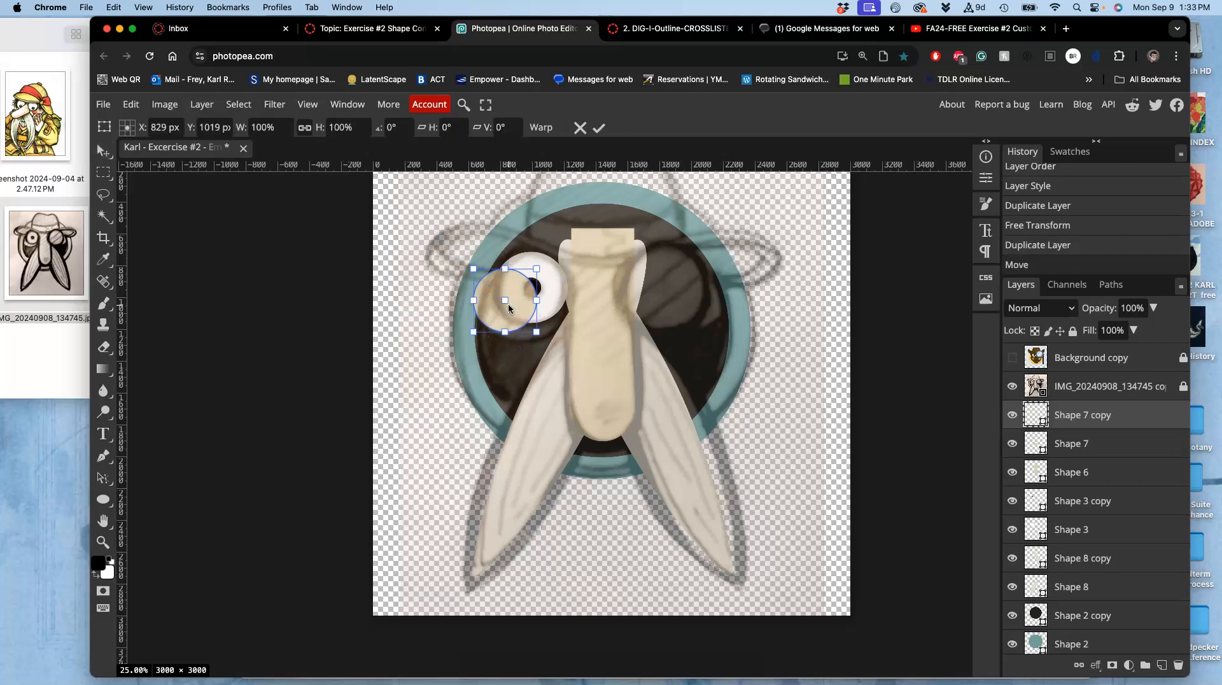
drag(538, 267, 577, 246)
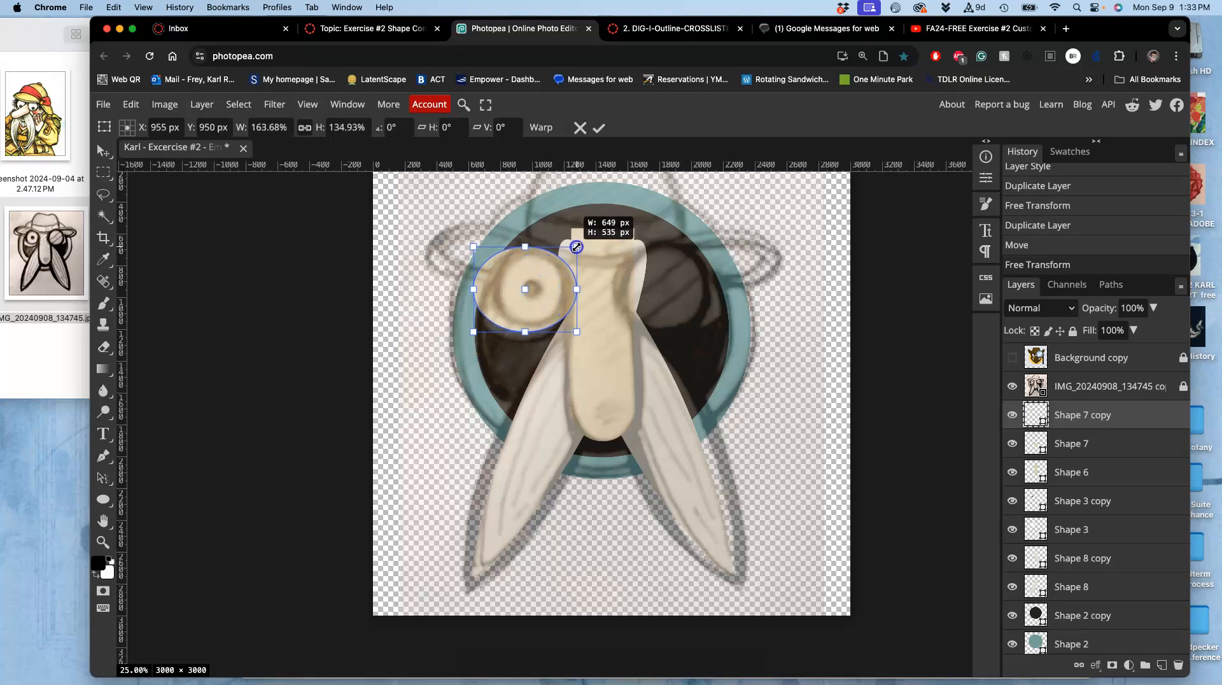
drag(525, 332, 525, 344)
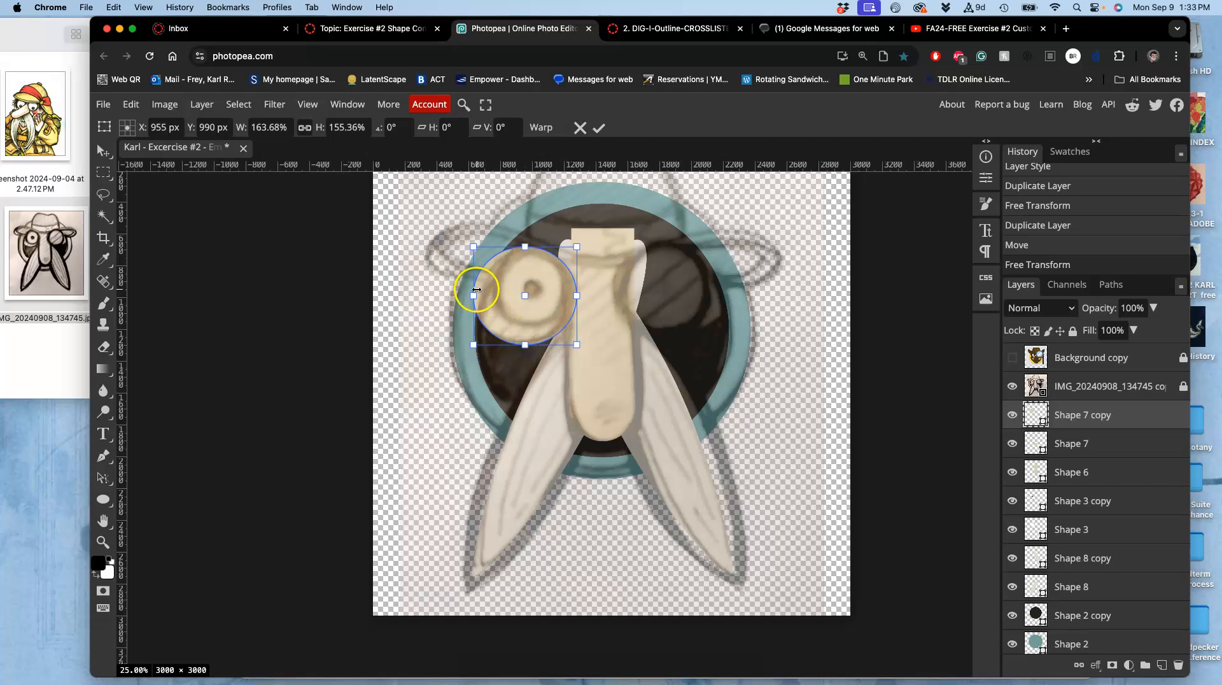
drag(473, 296, 483, 304)
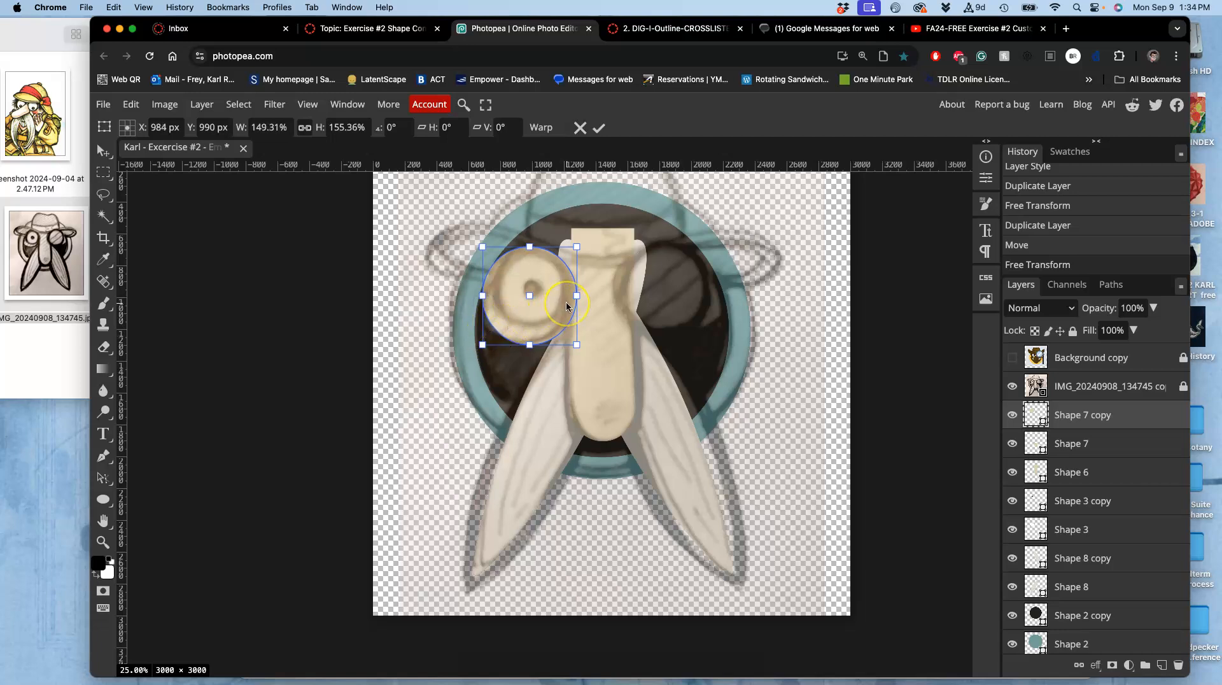
key(Return)
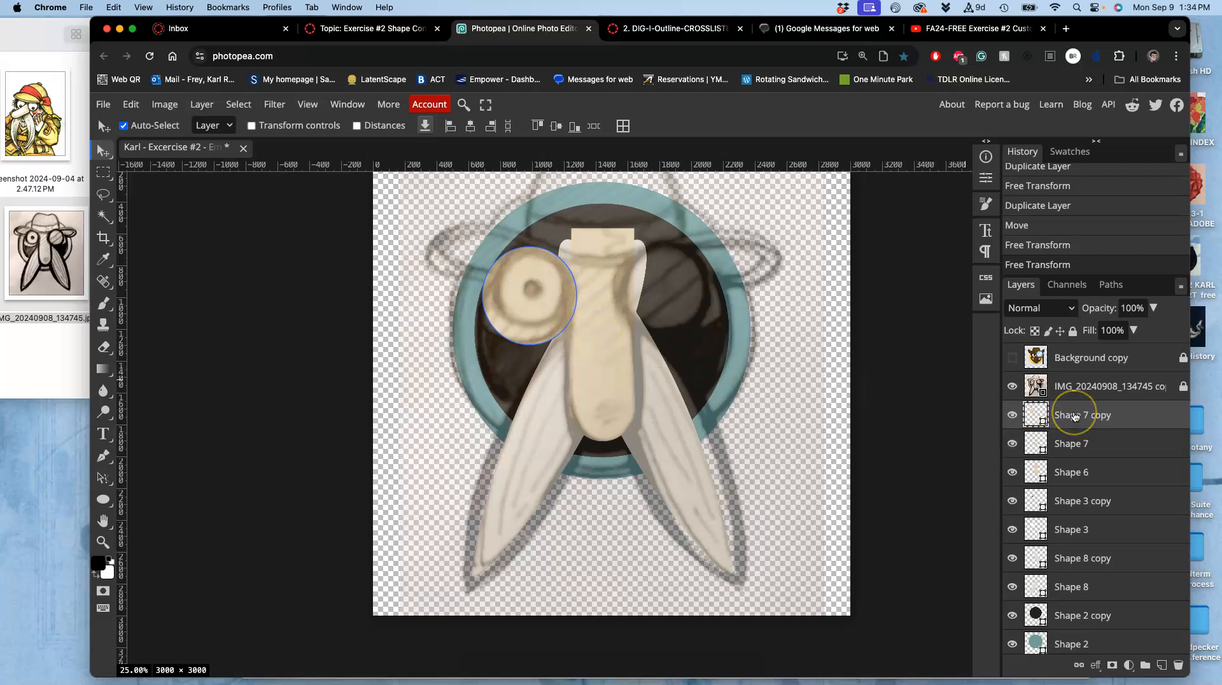
Move the enlarged circle copy down the layer stack to sit just below Shape 8, behind the eye.
mouse_move(1075, 416)
mouse_down()
mouse_move(1074, 470)
mouse_move(1074, 415)
mouse_up()
key(super+minus)
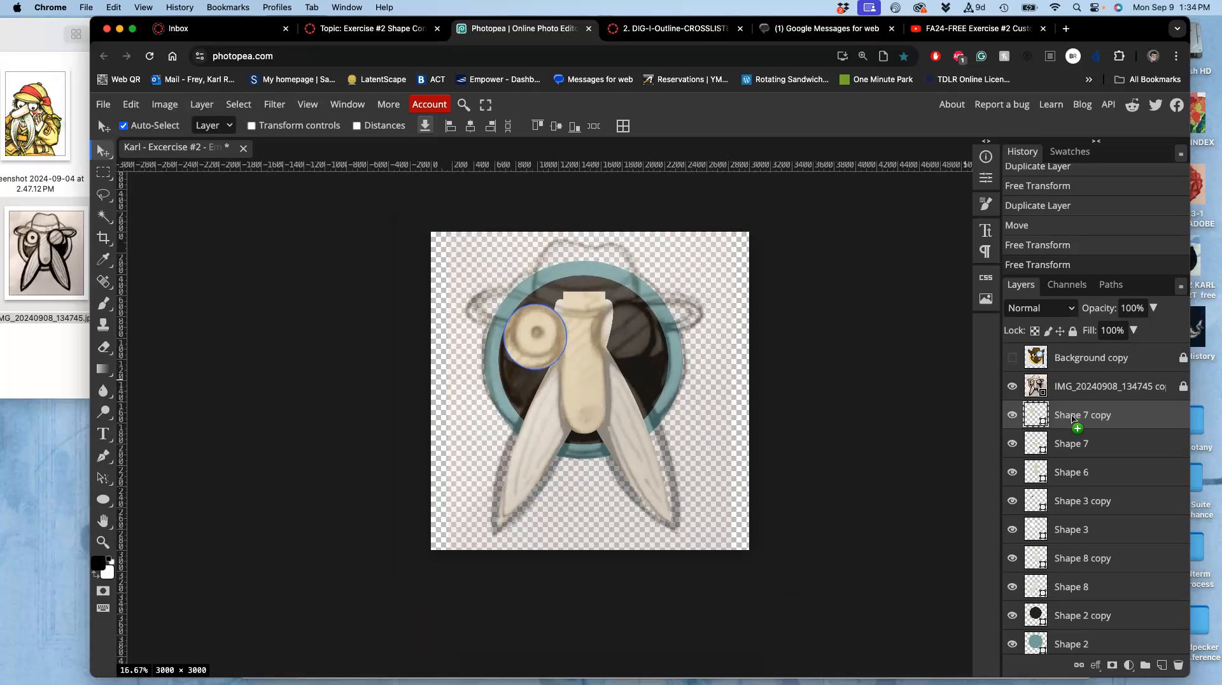
key(super+minus)
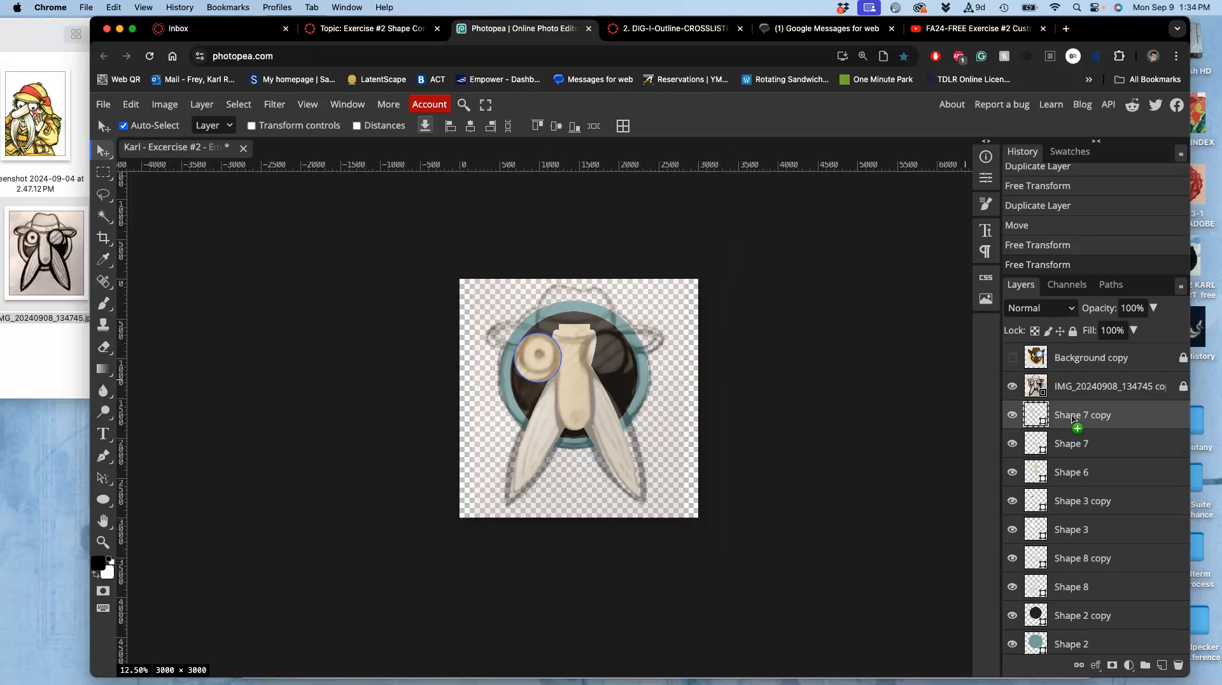
key(super+minus)
key(super+minus)
key(super+equal)
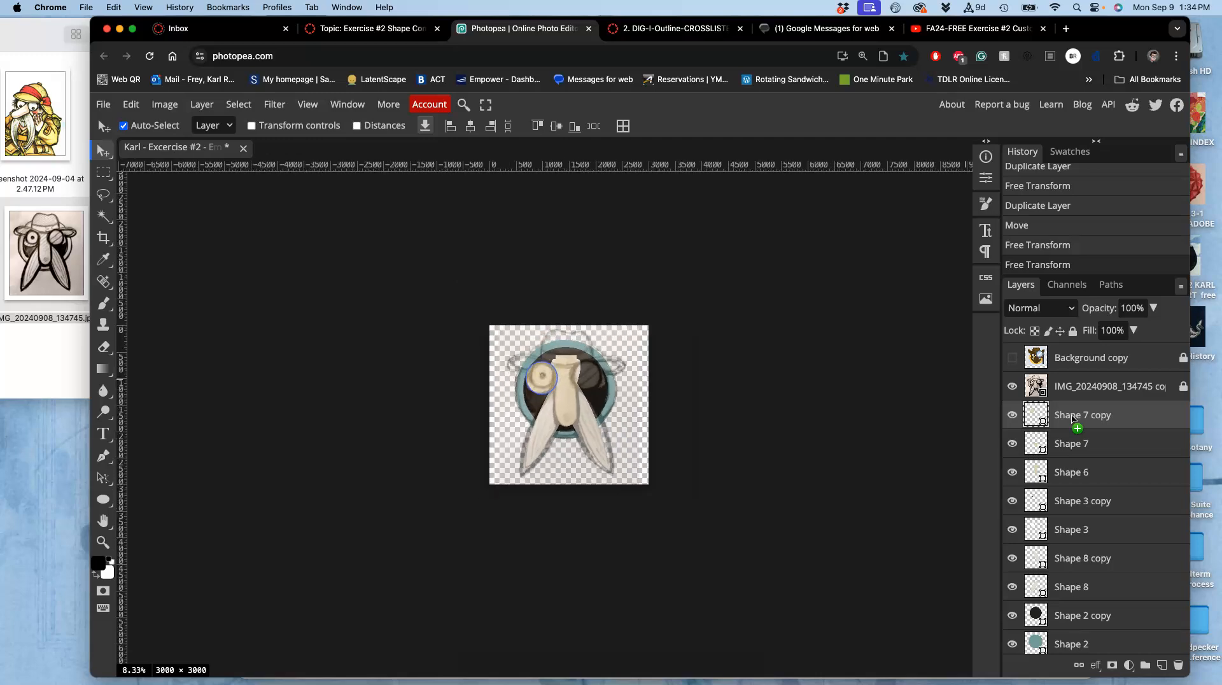
key(super+equal)
key(super+equal)
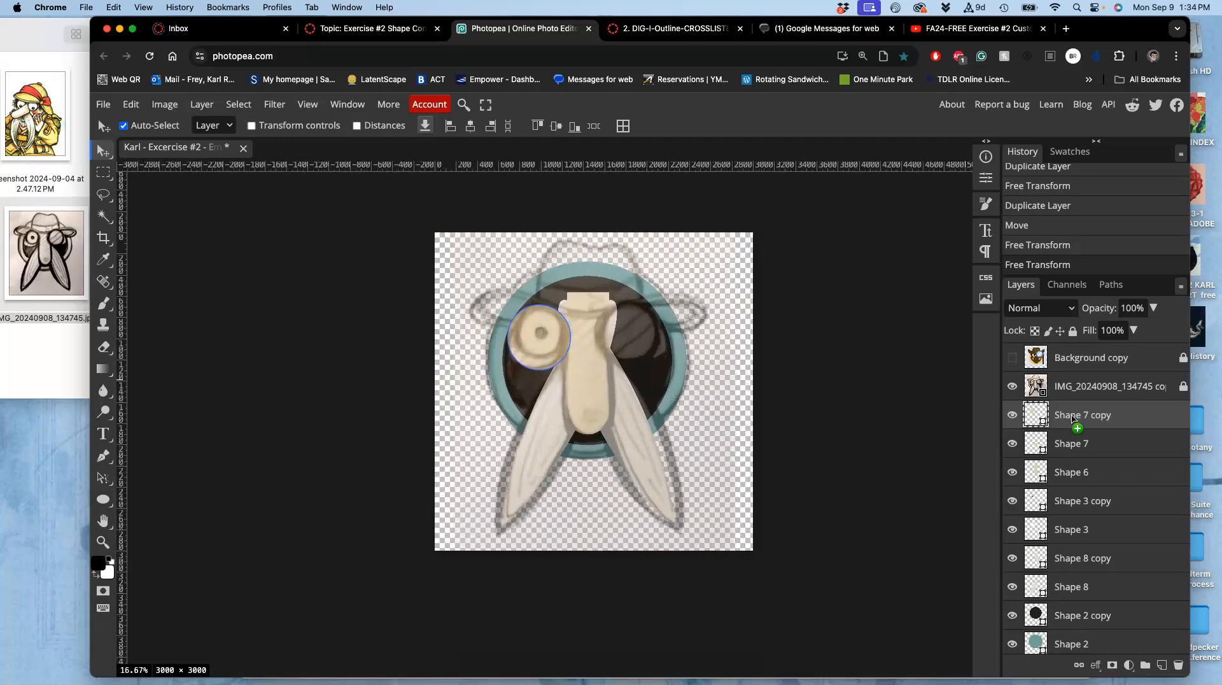
key(super+bracketleft)
key(super+bracketleft)
key(super+bracketleft)
key(super+bracketleft)
key(super+bracketleft)
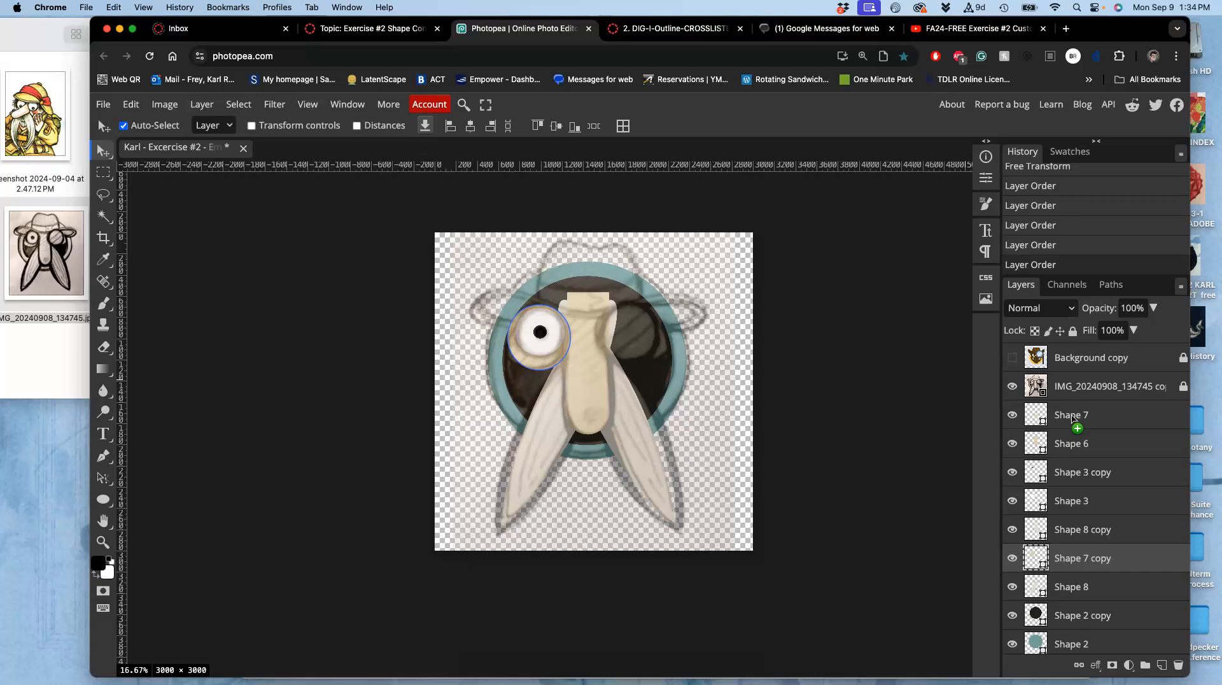
key(super+bracketleft)
key(super+bracketleft)
key(super+bracketleft)
key(super+bracketleft)
key(super+bracketleft)
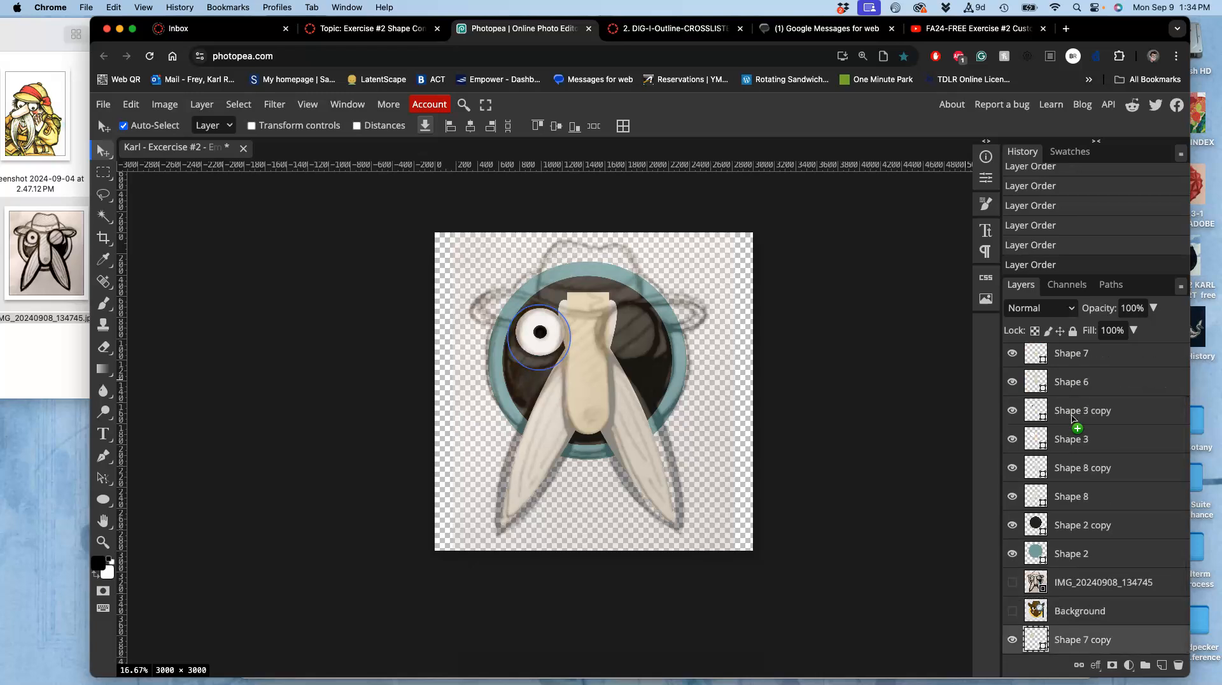
key(super+bracketright)
key(super+bracketright)
key(super+bracketright)
key(super+bracketright)
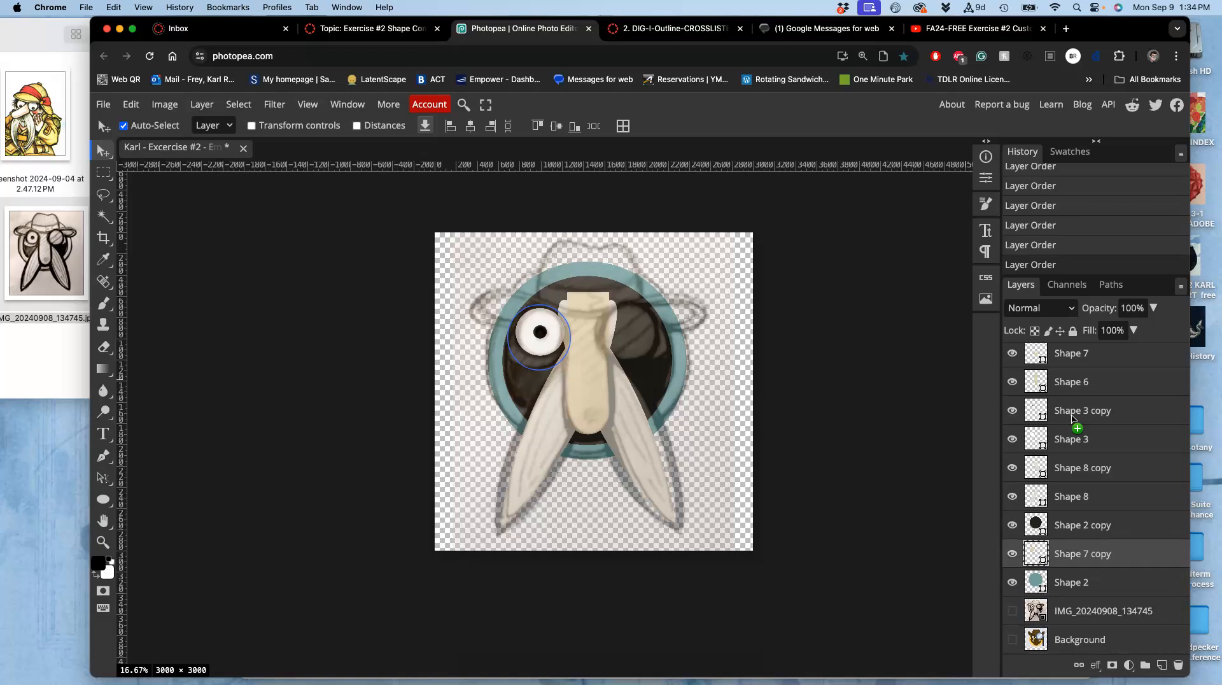
key(super+bracketleft)
key(super+bracketleft)
key(super+bracketright)
key(super+bracketright)
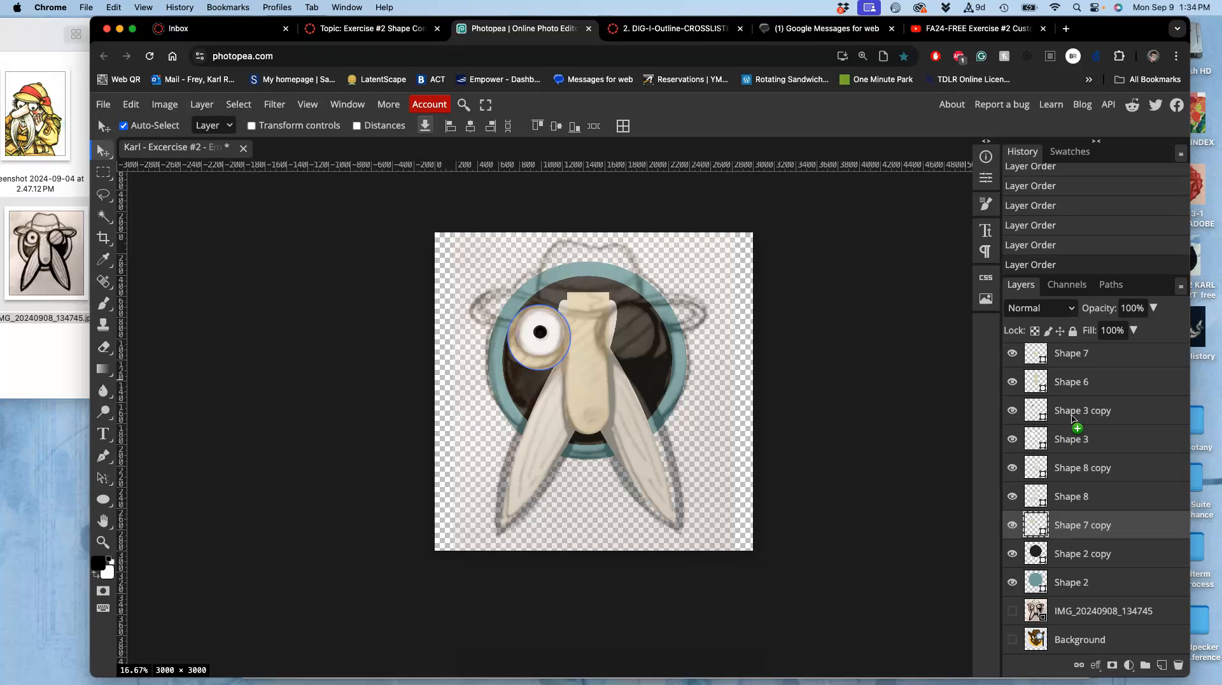
Hide and re-show the semi-transparent sketch copy layer to compare the eye shapes against the sketch.
scroll(1027, 395, up, 2)
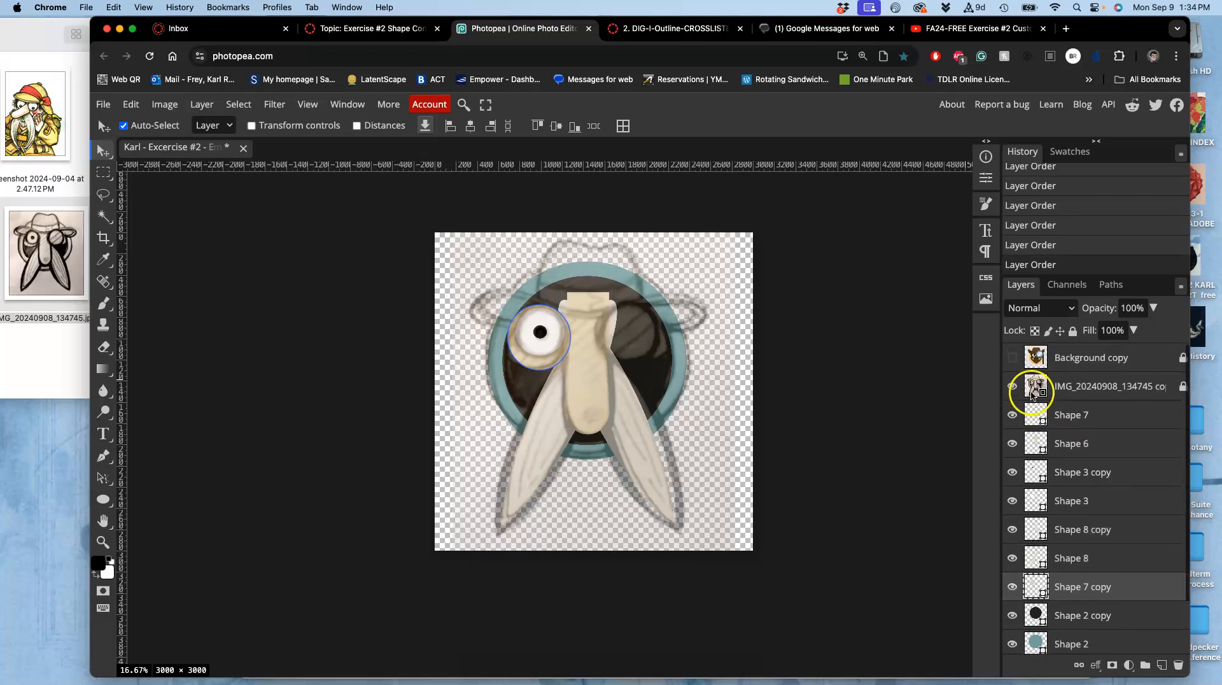
click(1012, 386)
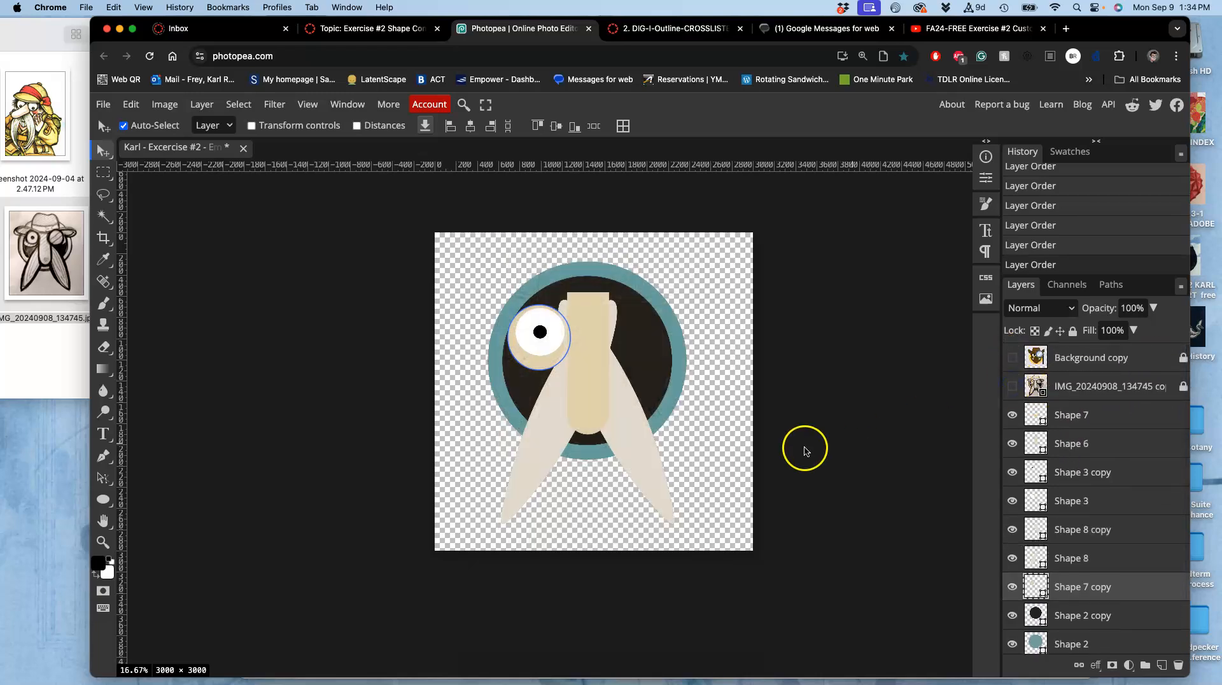
click(1076, 387)
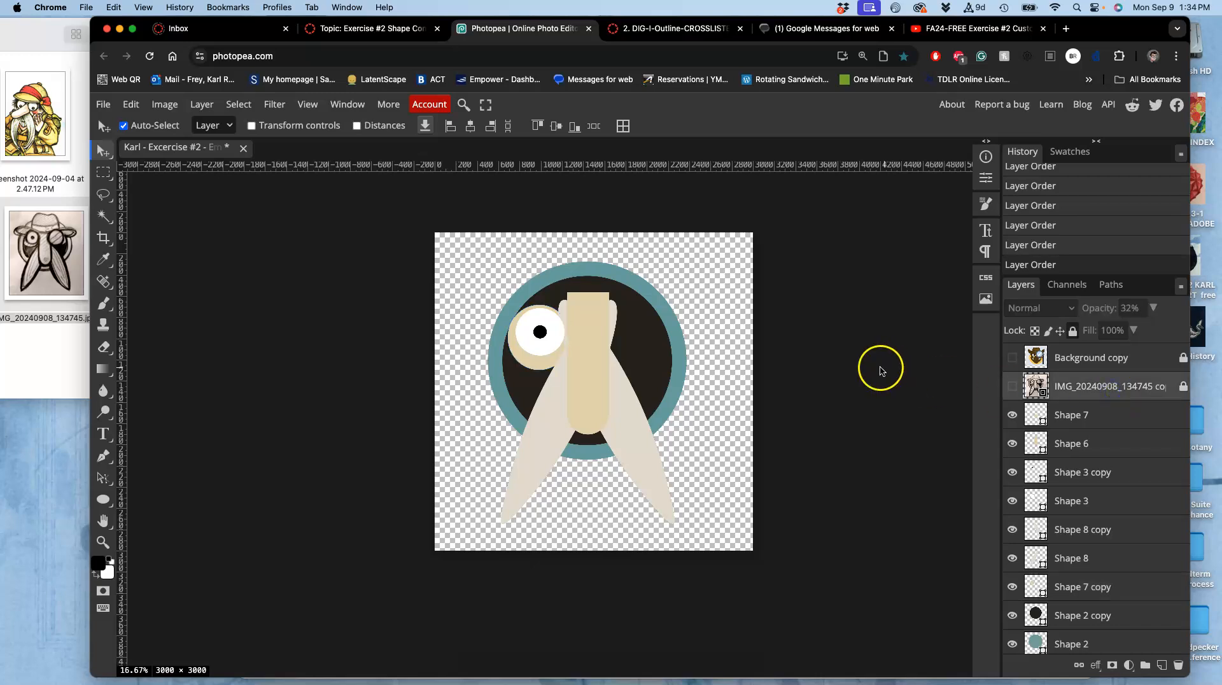
key(super+equal)
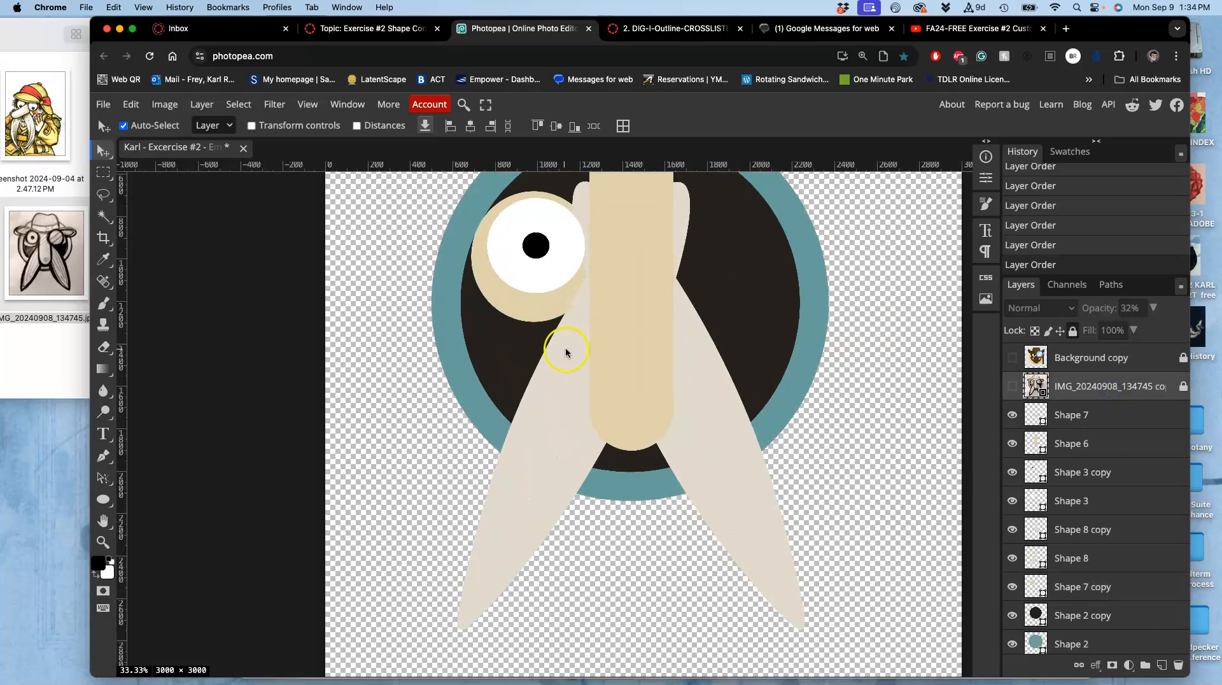
scroll(558, 347, right, 5)
scroll(558, 347, up, 2)
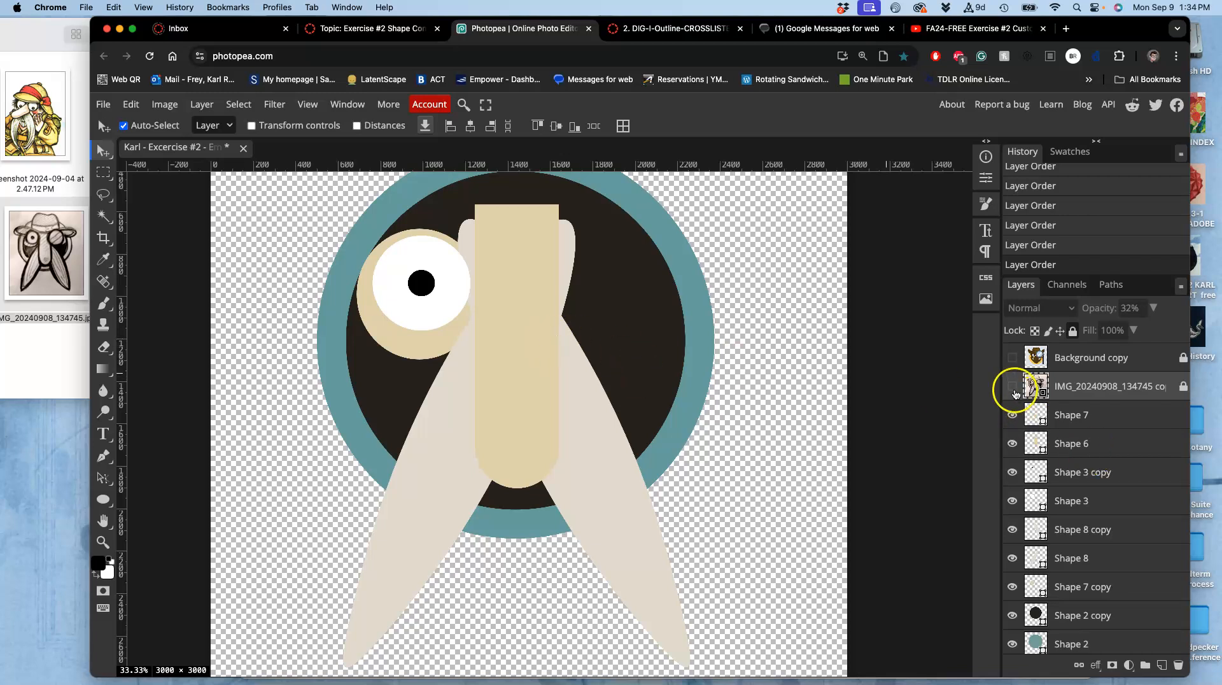
click(1013, 387)
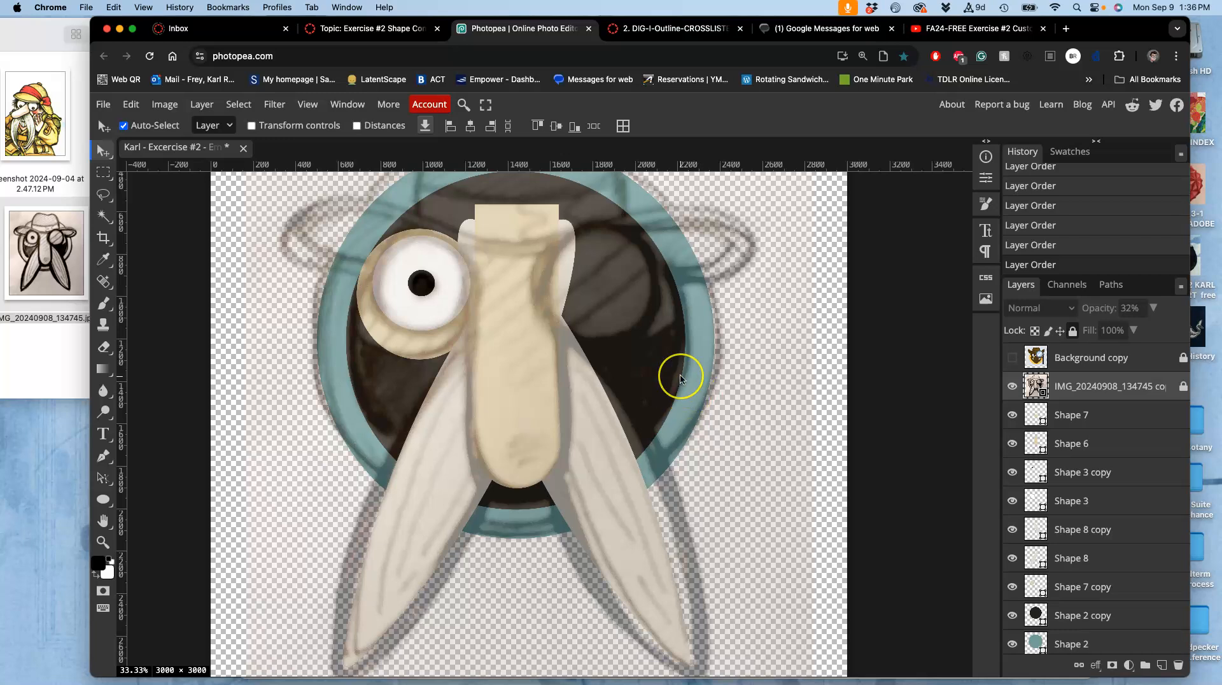
drag(681, 371, 681, 379)
click(807, 361)
key(super+minus)
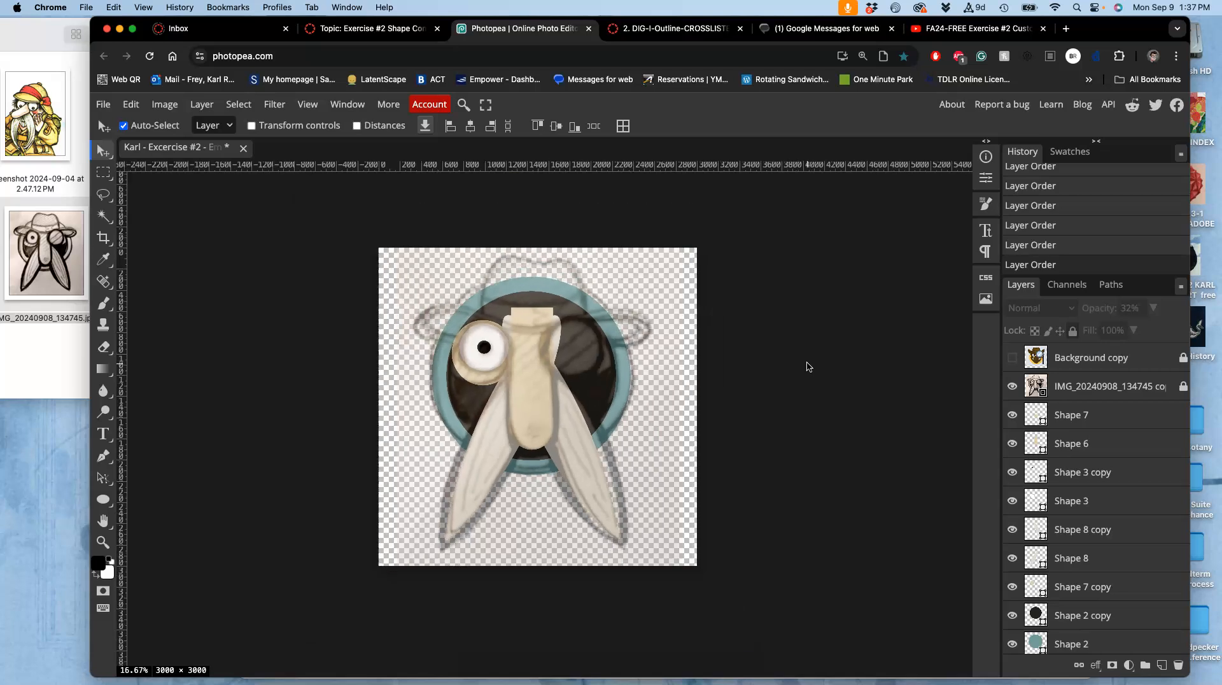